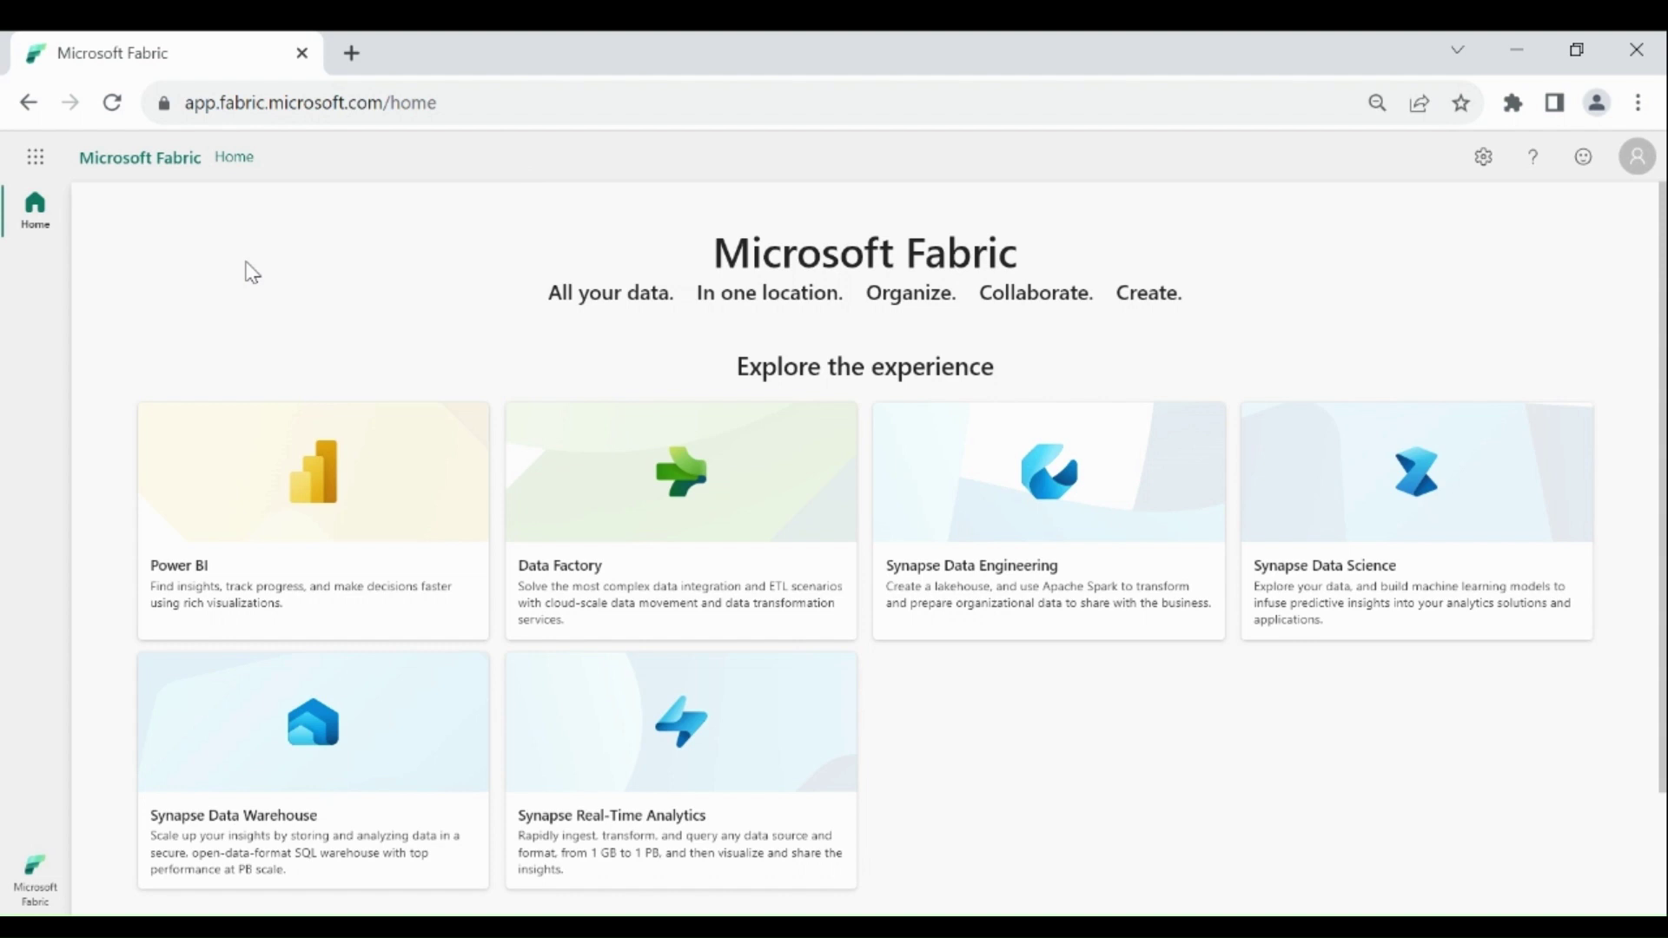
Switch to the Data Factory experience and create a data pipeline named dataverse_copy_activity
click(40, 892)
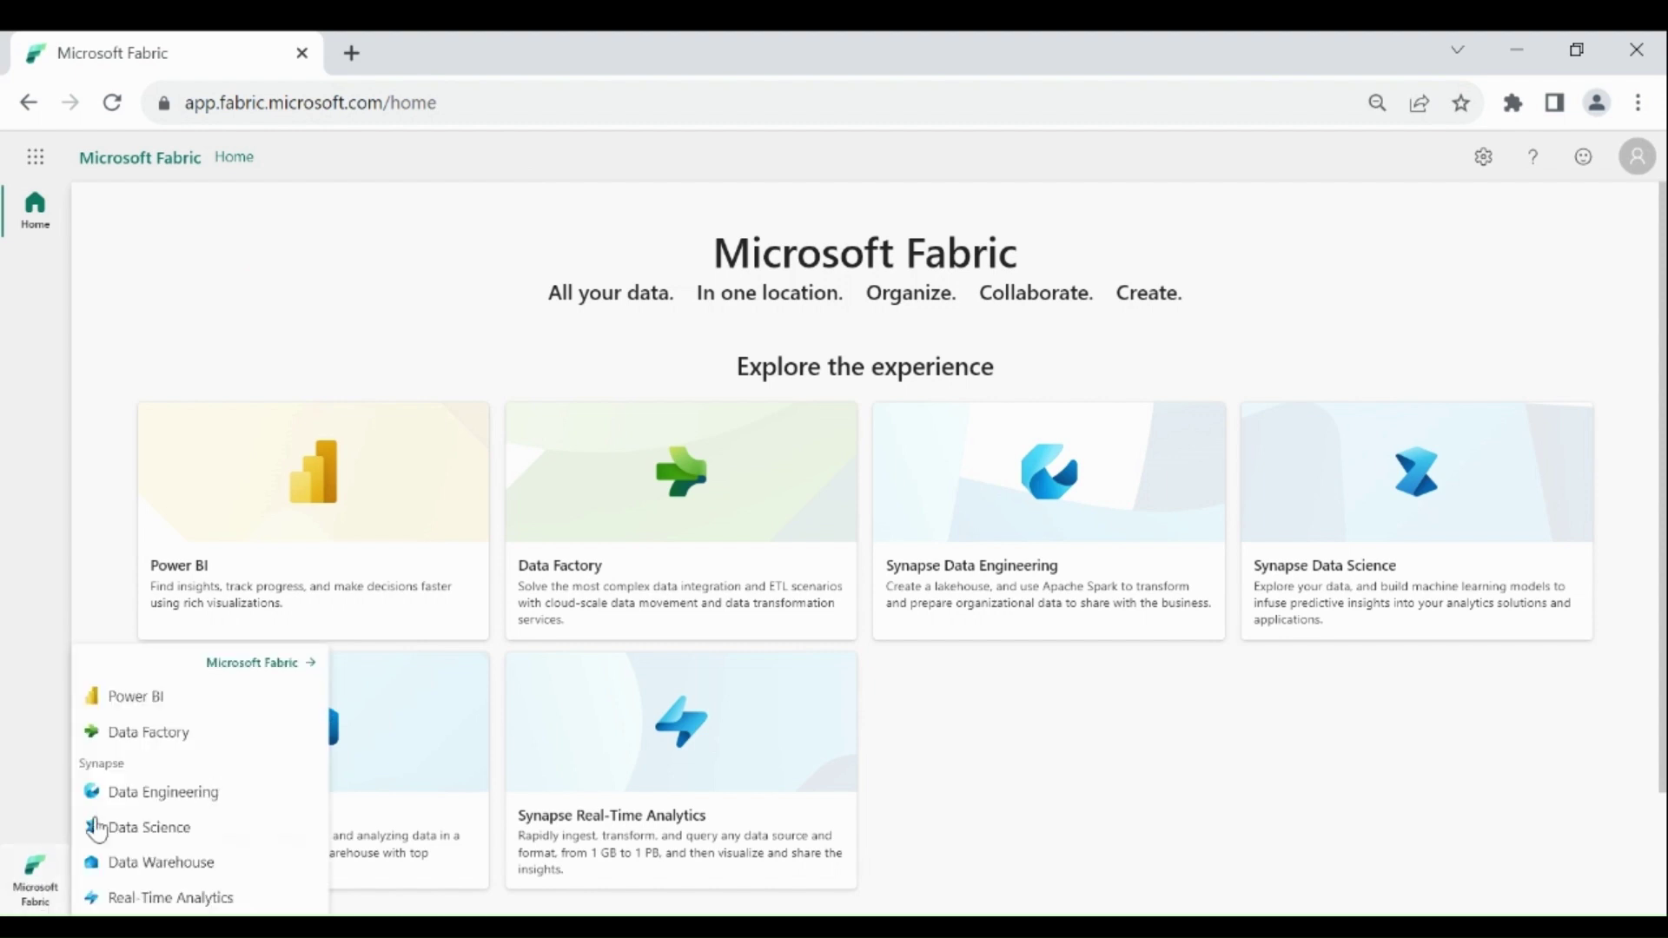
click(148, 734)
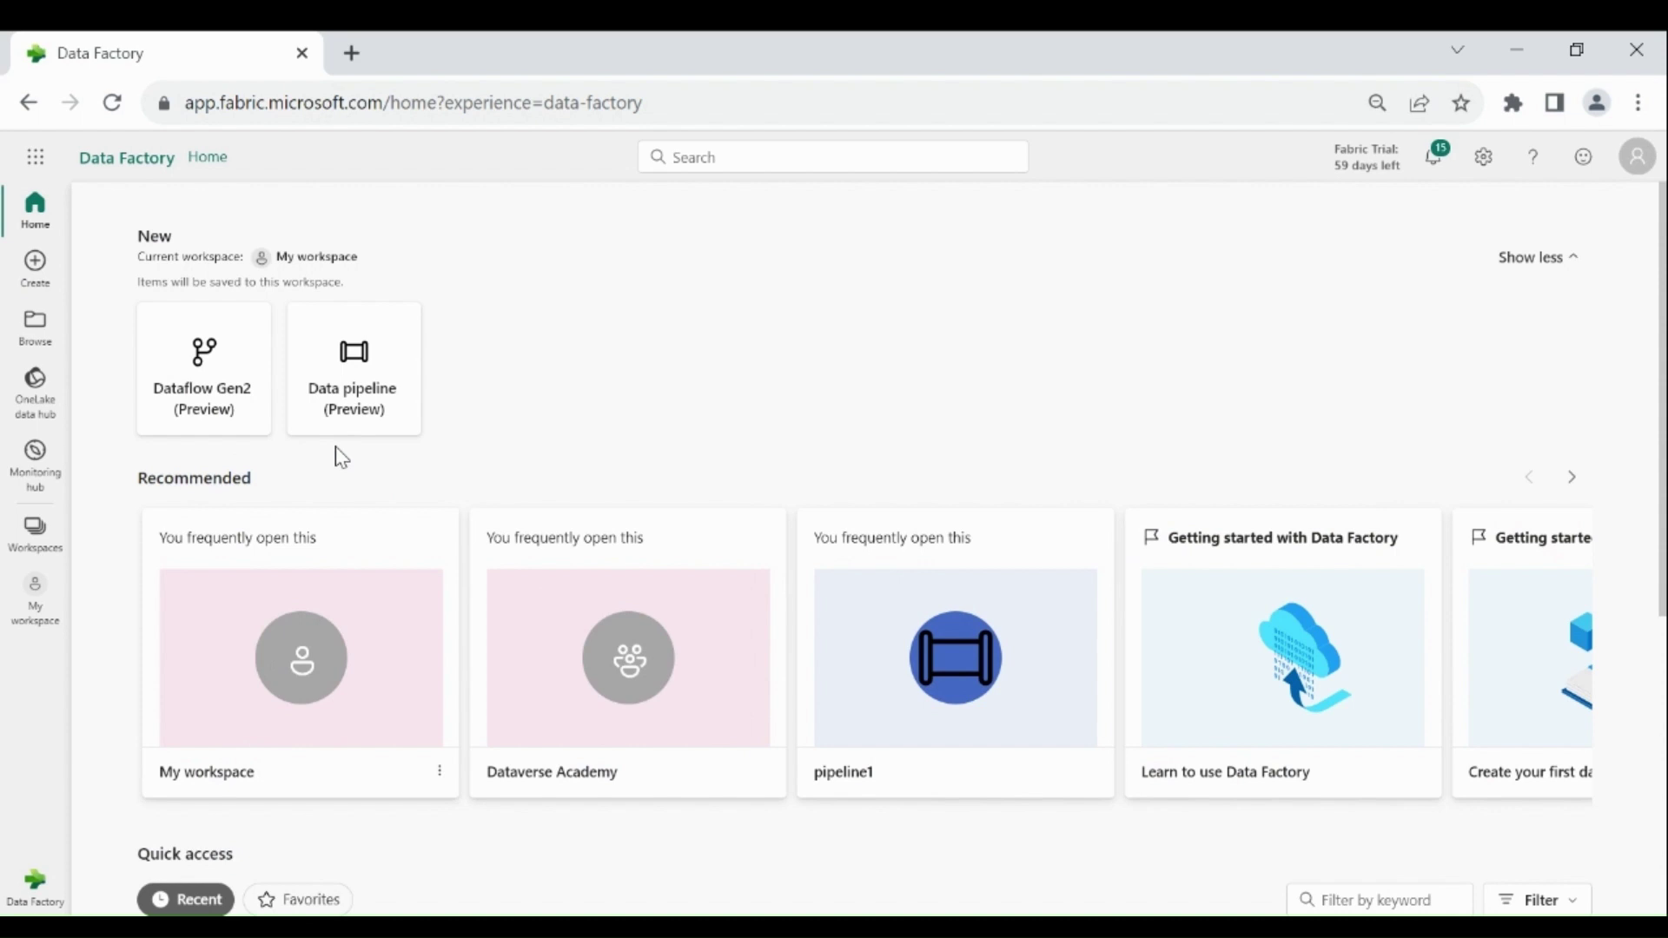
click(358, 398)
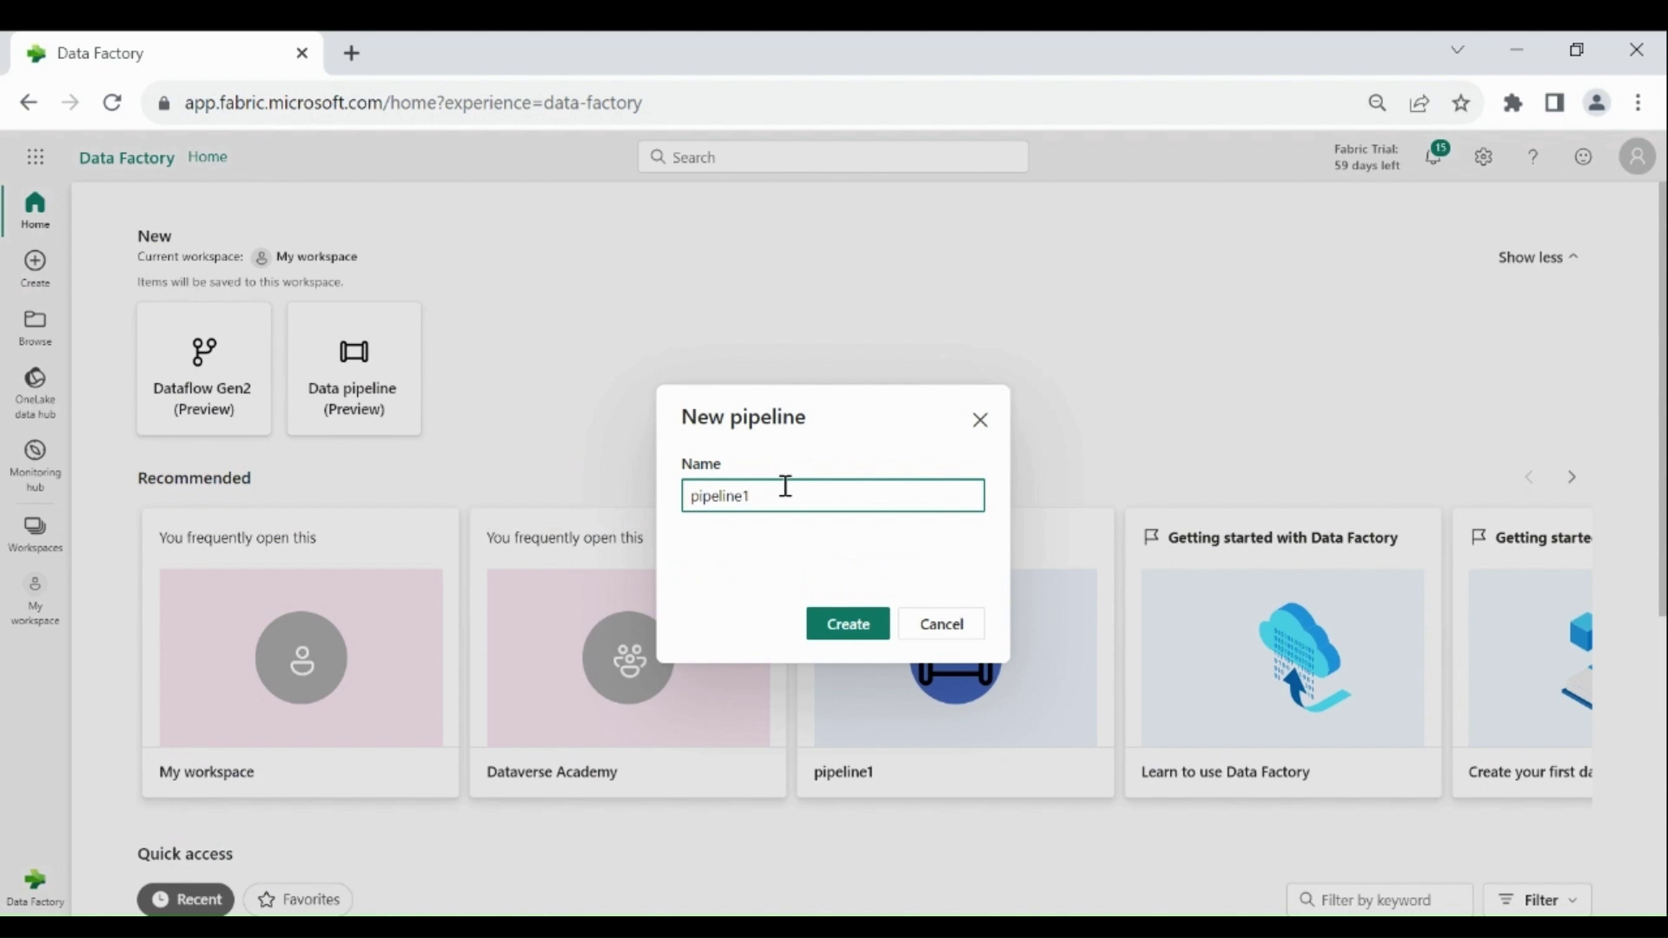
key(BackSpace)
key(BackSpace)
key(BackSpace)
key(BackSpace)
key(BackSpace)
key(BackSpace)
key(BackSpace)
key(BackSpace)
key(BackSpace)
text(dataverse)
key(BackSpace)
text(_copy_activity)
click(839, 623)
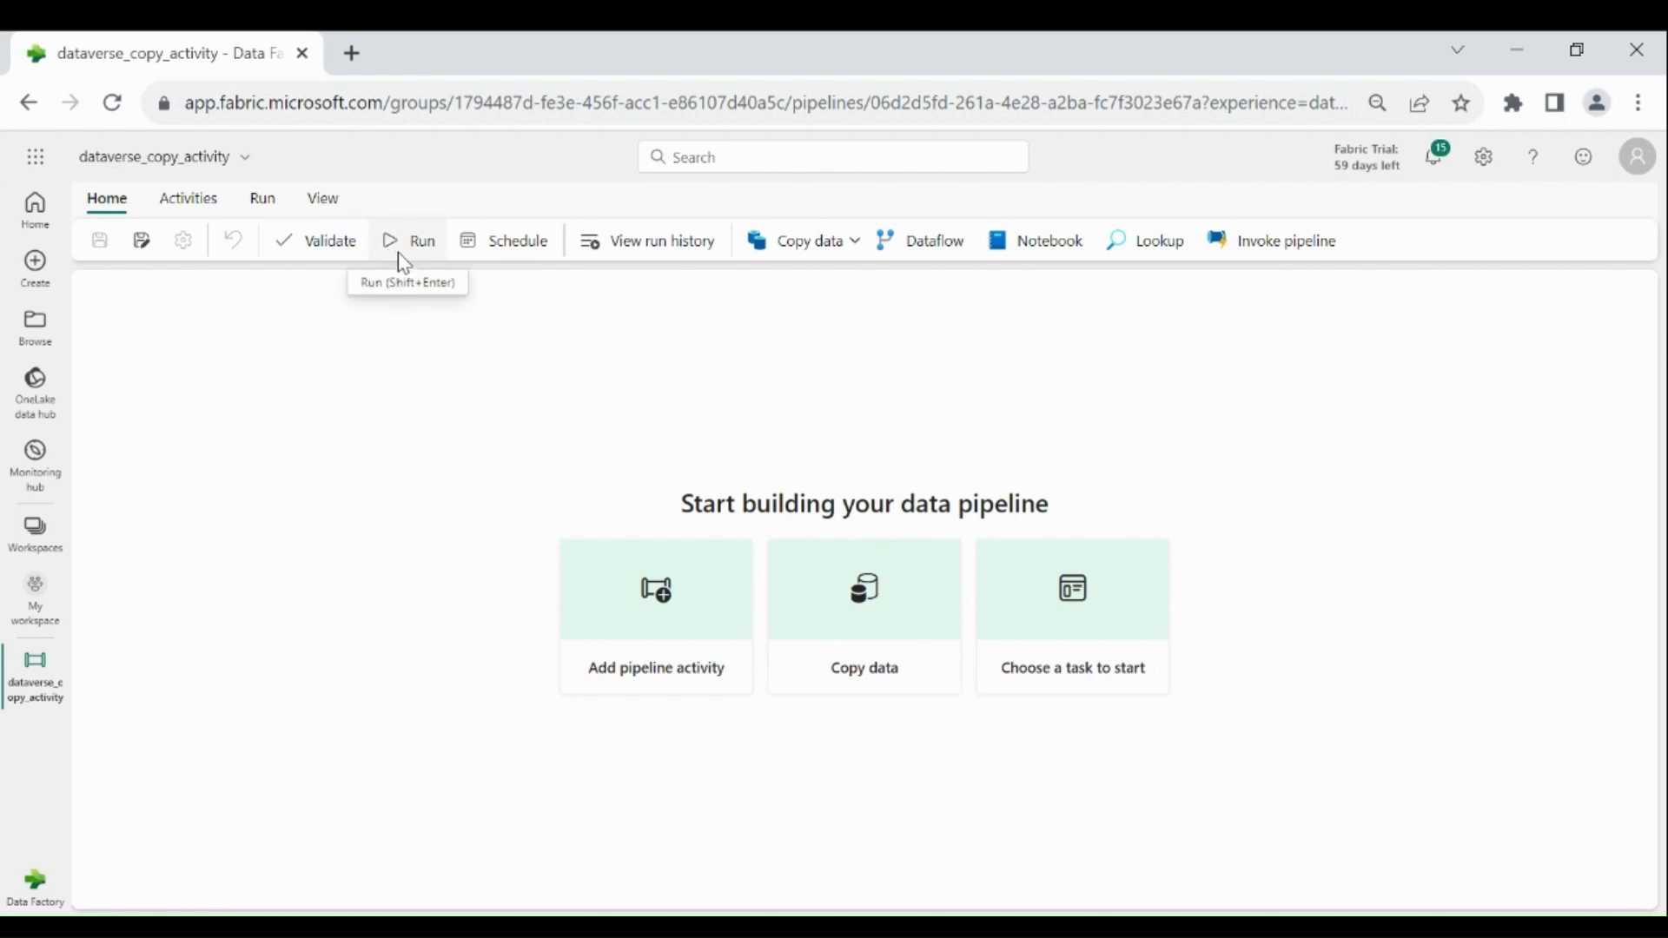
Check the new pipeline's schedule settings and its recent run history
click(504, 242)
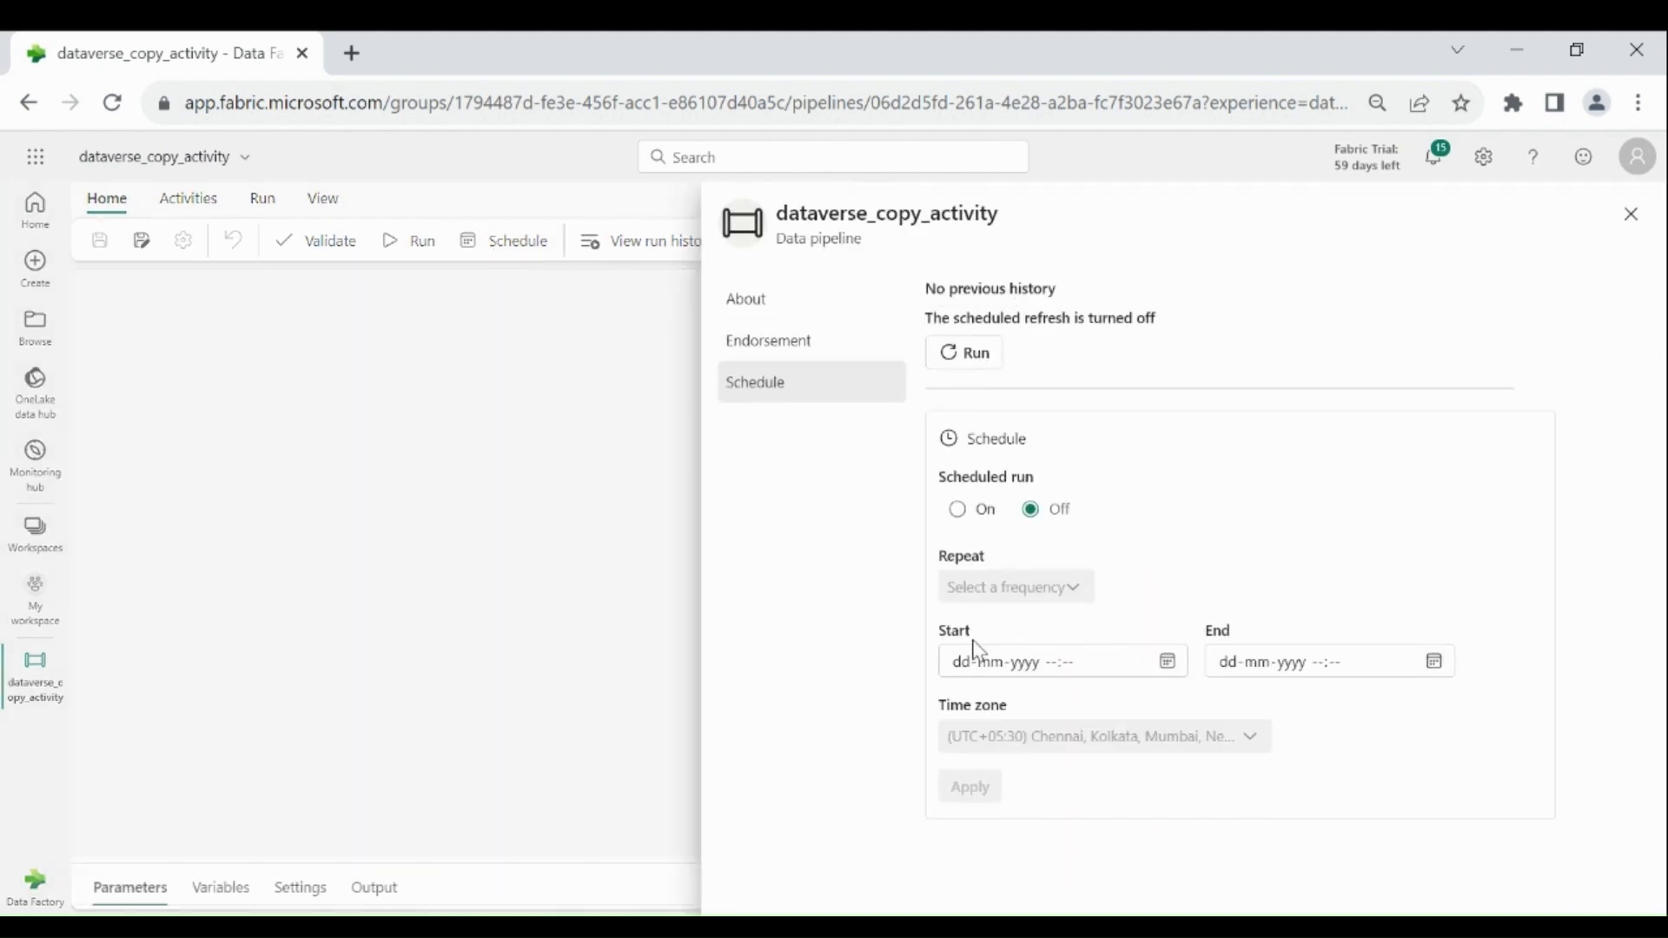
click(657, 614)
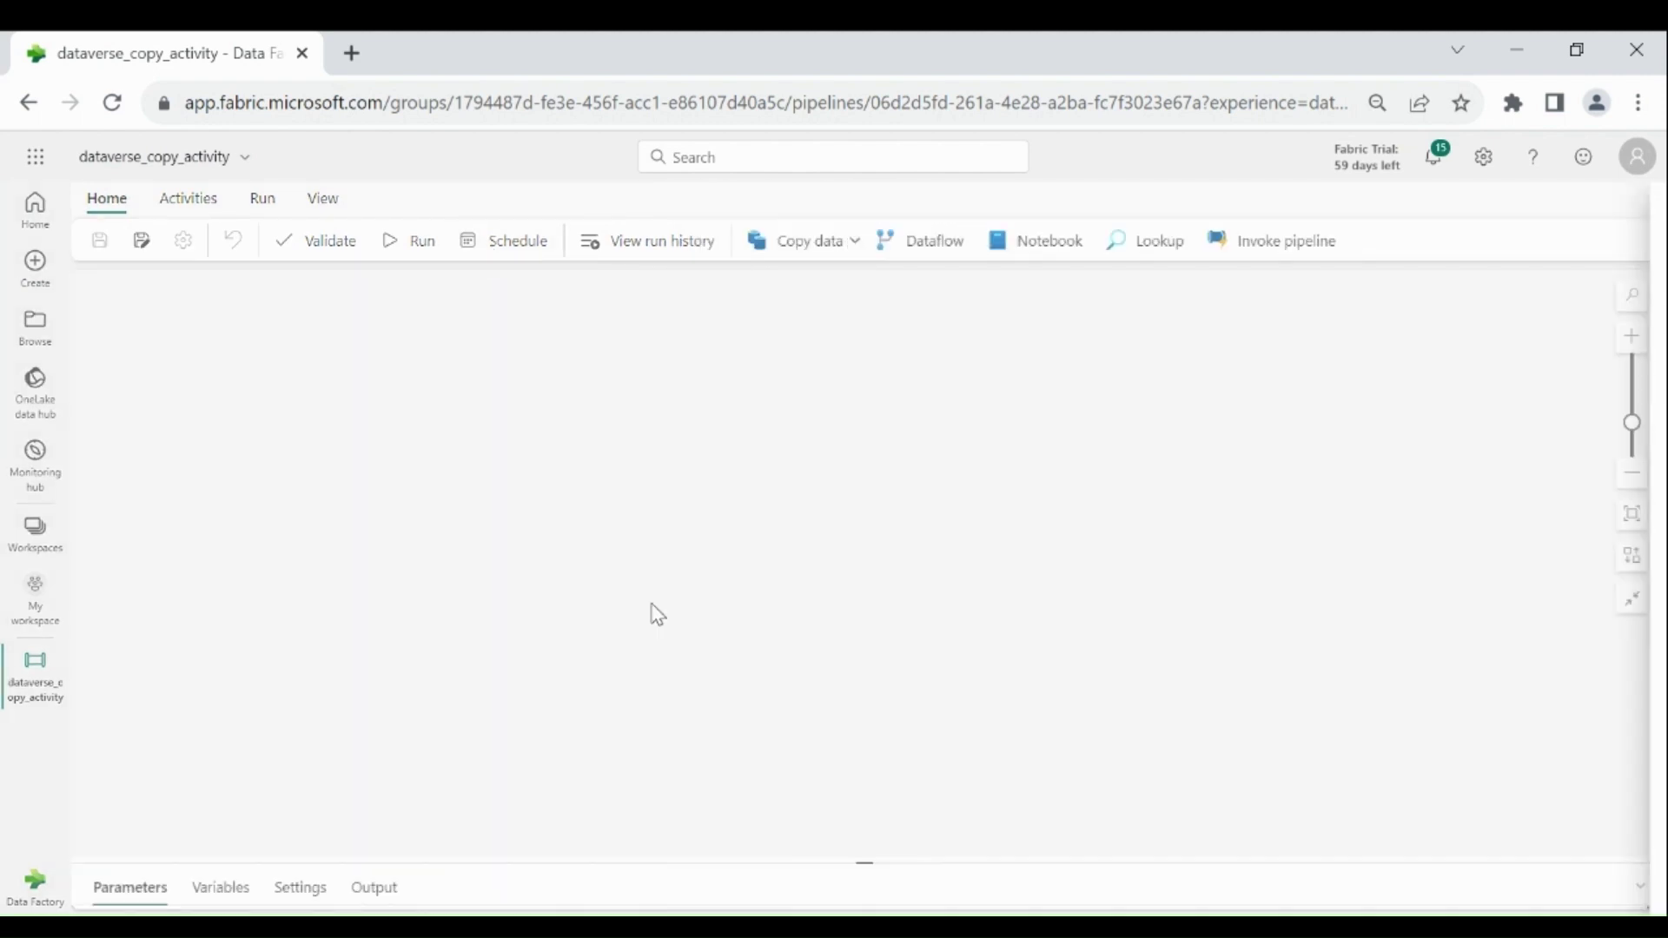
click(620, 243)
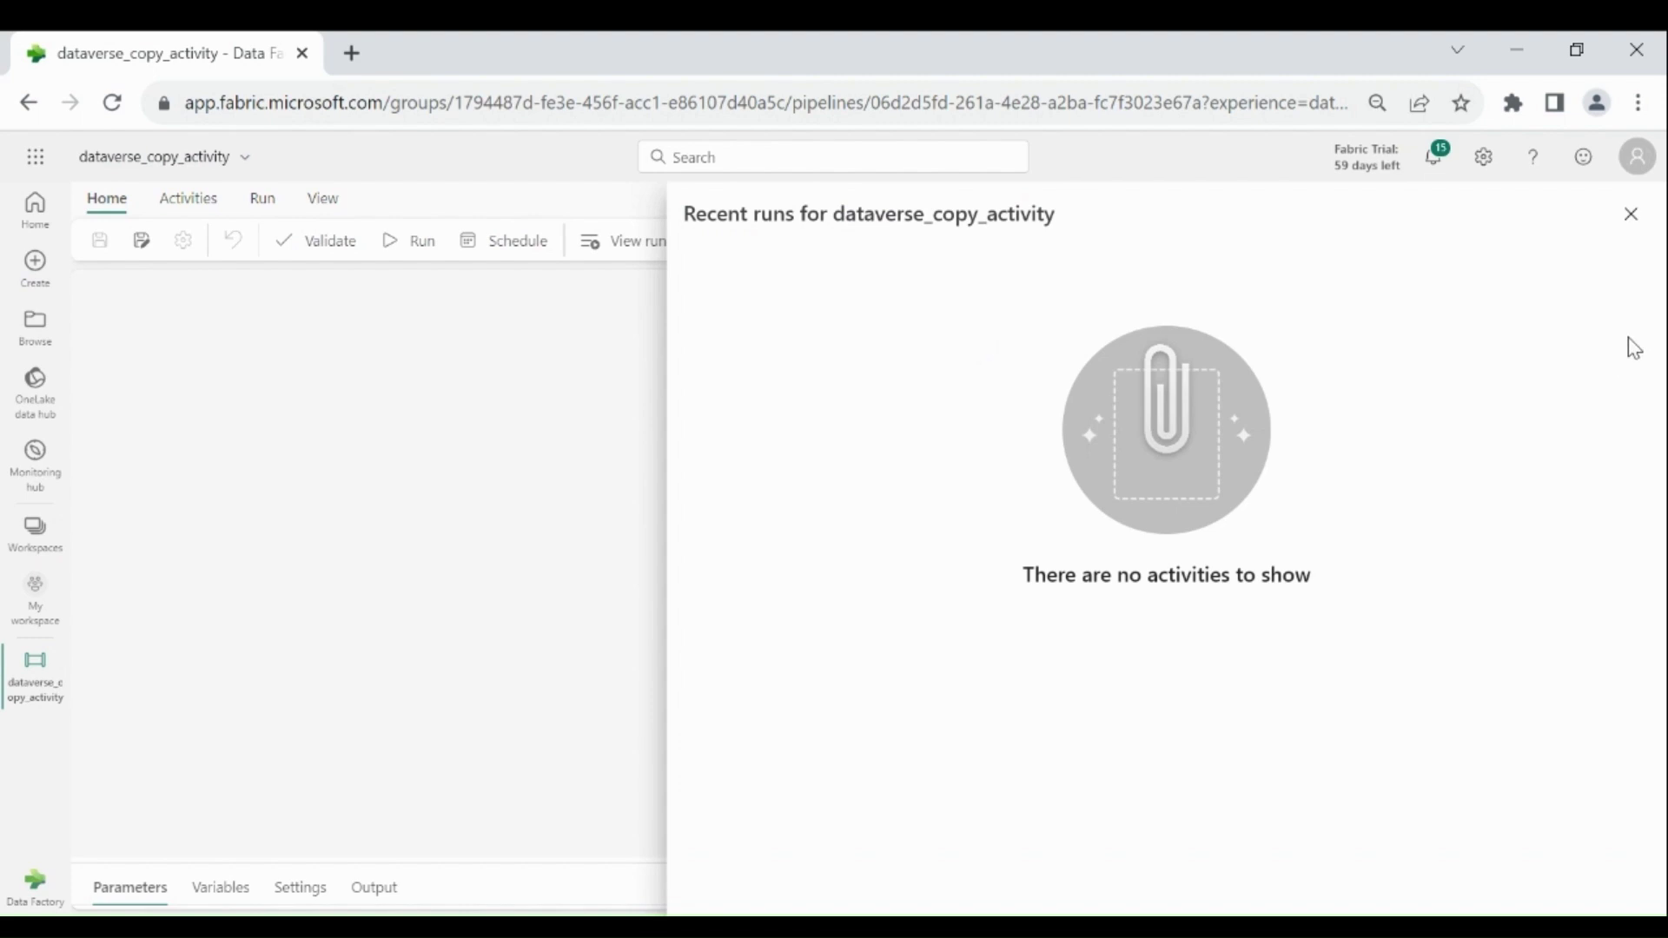
click(1629, 217)
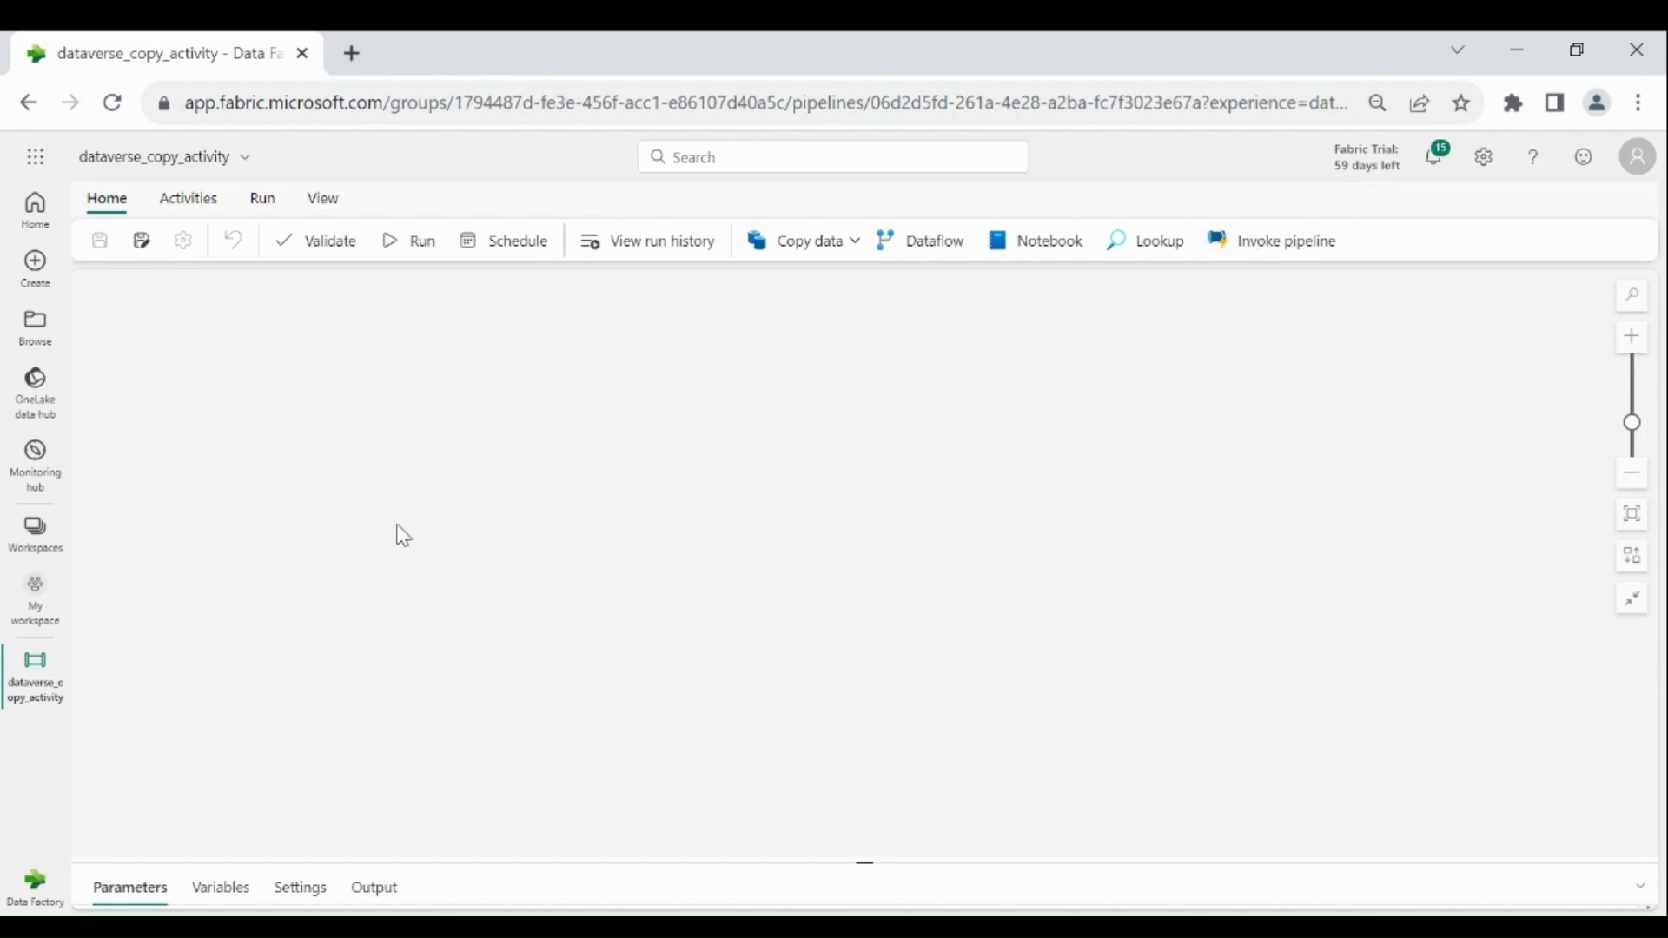
Add a Copy data activity to the pipeline canvas
click(192, 201)
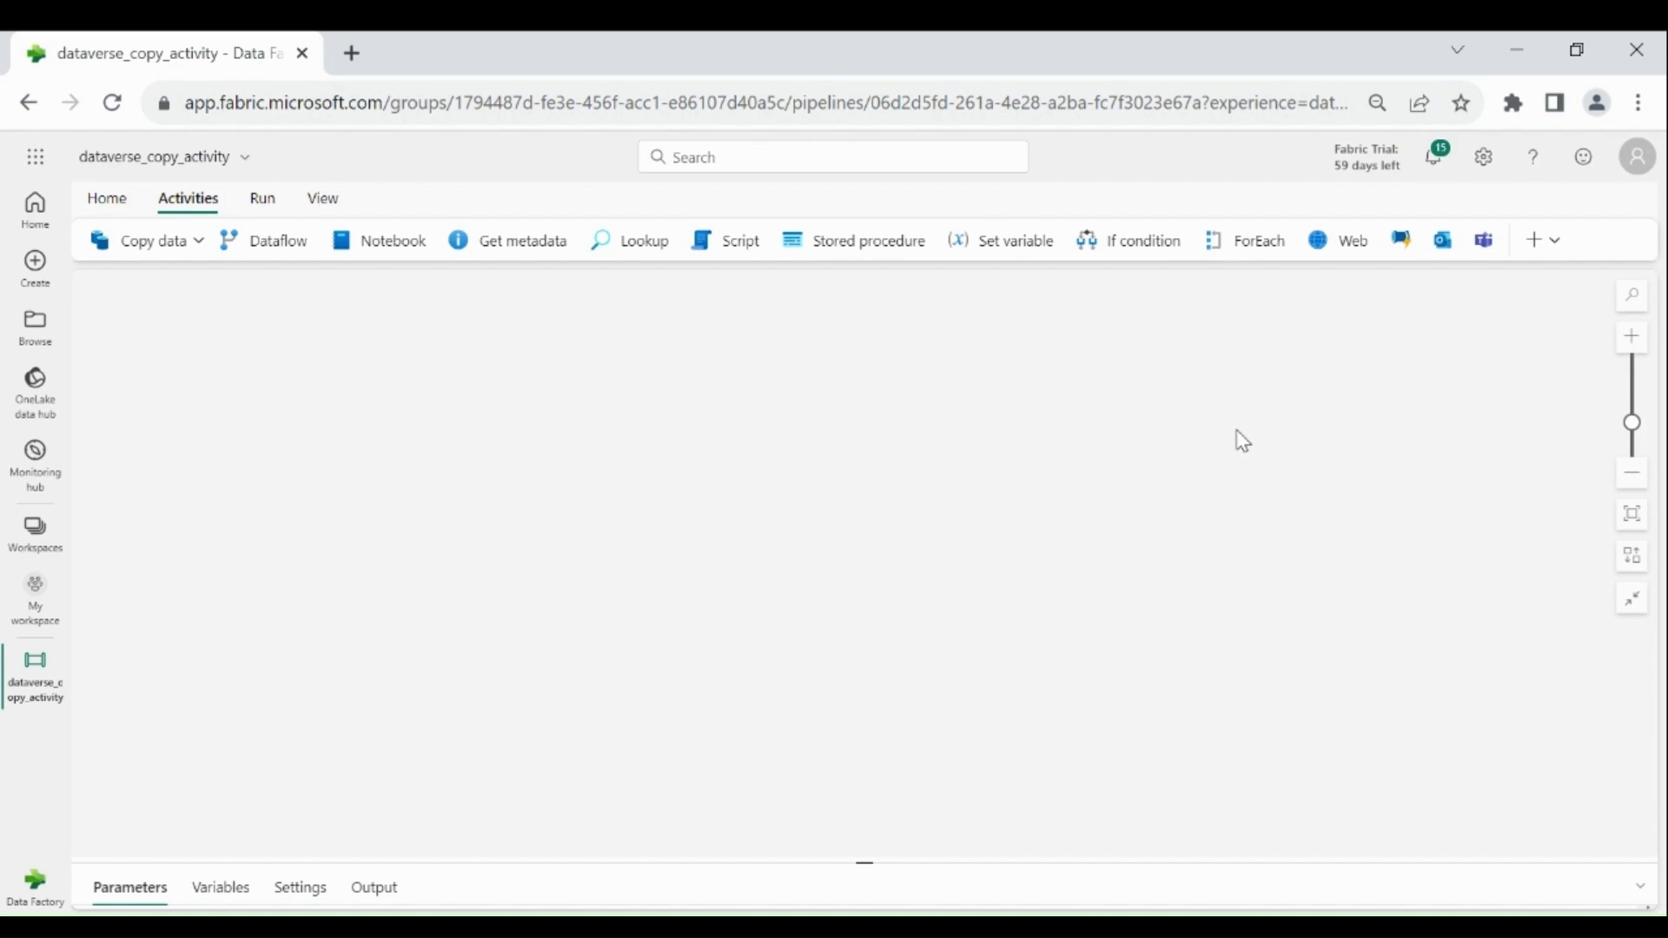
click(1554, 242)
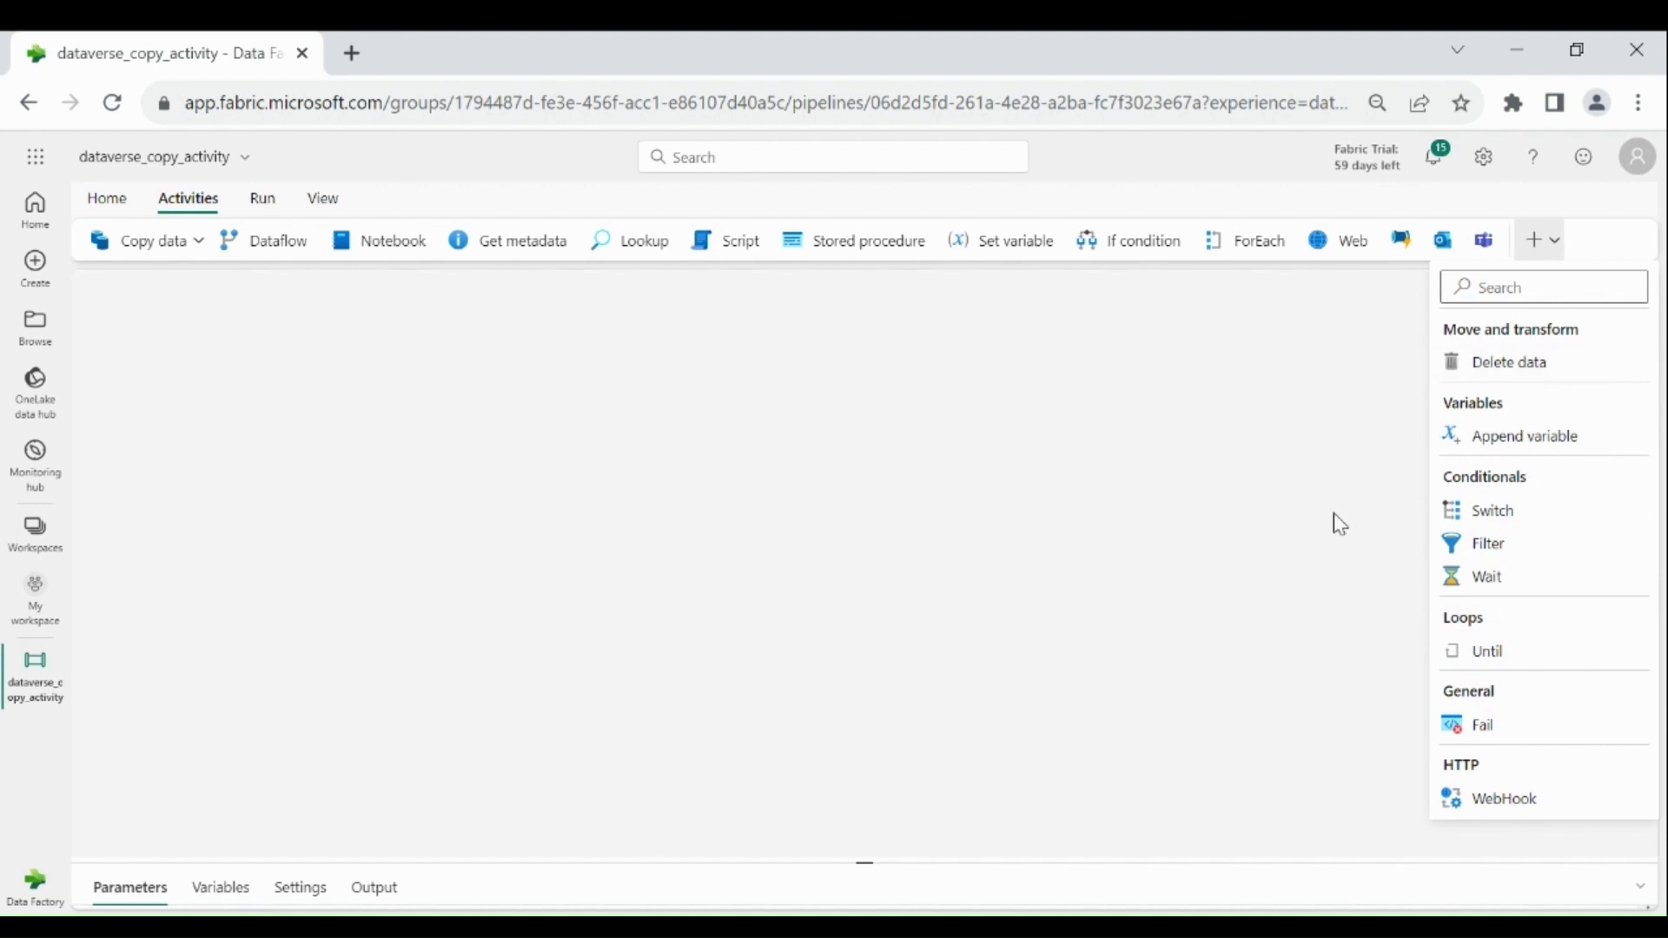
click(899, 530)
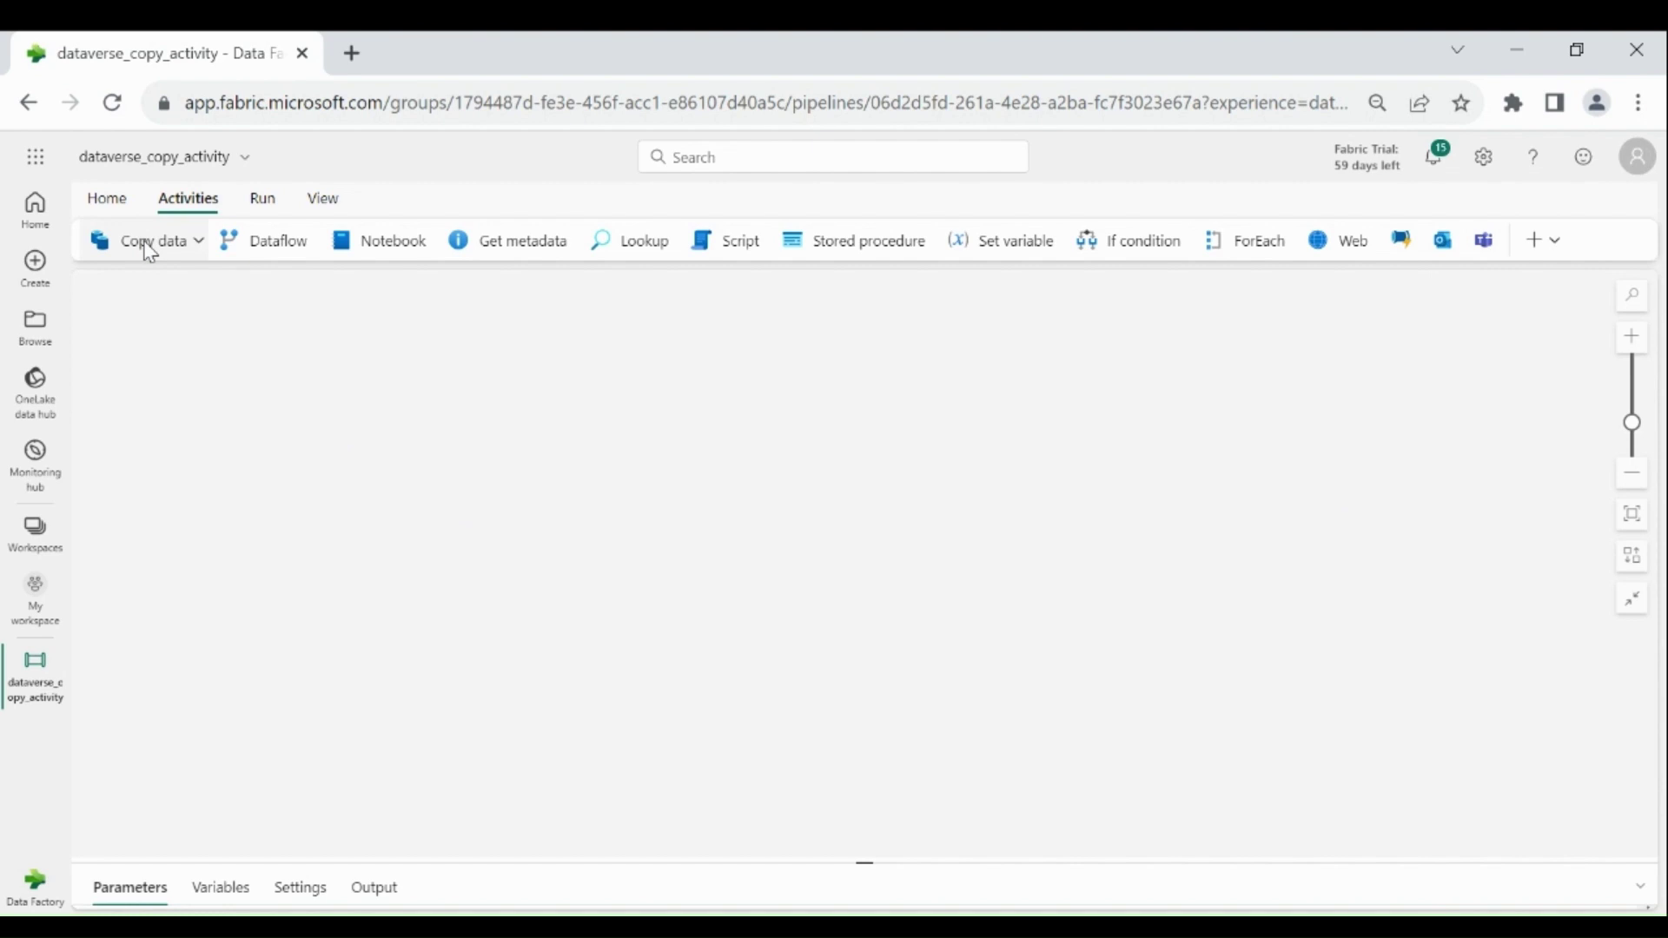
click(203, 252)
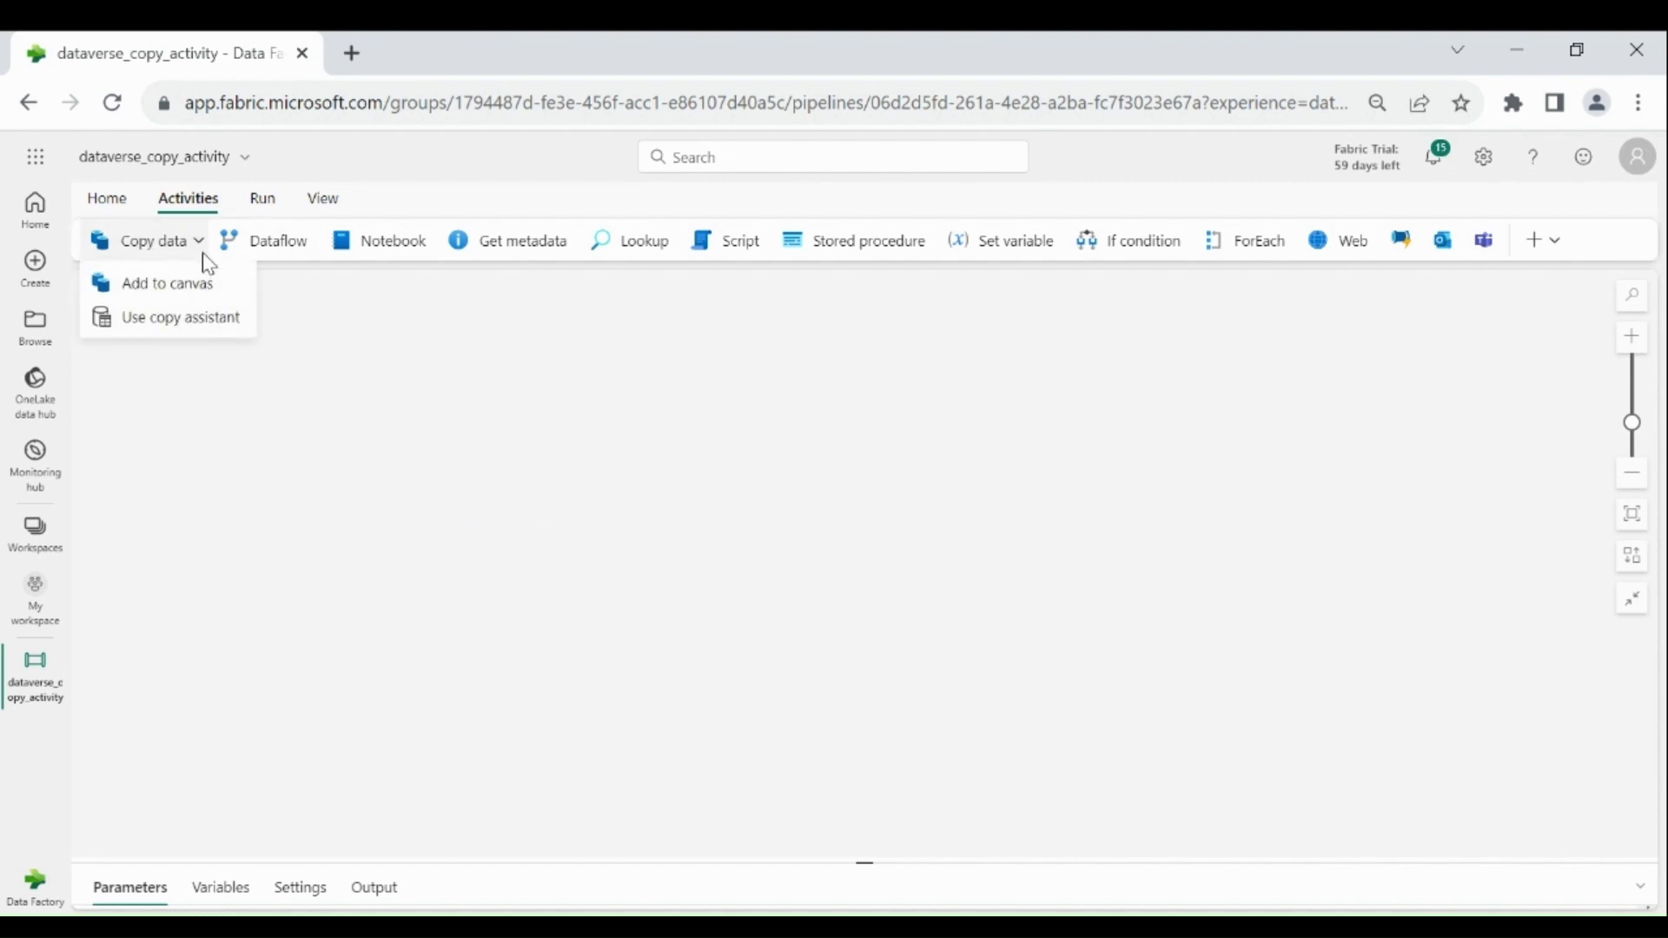
click(186, 287)
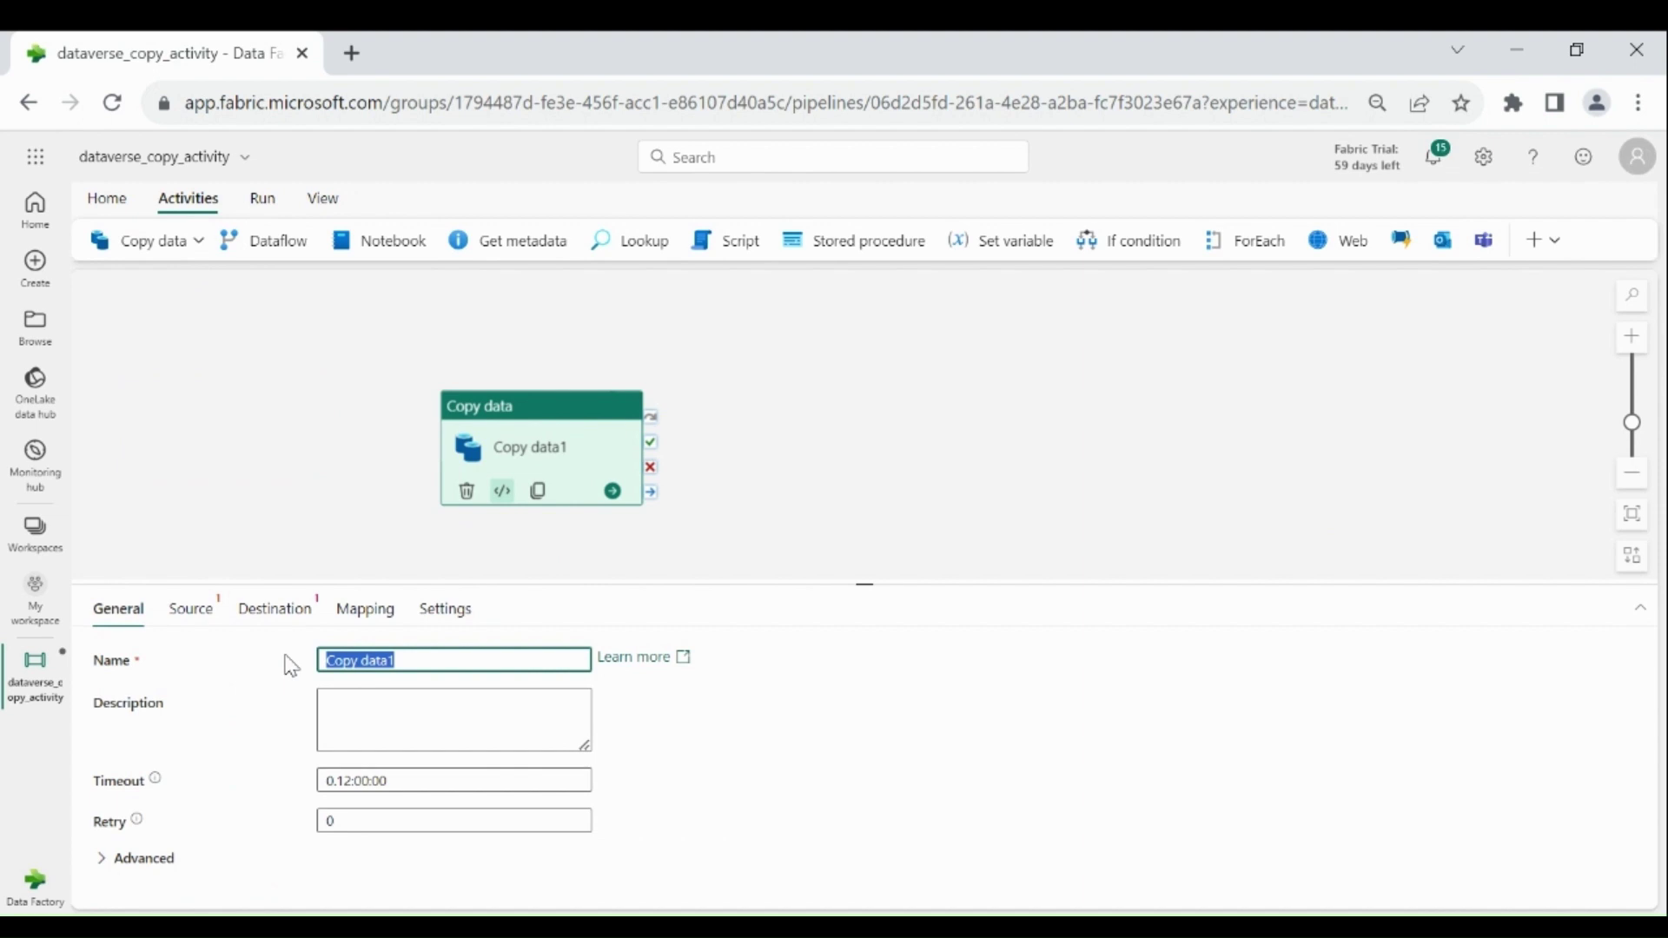
Name the copy activity copy_data_verse and describe it as "taking data from azure blob storage to the lakehouse"
key(BackSpace)
text(co)
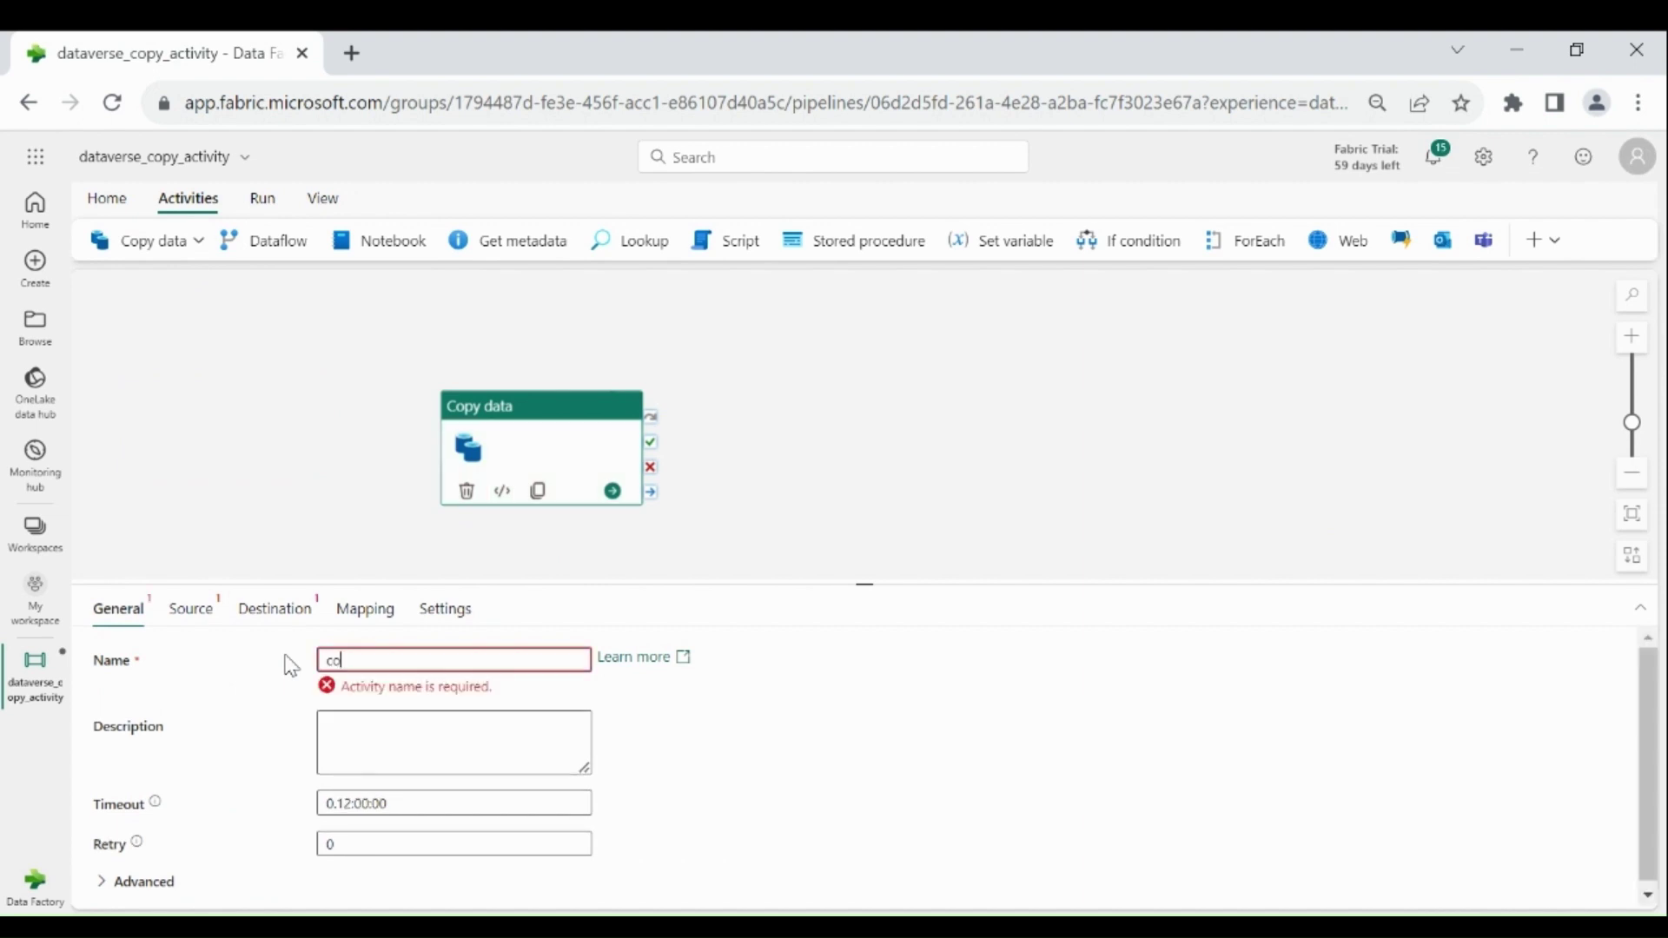
text(py_data)
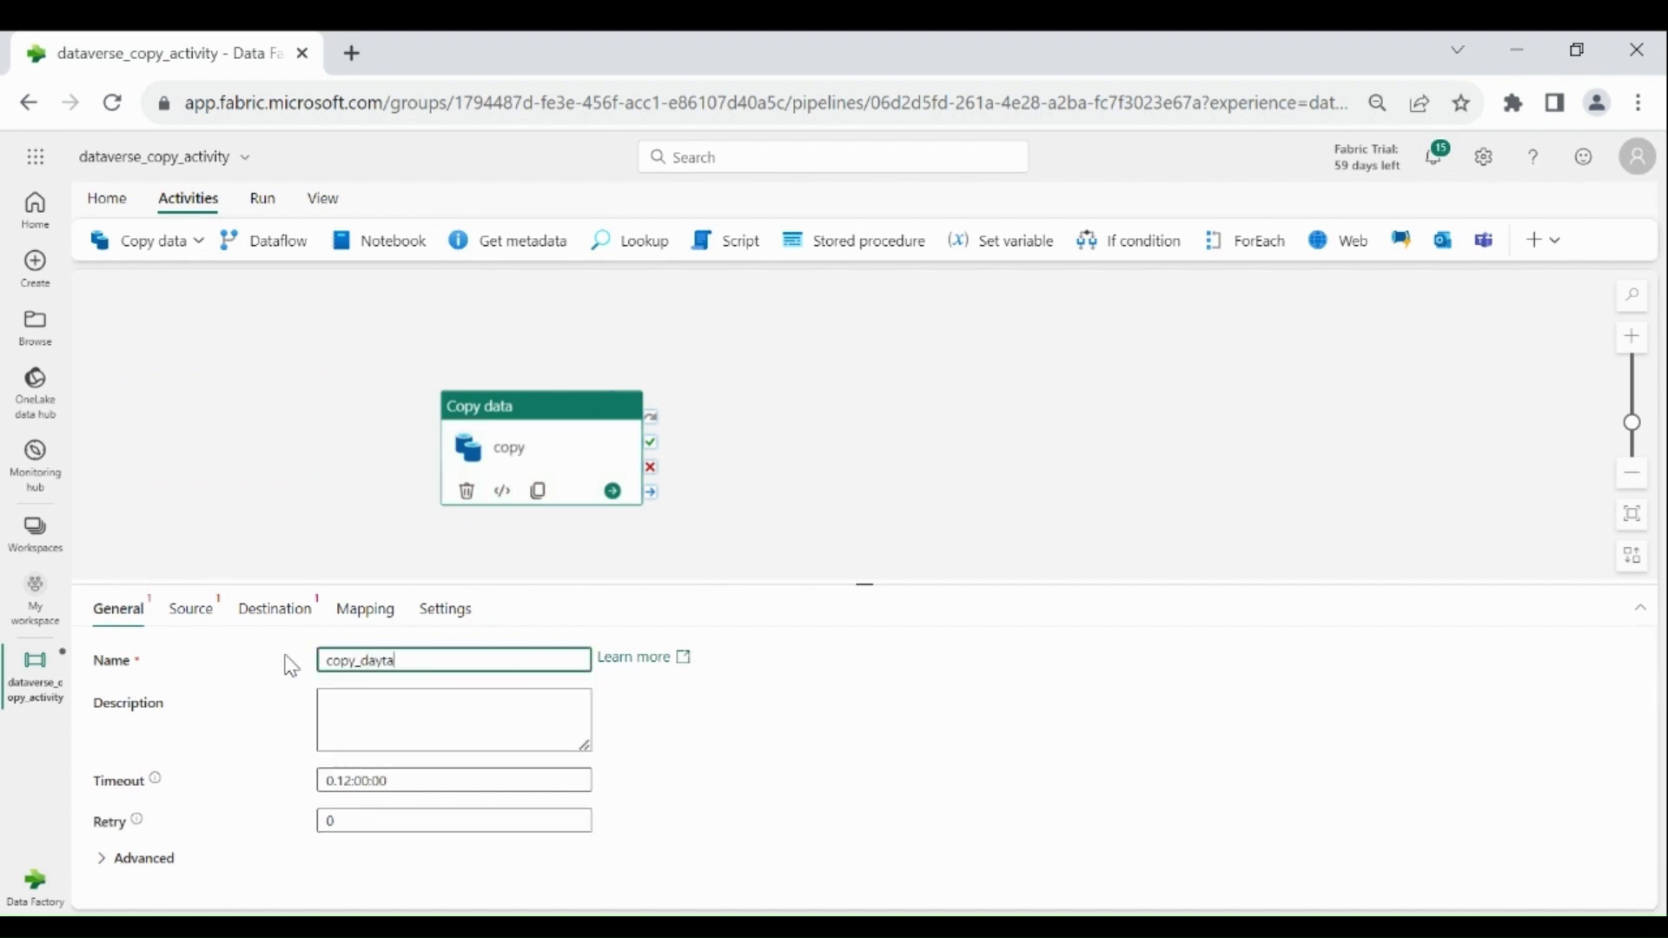
key(BackSpace)
key(BackSpace)
text(ta_verse)
click(411, 721)
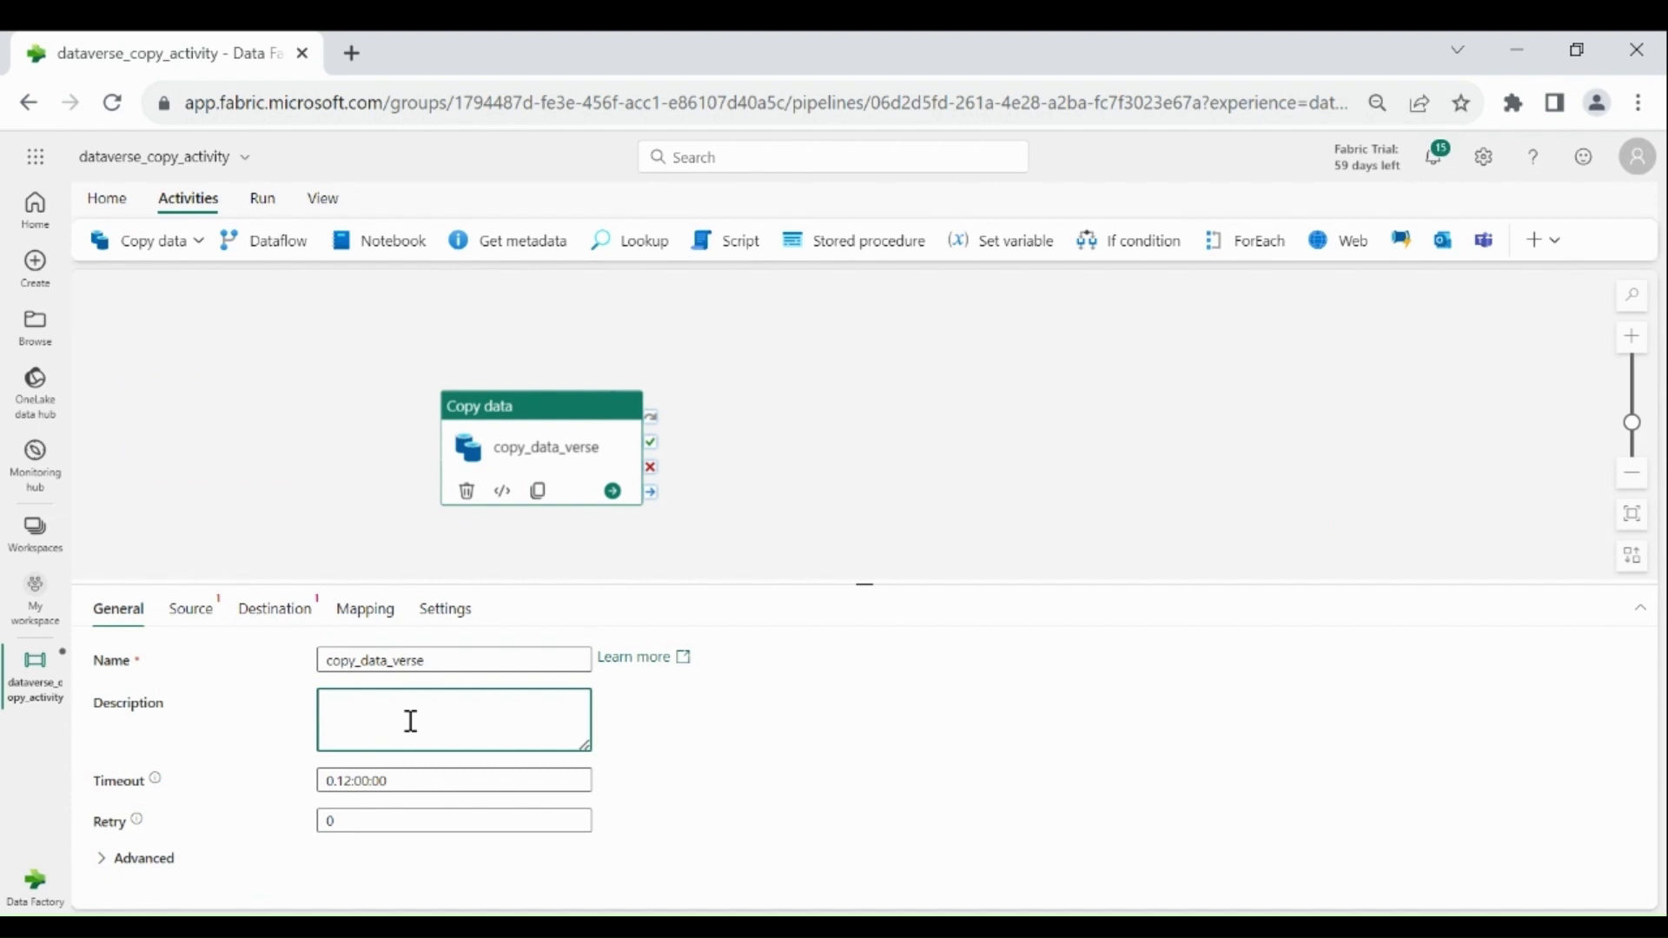
key(ctrl+v)
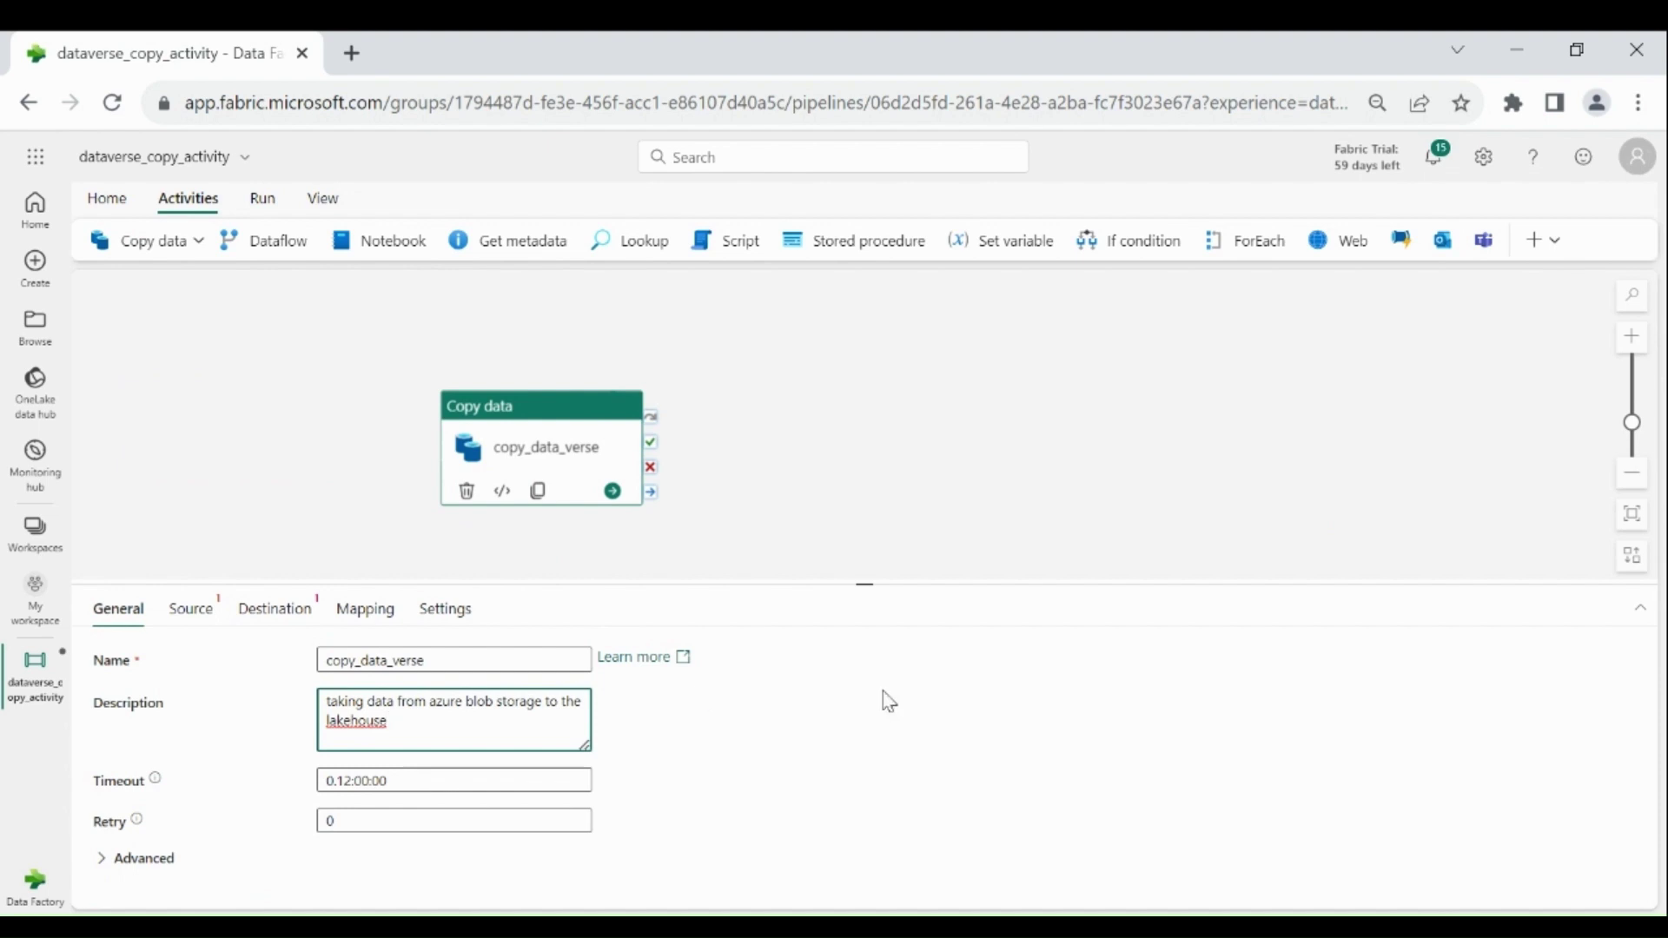
Set the copy activity's timeout to 0.1:00:00 and its retry count to 3, and look over the advanced settings
click(130, 858)
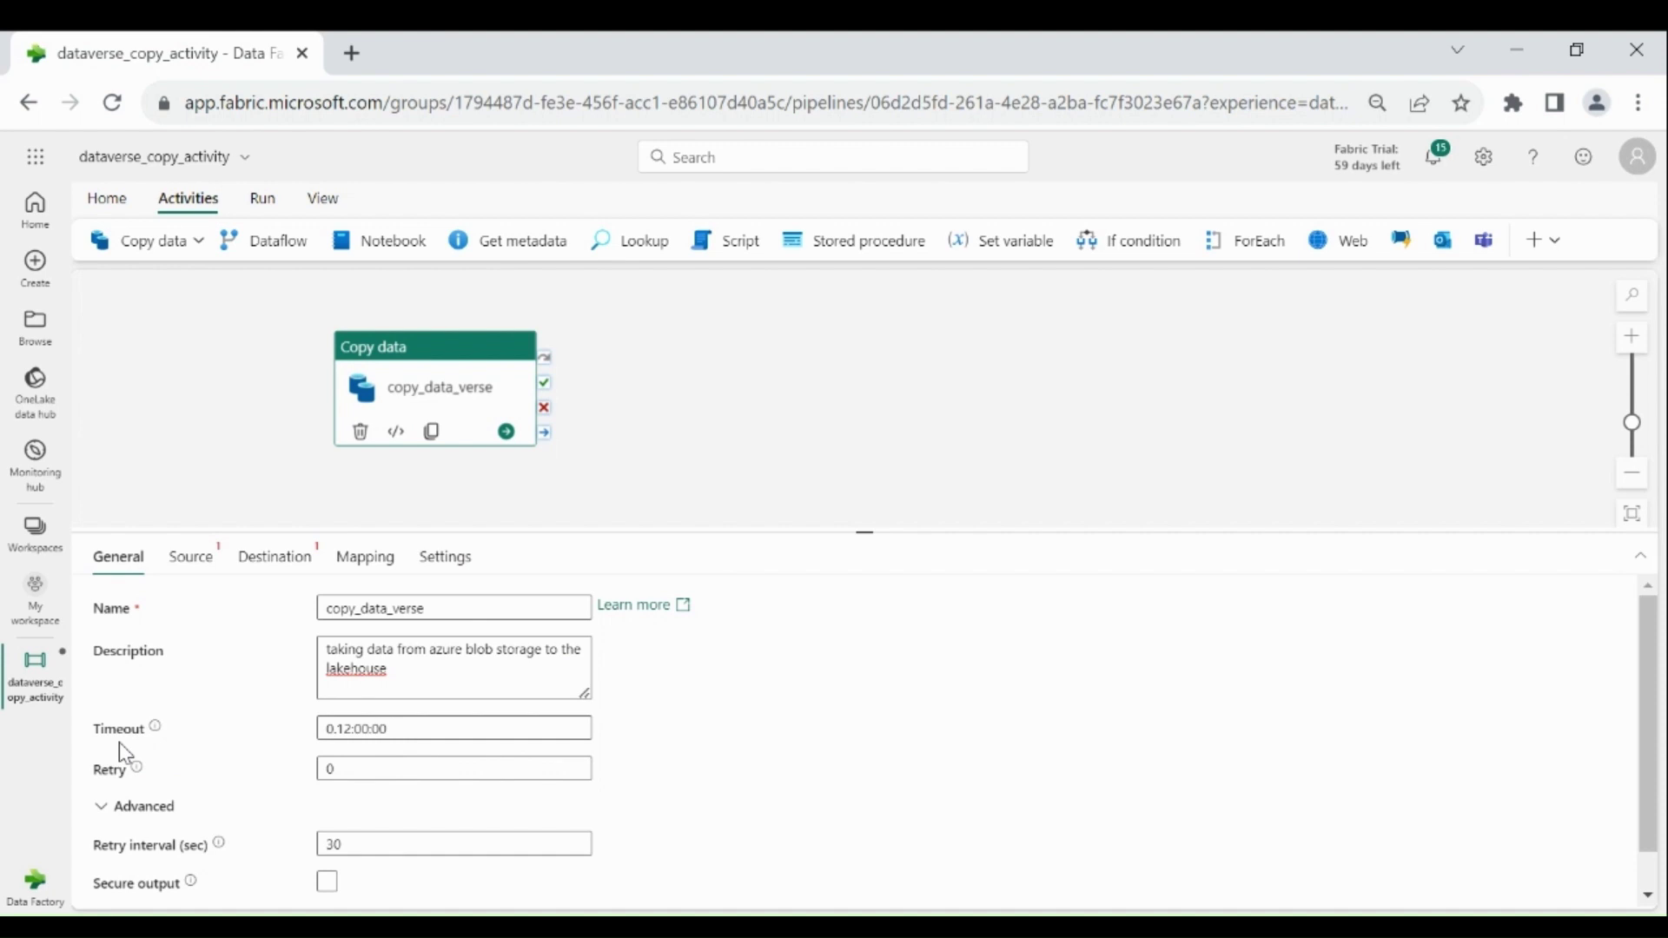
key(Tab)
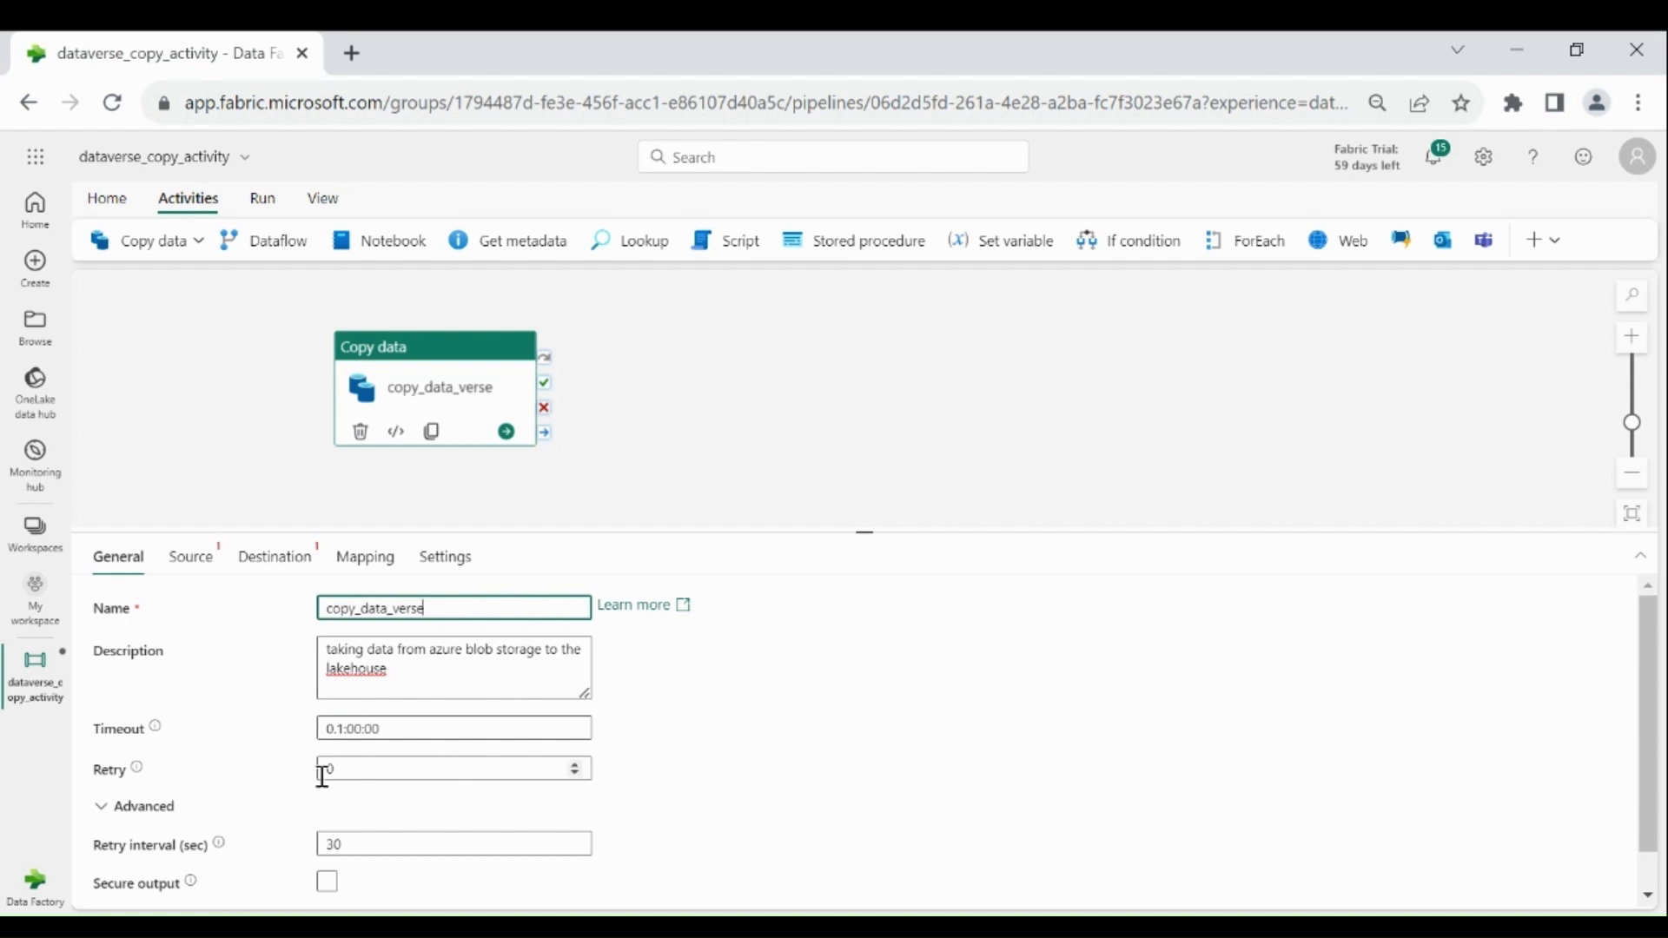
click(351, 773)
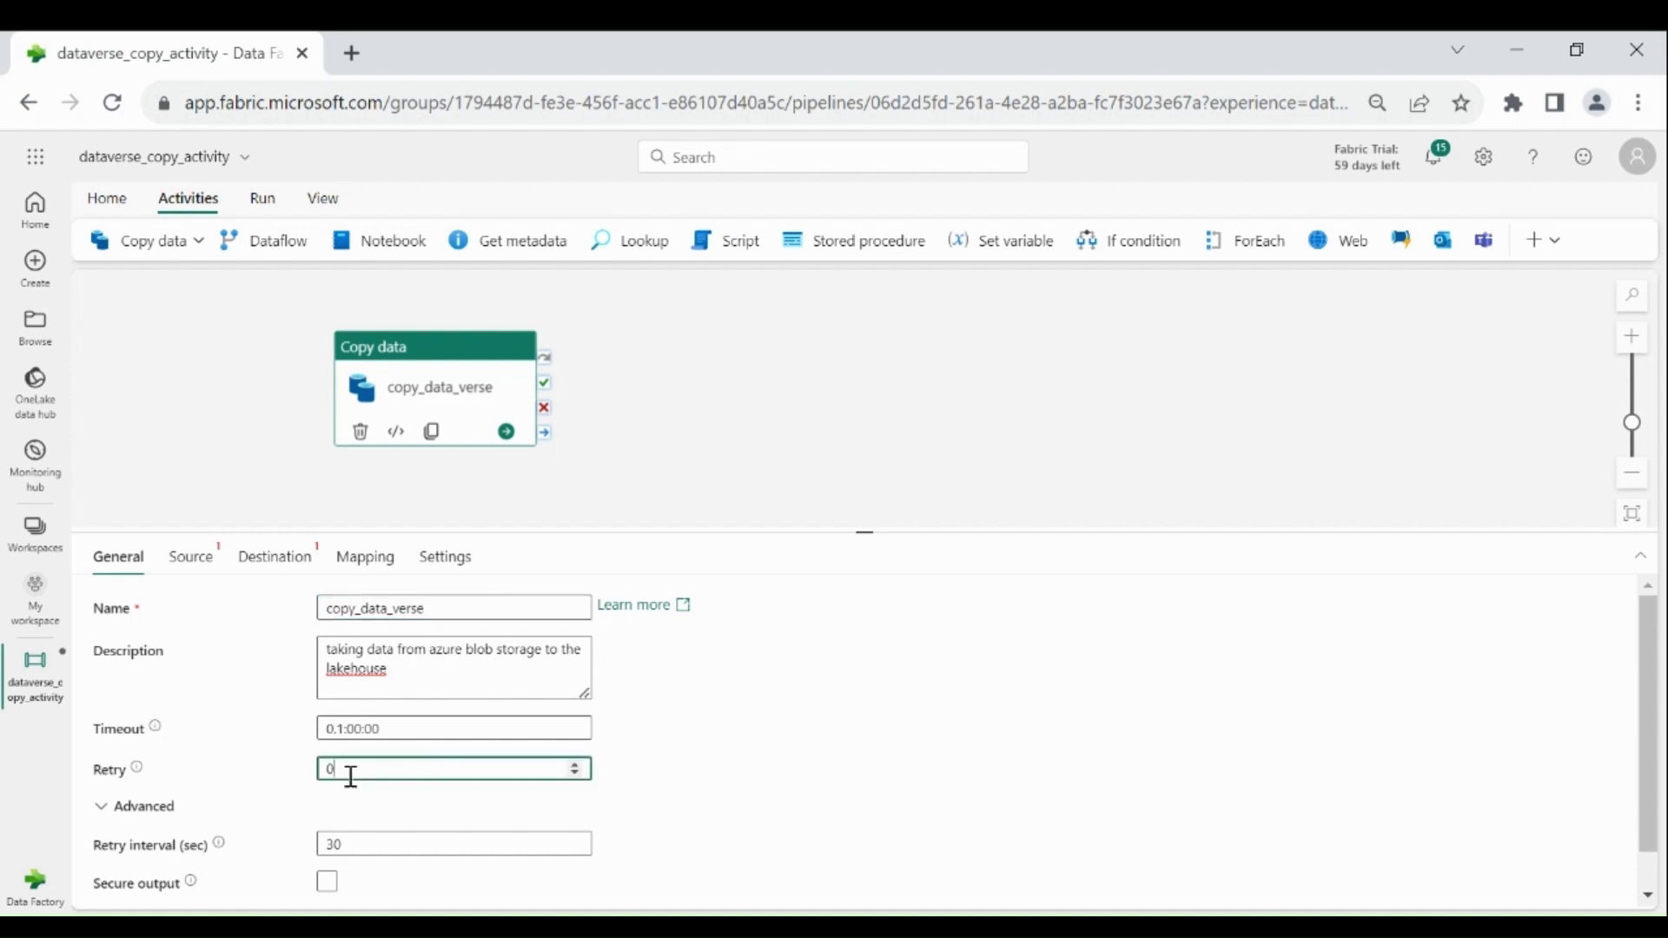
key(BackSpace)
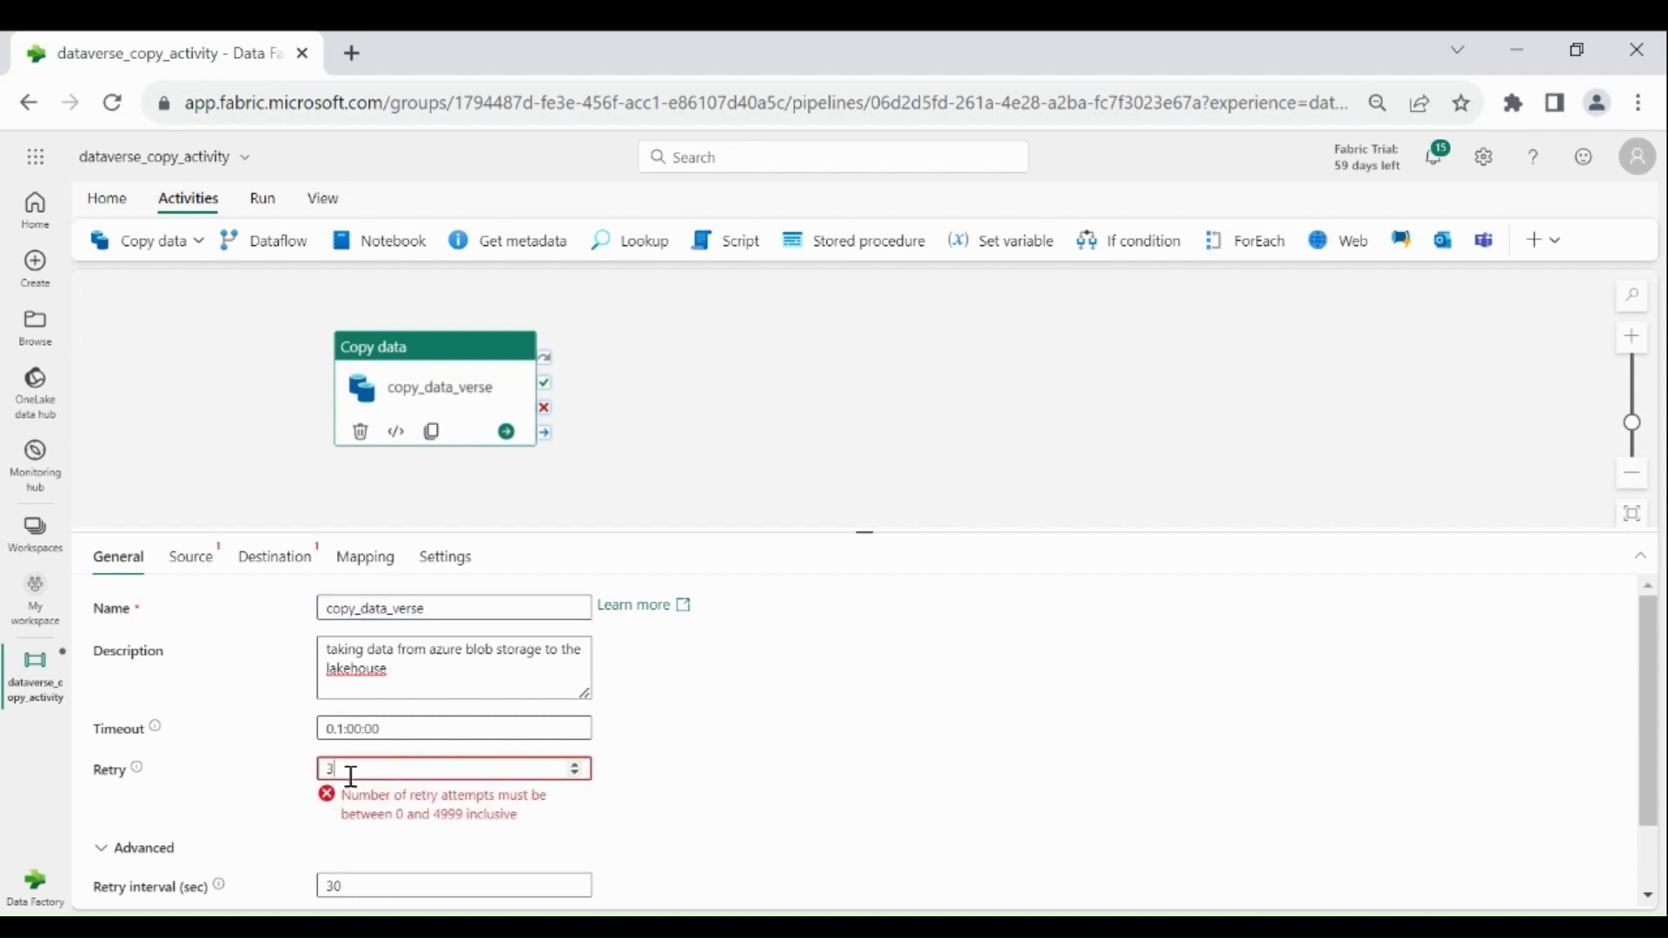
text(3)
click(275, 776)
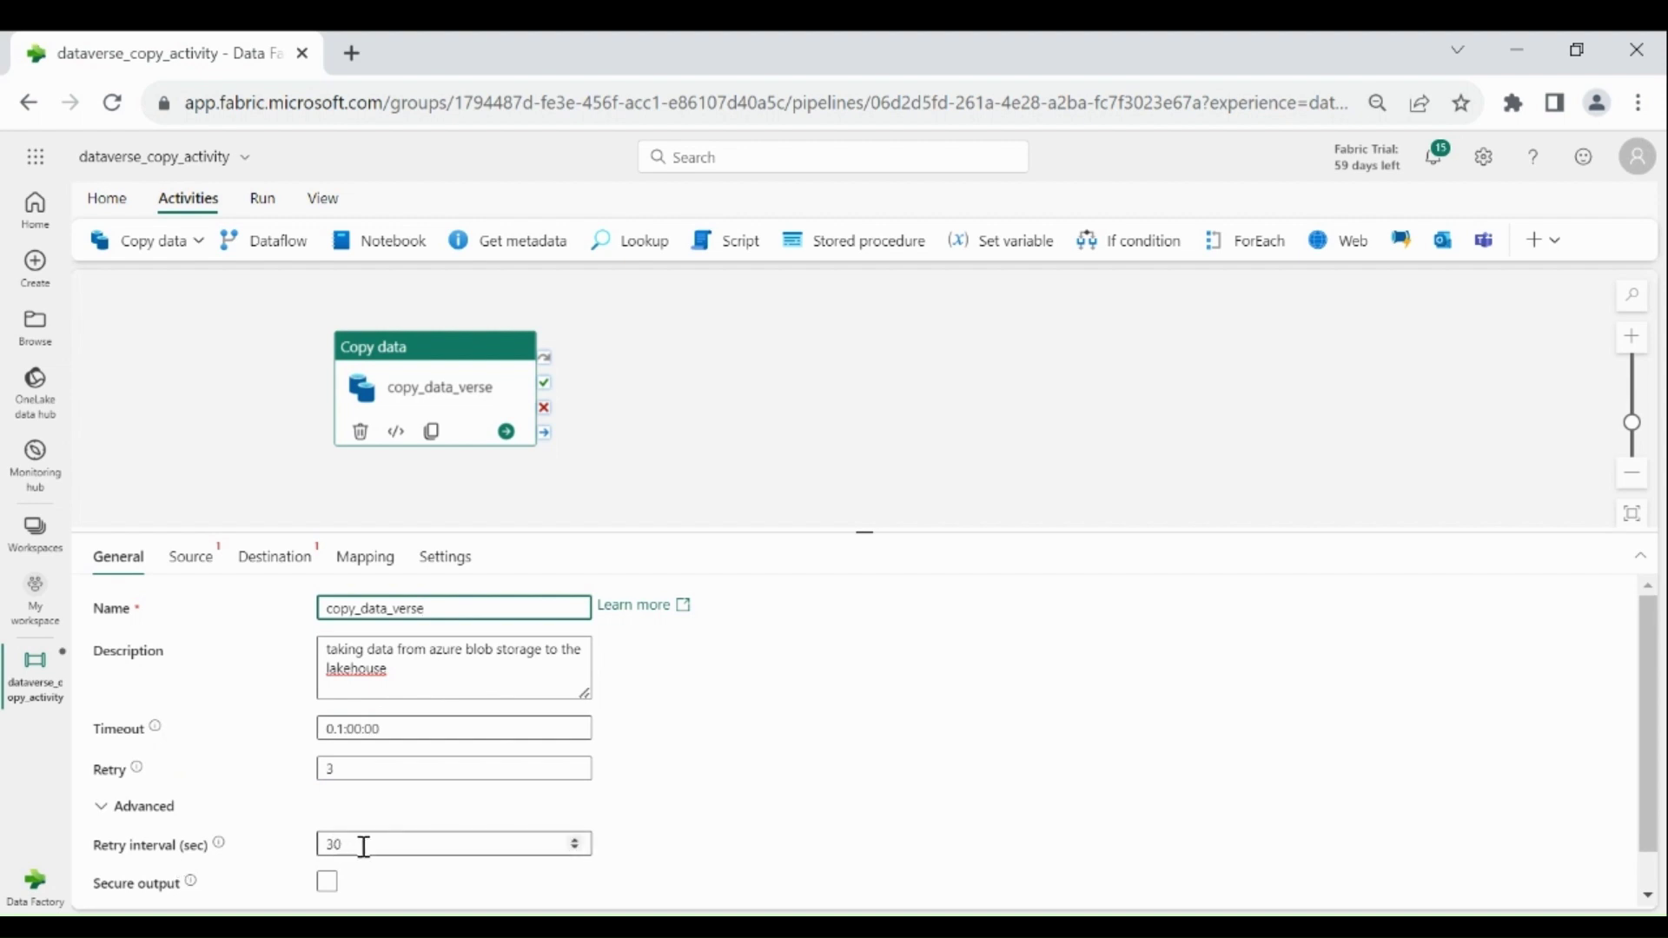
scroll(420, 904, down, 1)
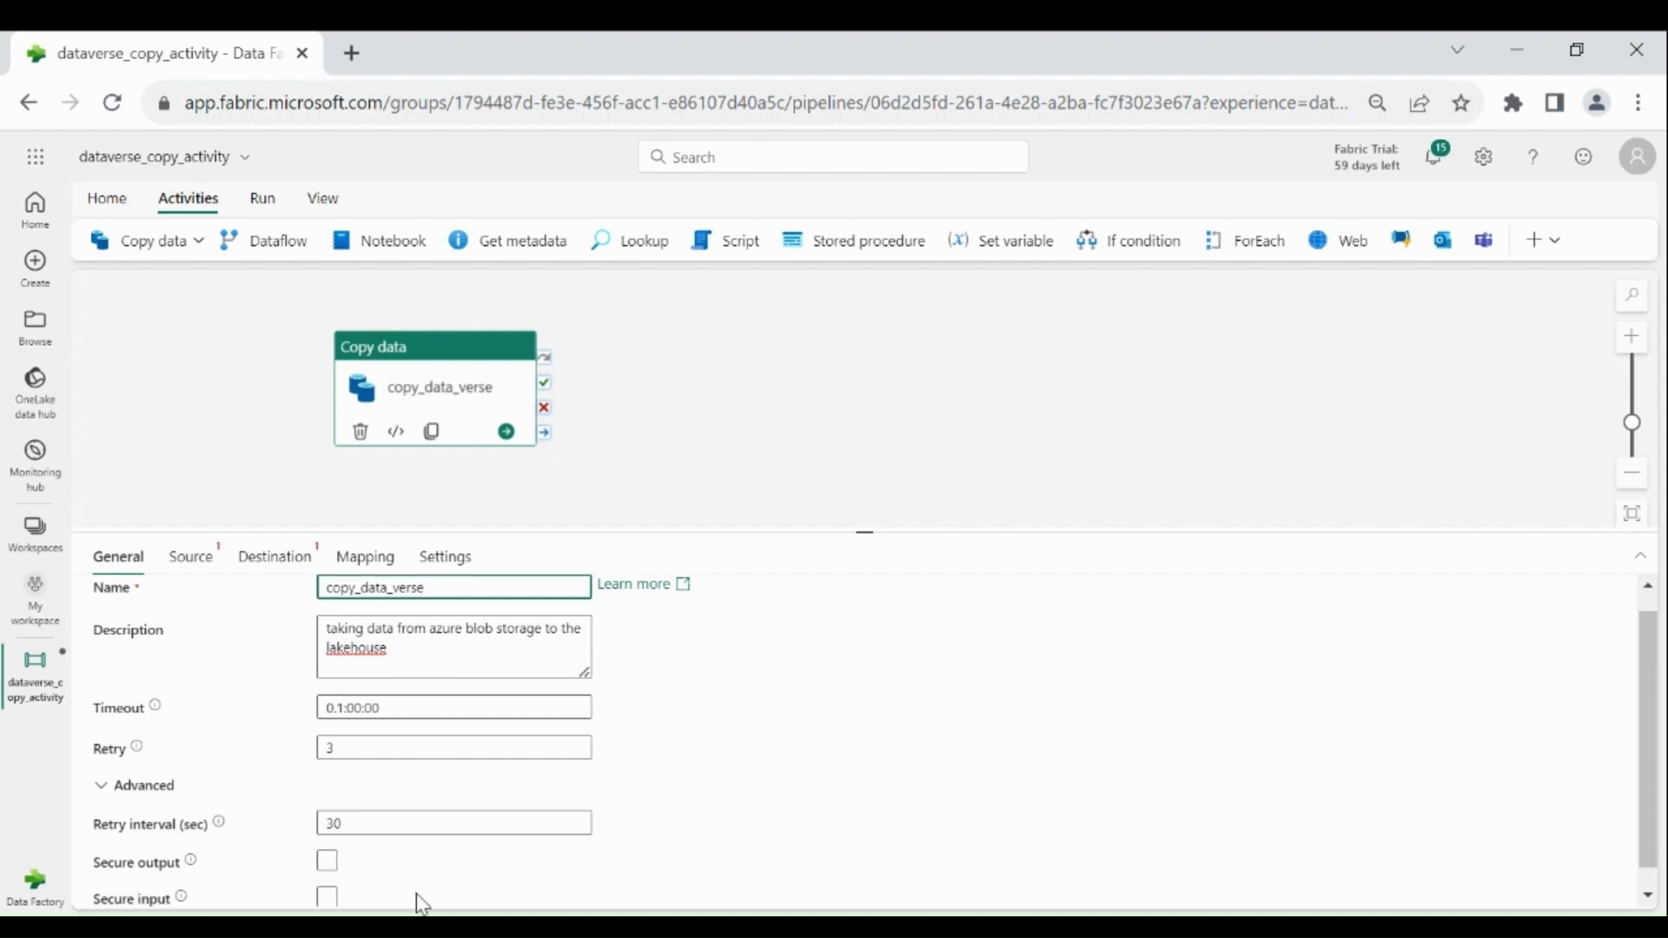
click(198, 871)
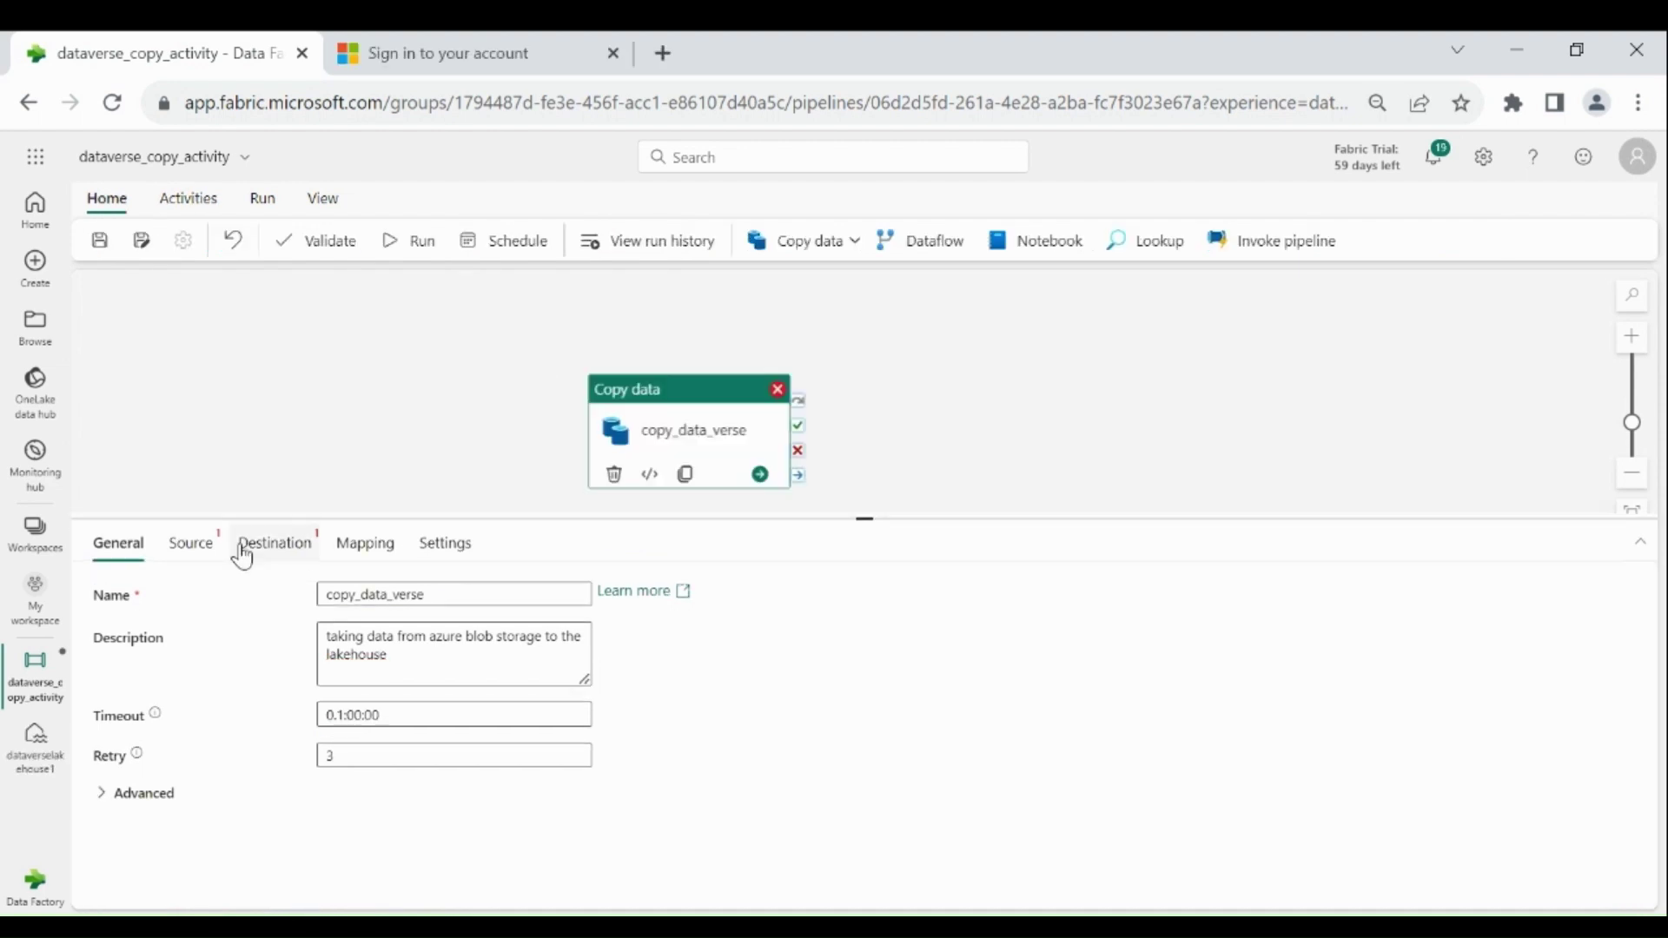
Set the copy source to an external data store and begin a new Azure Blob Storage connection for it
click(211, 556)
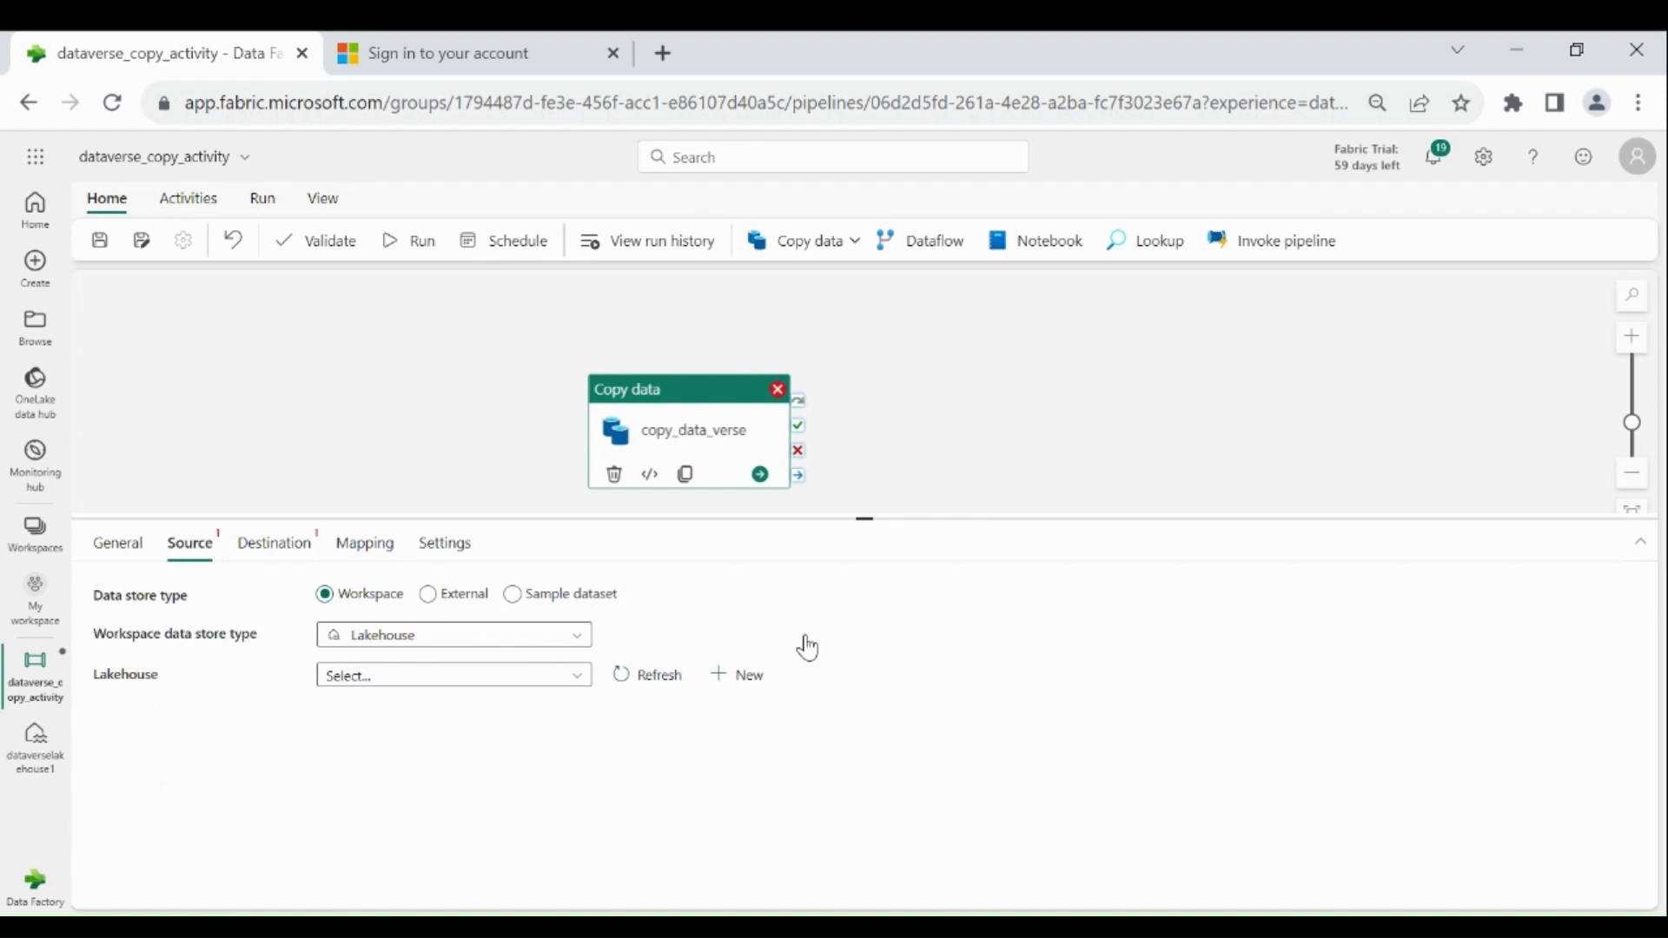
click(477, 599)
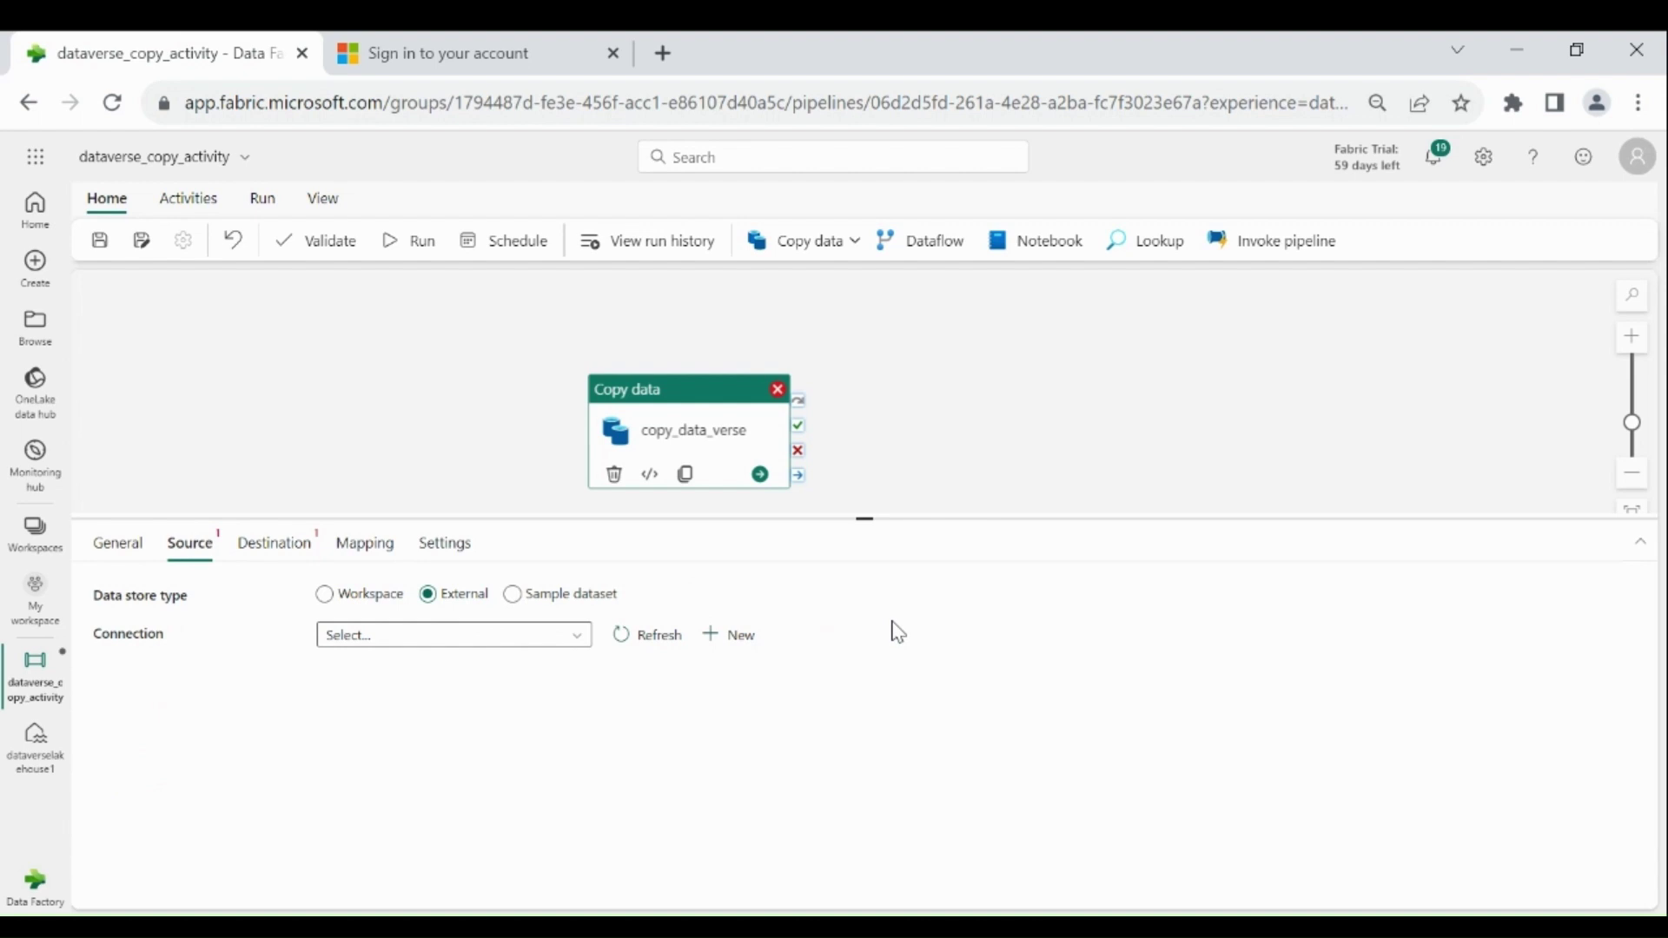
click(739, 647)
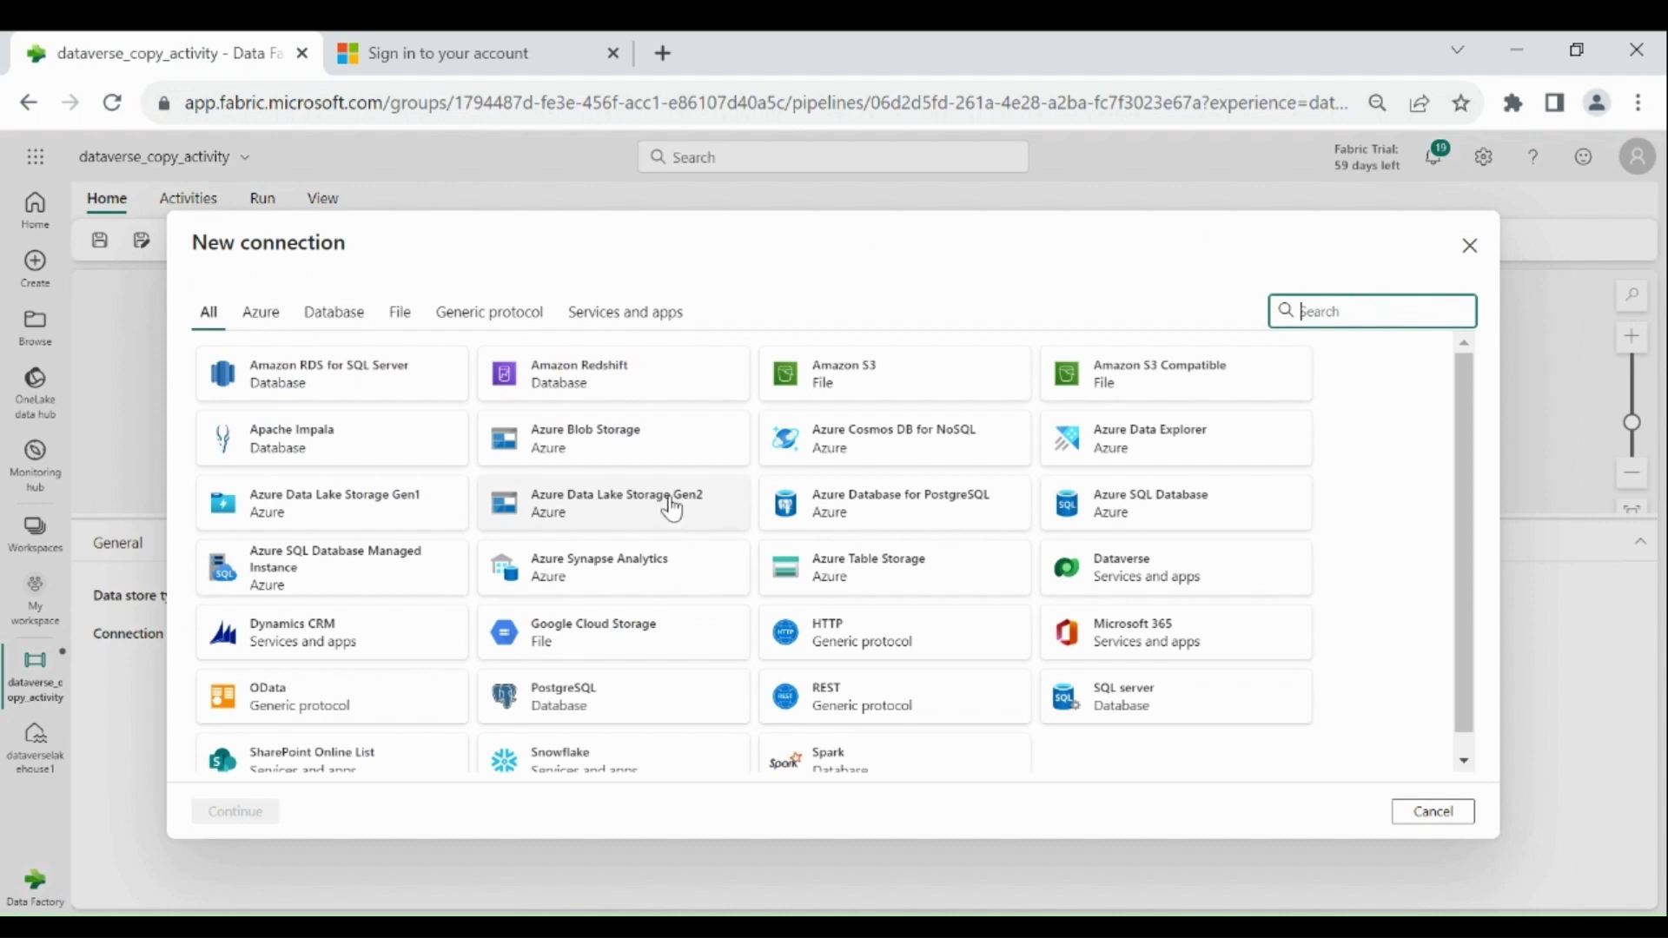
click(643, 462)
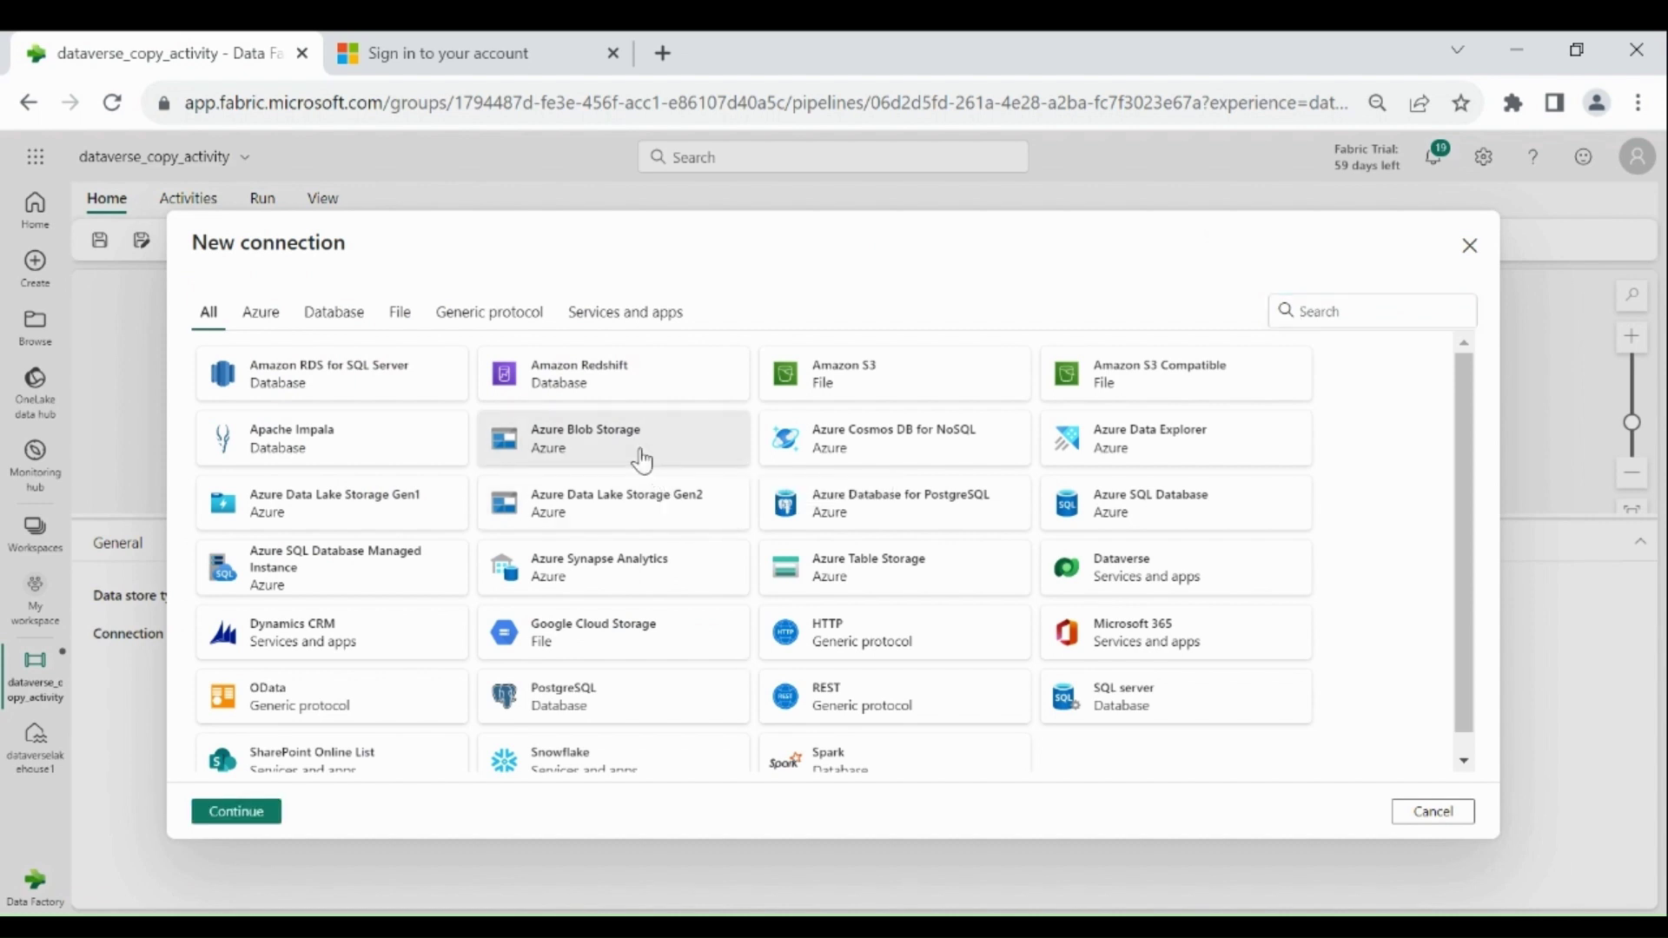
click(260, 814)
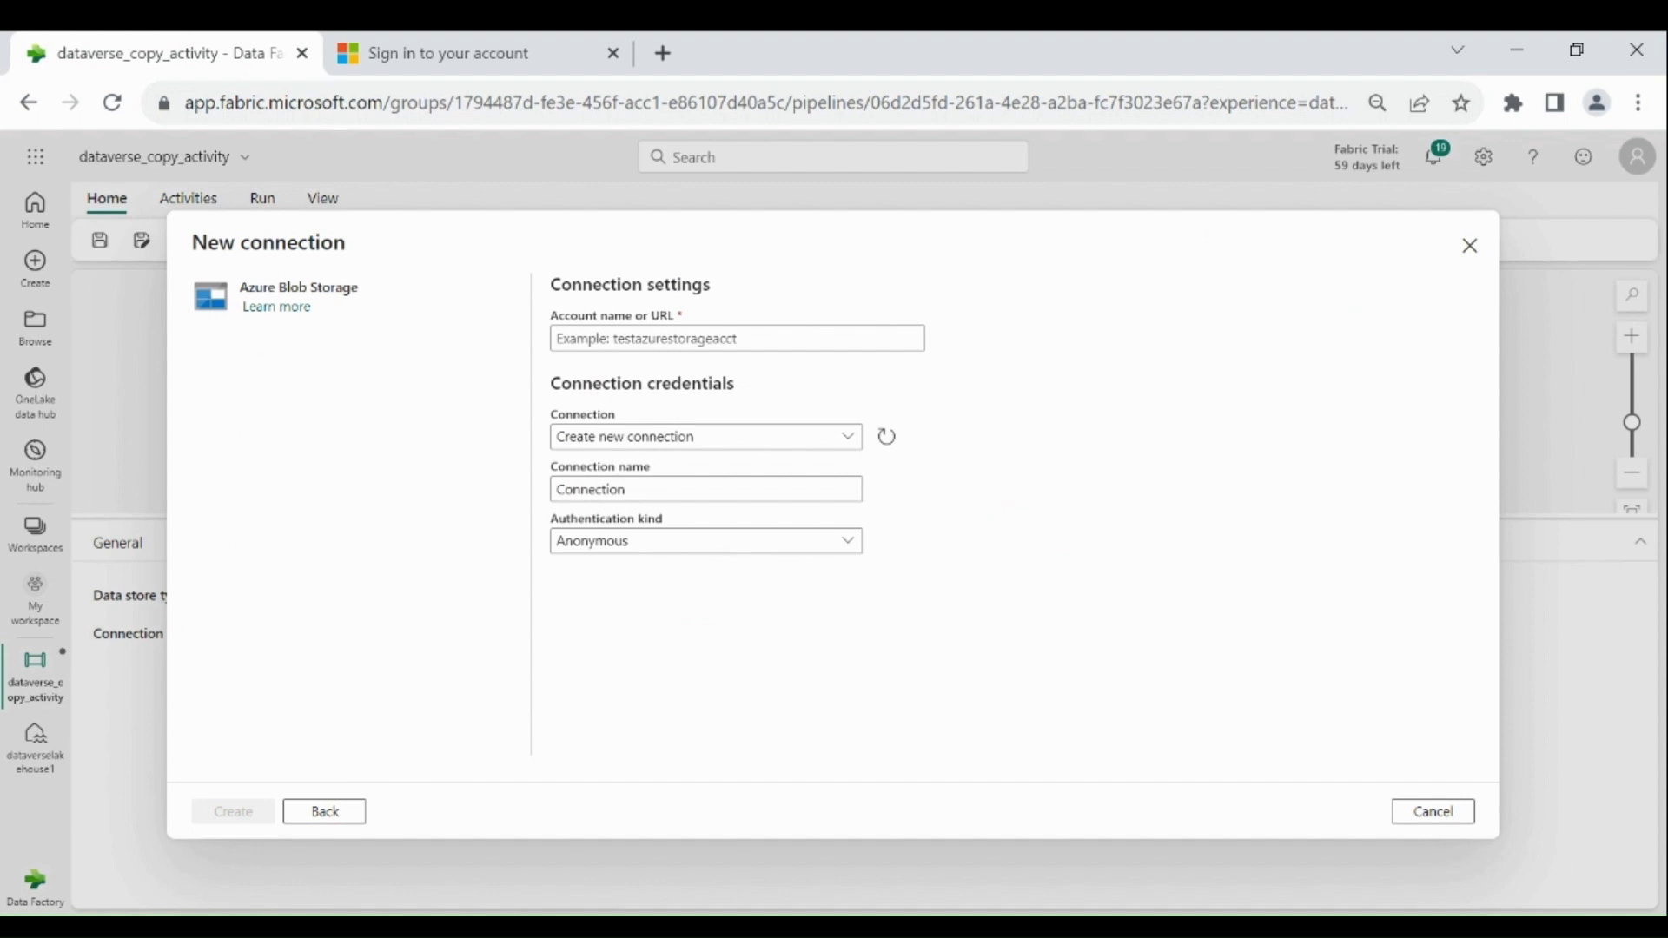
Create the connection with the sample data URL on azuresynapsestorage.blob.core.windows.net, named wwisampledata, with Anonymous authentication
click(914, 337)
text(https://azuresynapsestorage.blob.core.windows.net/sampled)
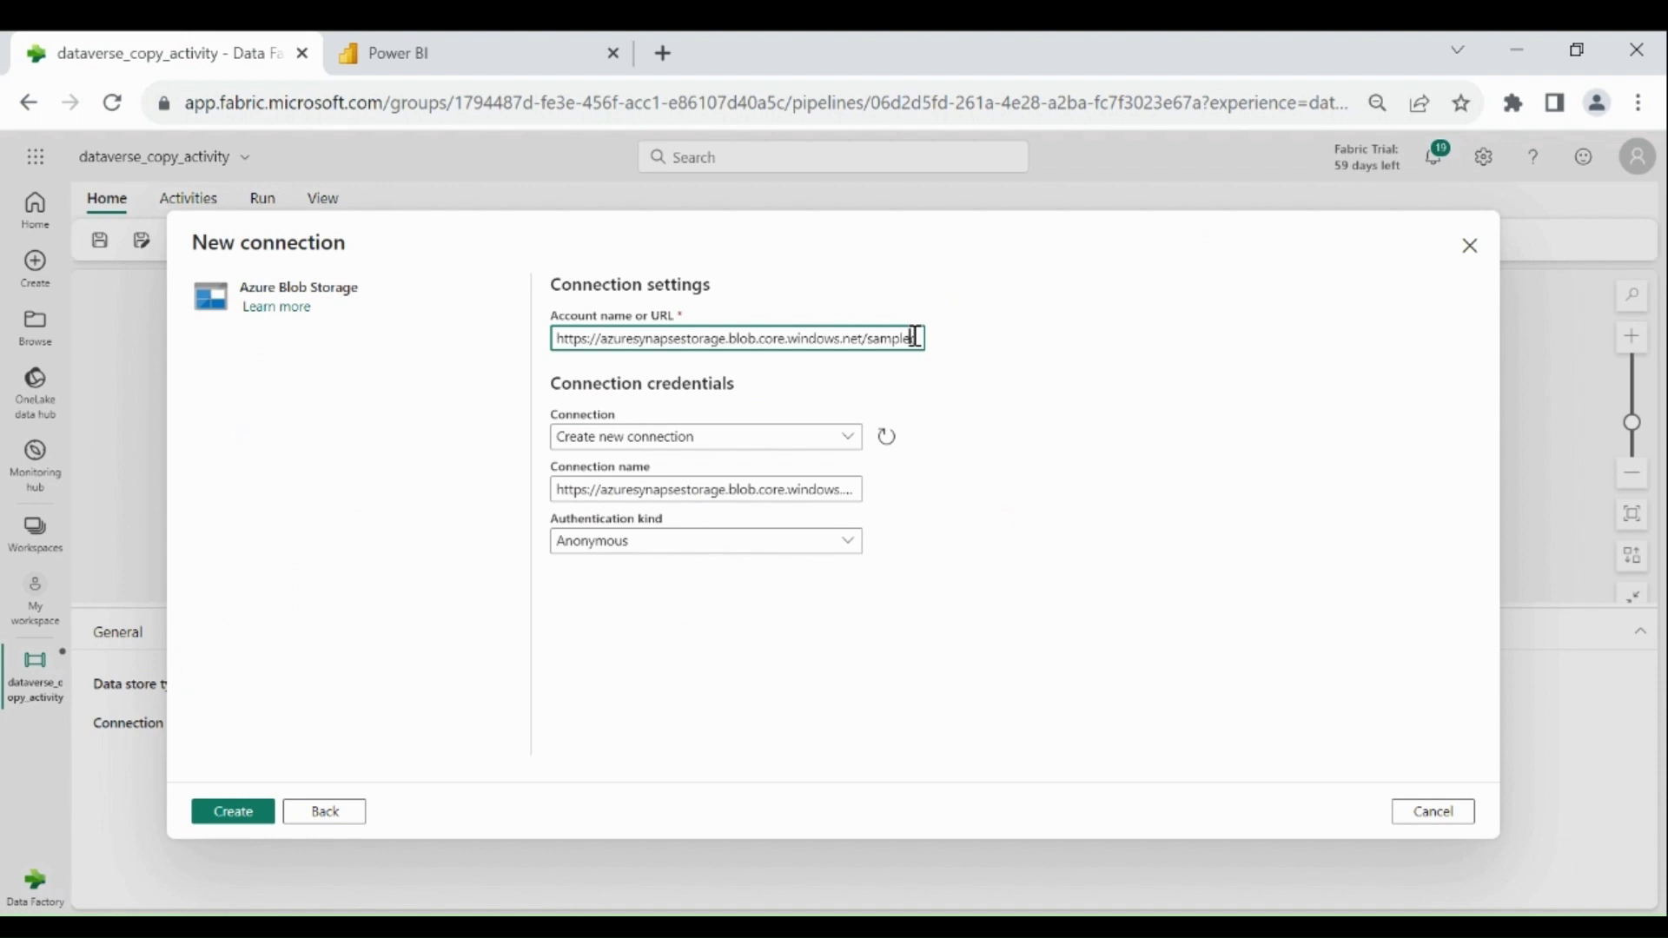
drag(581, 490, 557, 490)
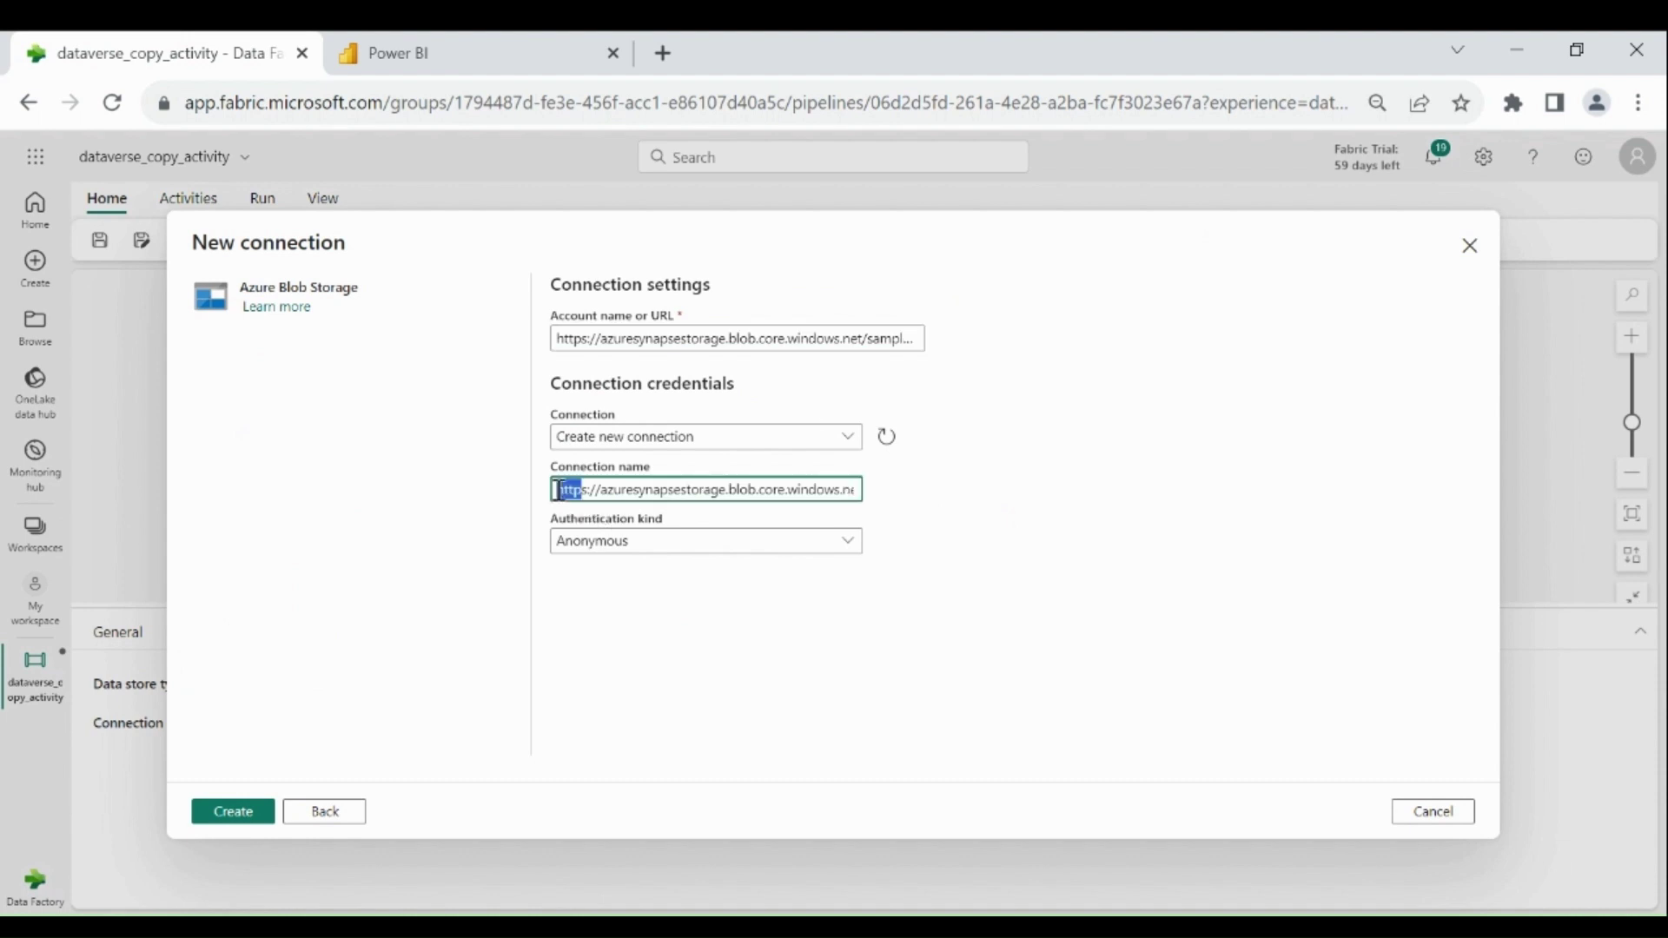
key(ctrl+a)
key(BackSpace)
text(w)
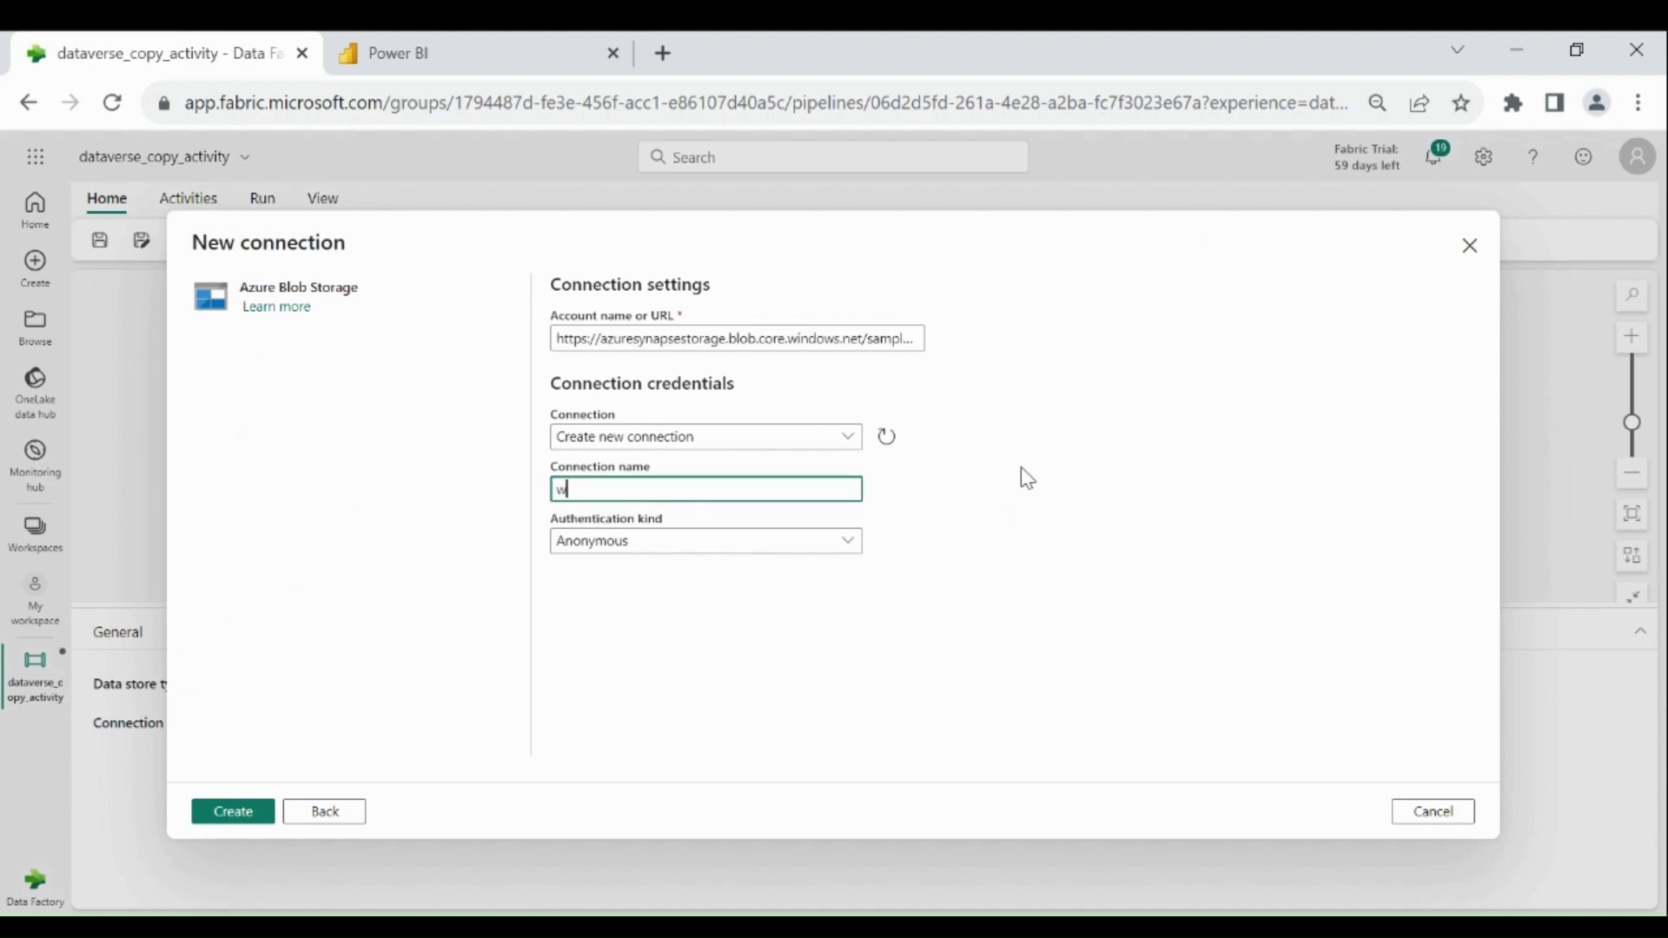
text(wisampledata)
click(259, 815)
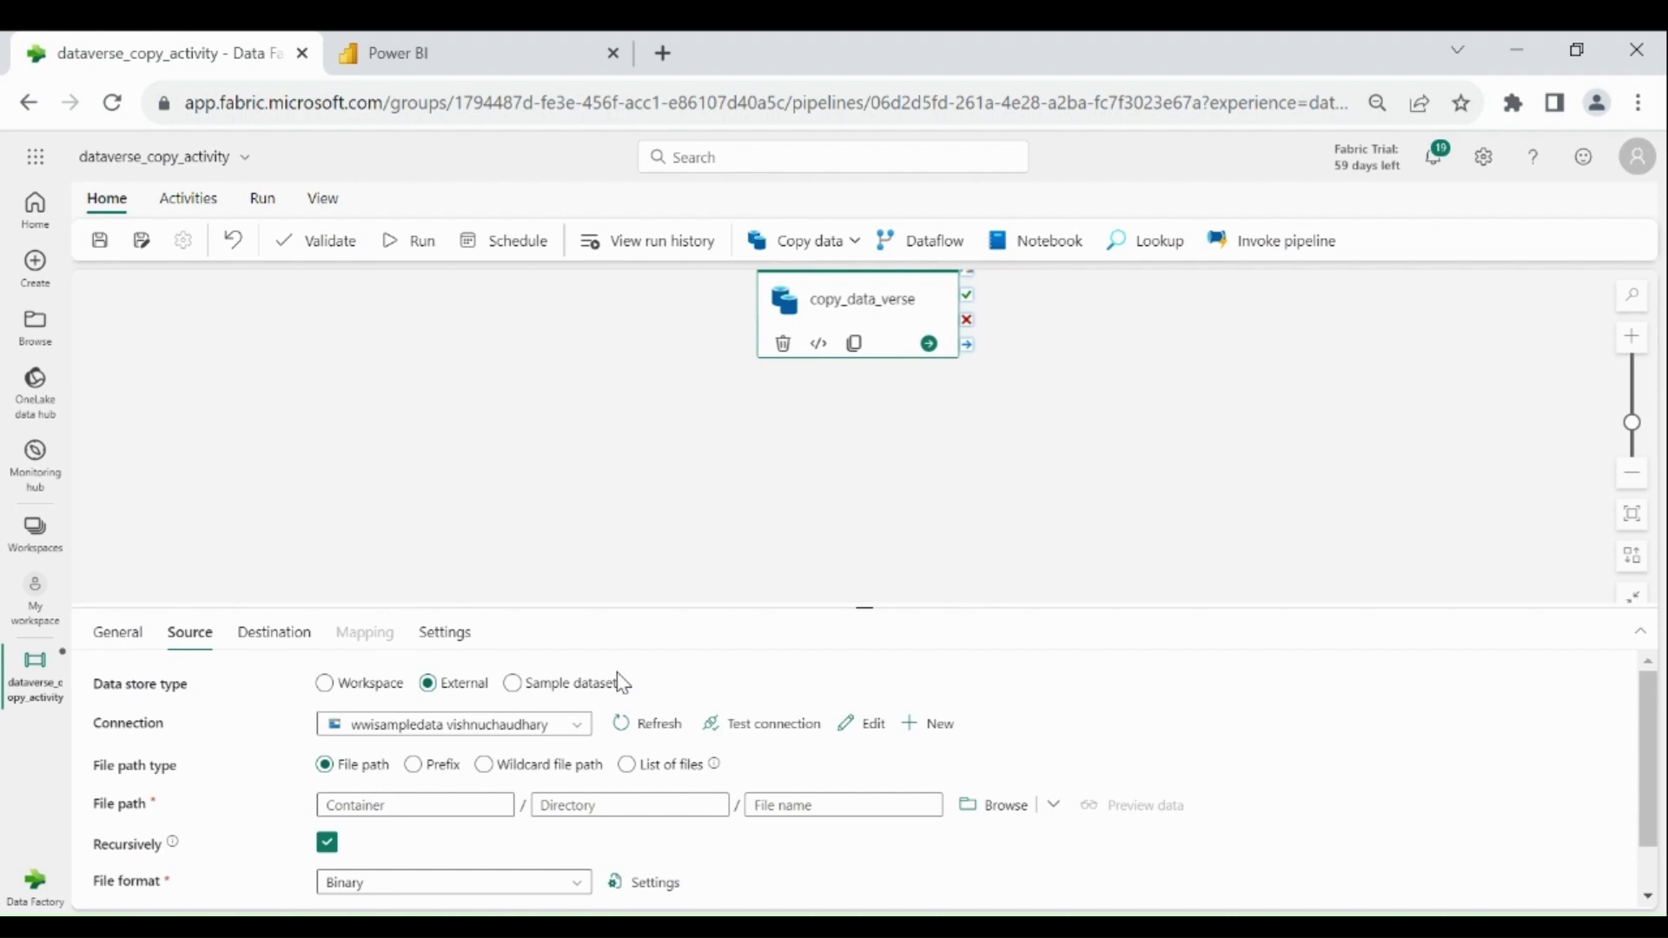
Test the source connection and set the file path's container to sampledata
click(752, 735)
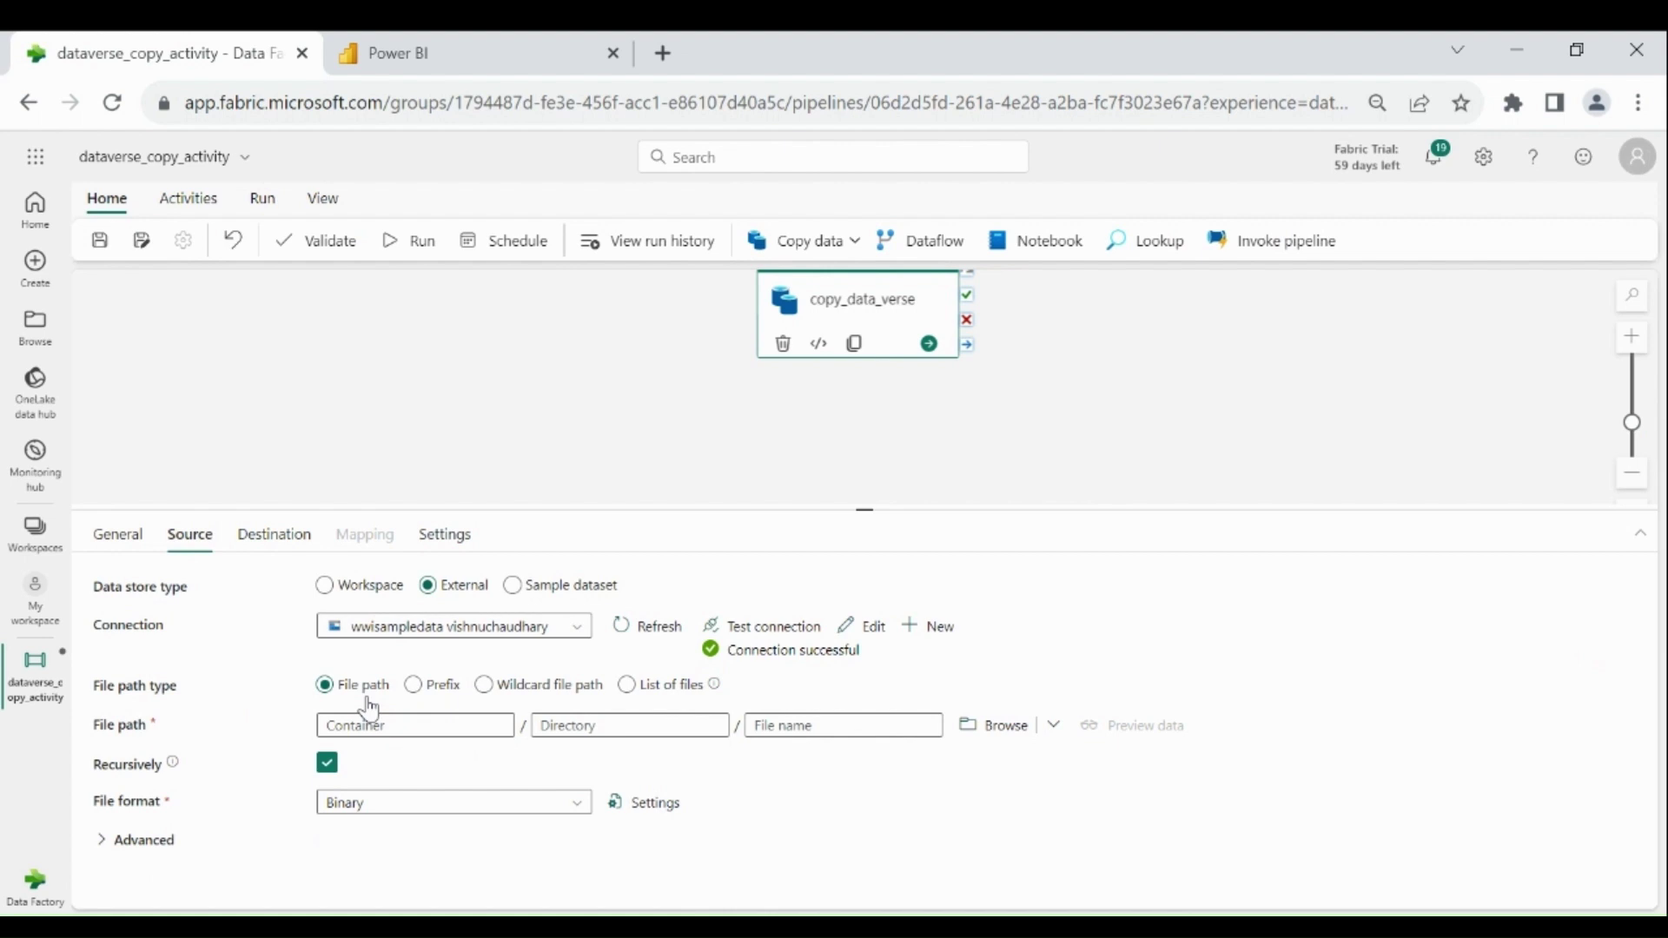
click(412, 723)
text(sampledata)
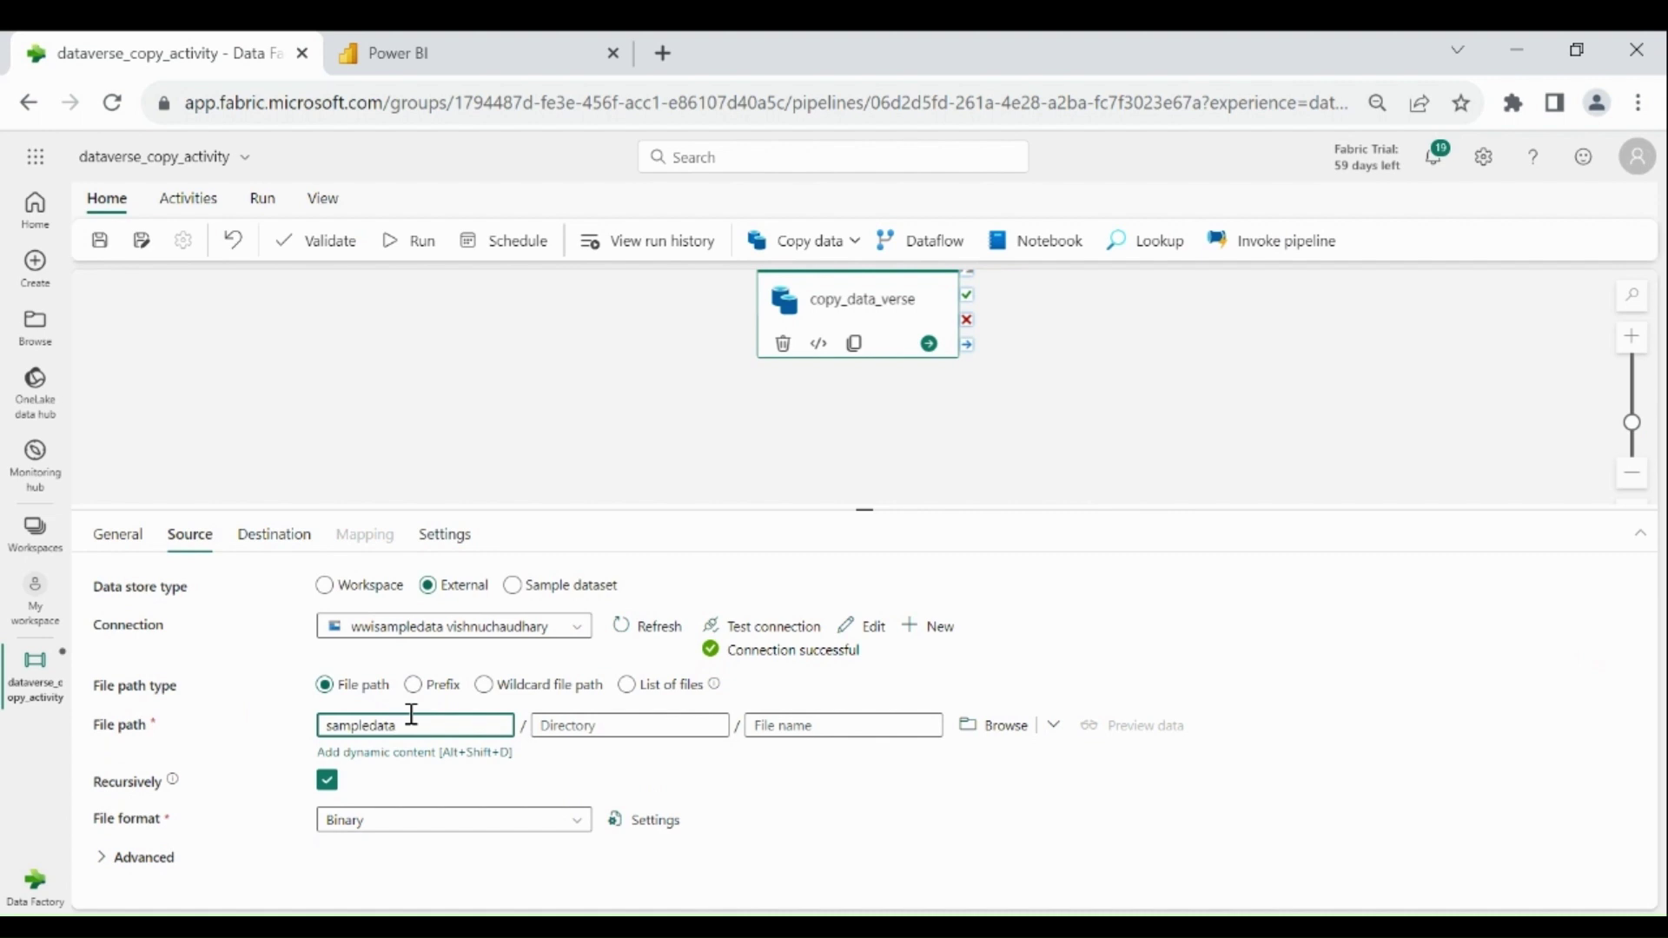
Set the directory in the copy source's file path to WideWorldImportersDW/parquet
click(686, 725)
key(ctrl+v)
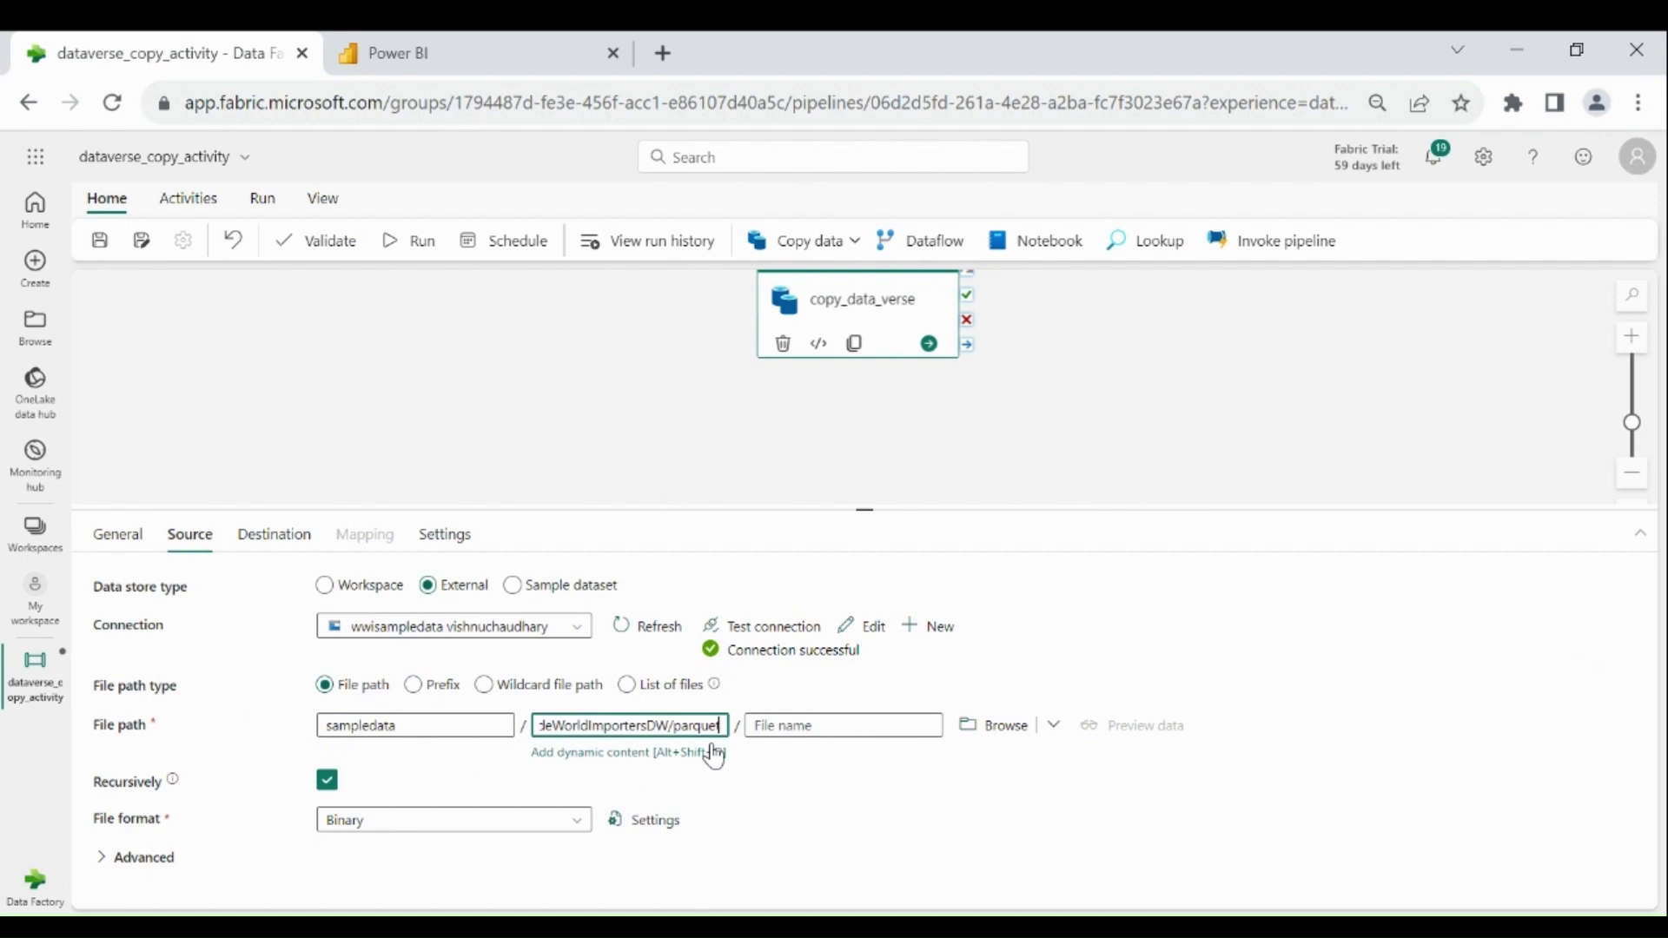
click(372, 801)
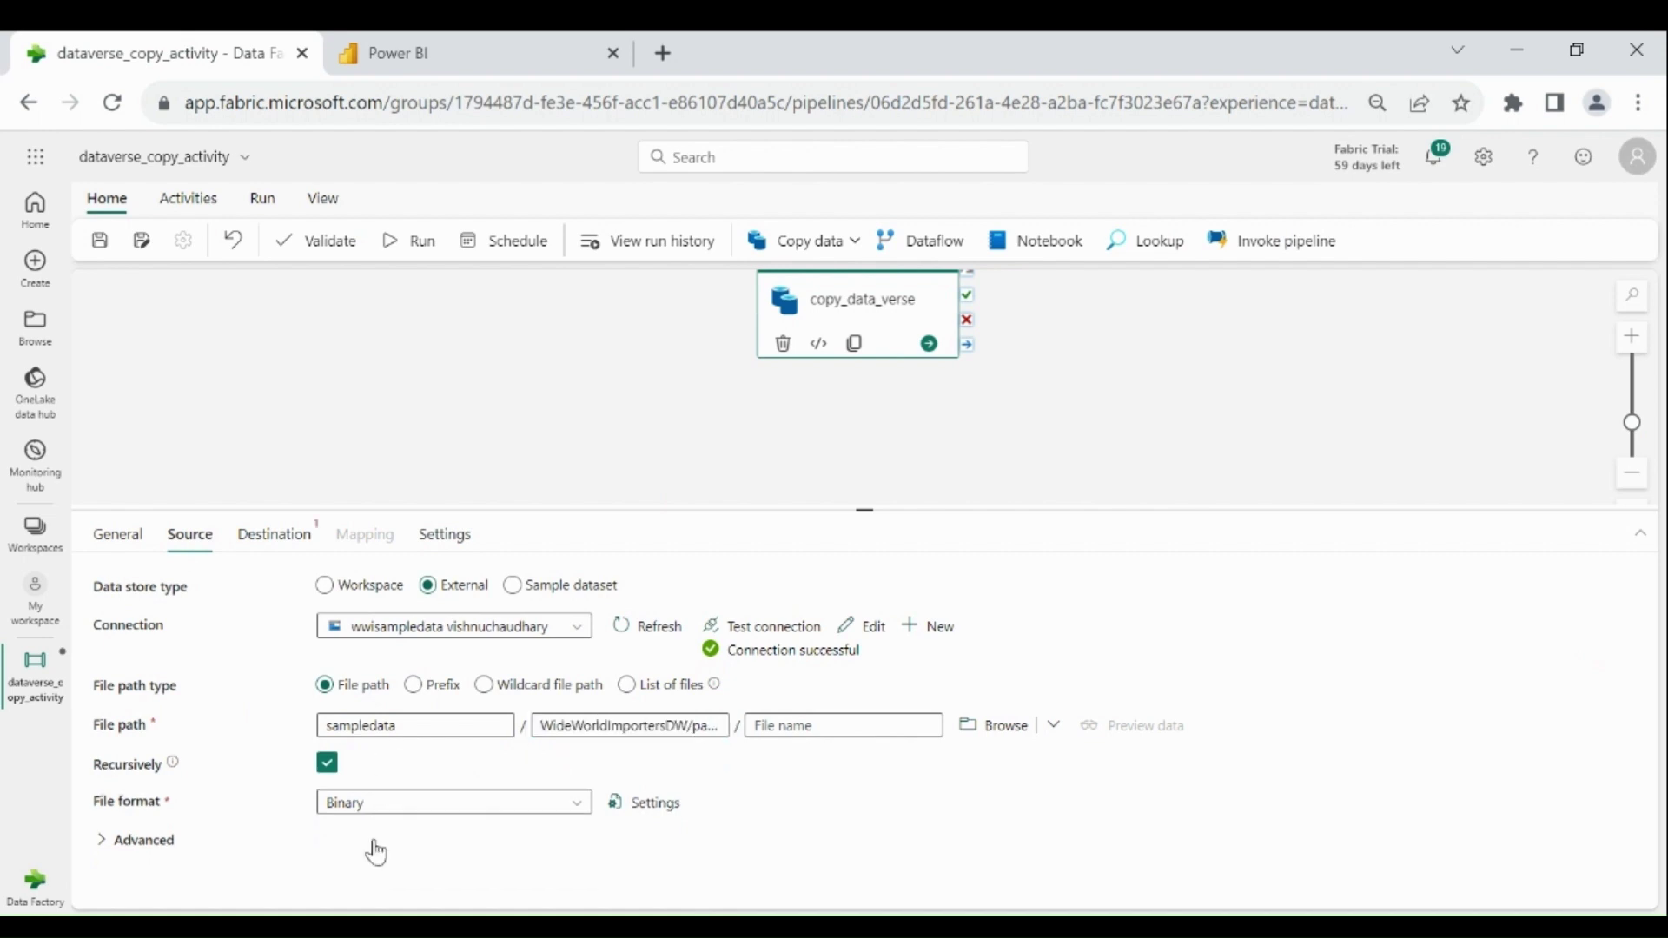
Set the copy destination to the workspace lakehouse dataverselakehouse1, with wwi-raw-data as the directory under Files
click(274, 539)
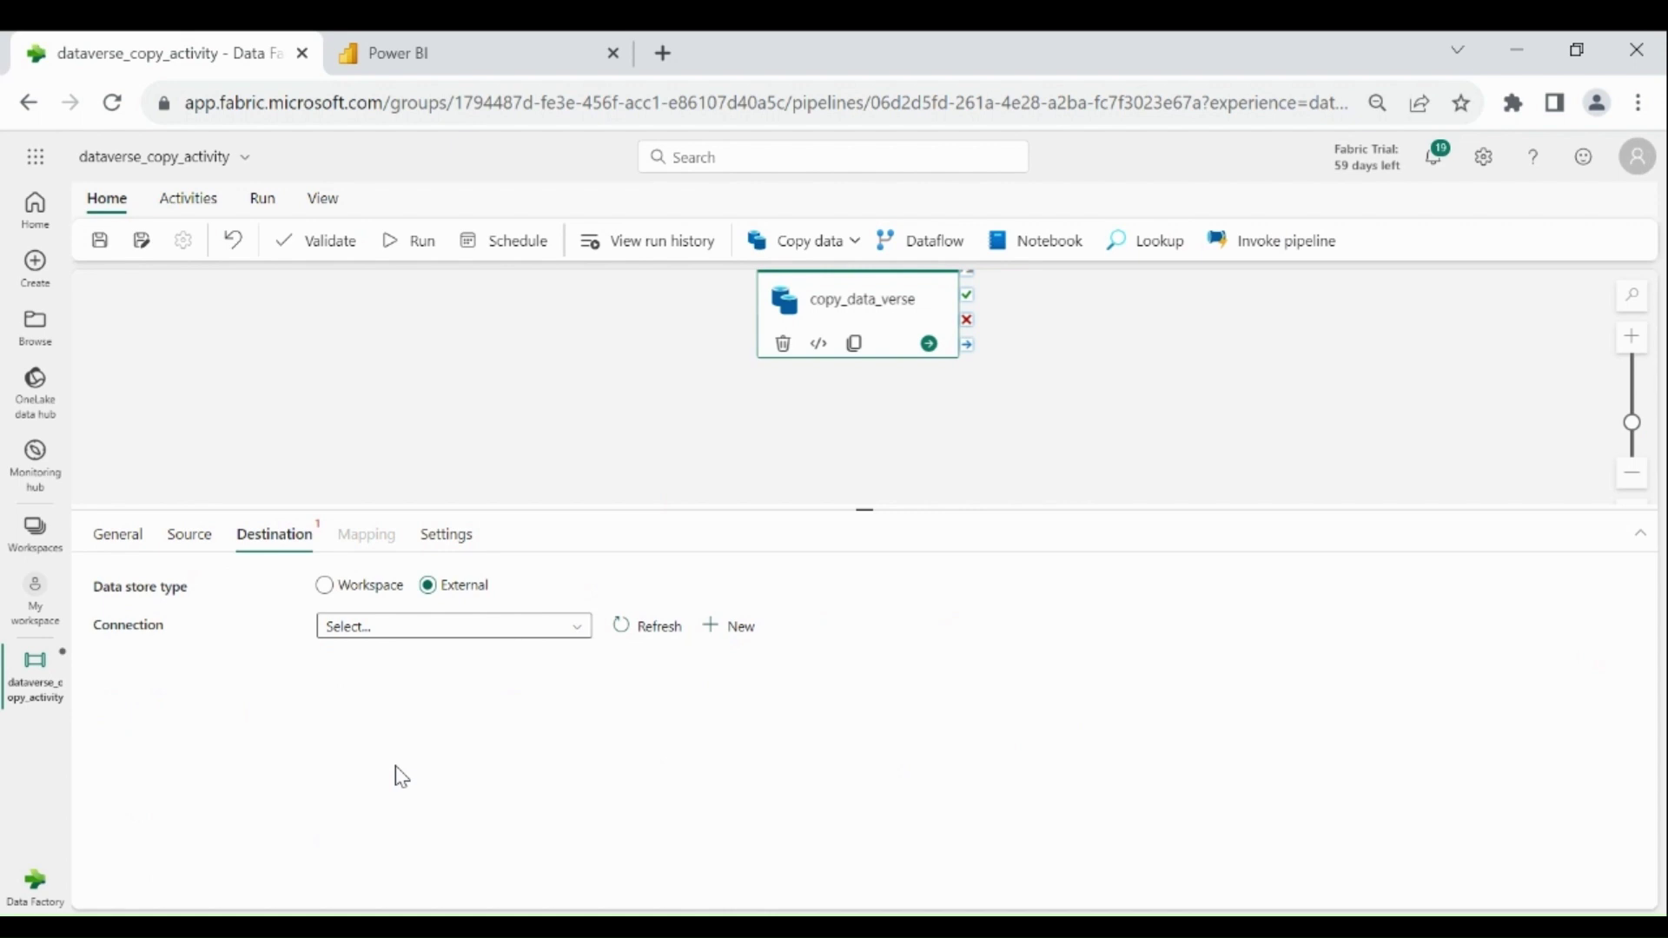
click(351, 588)
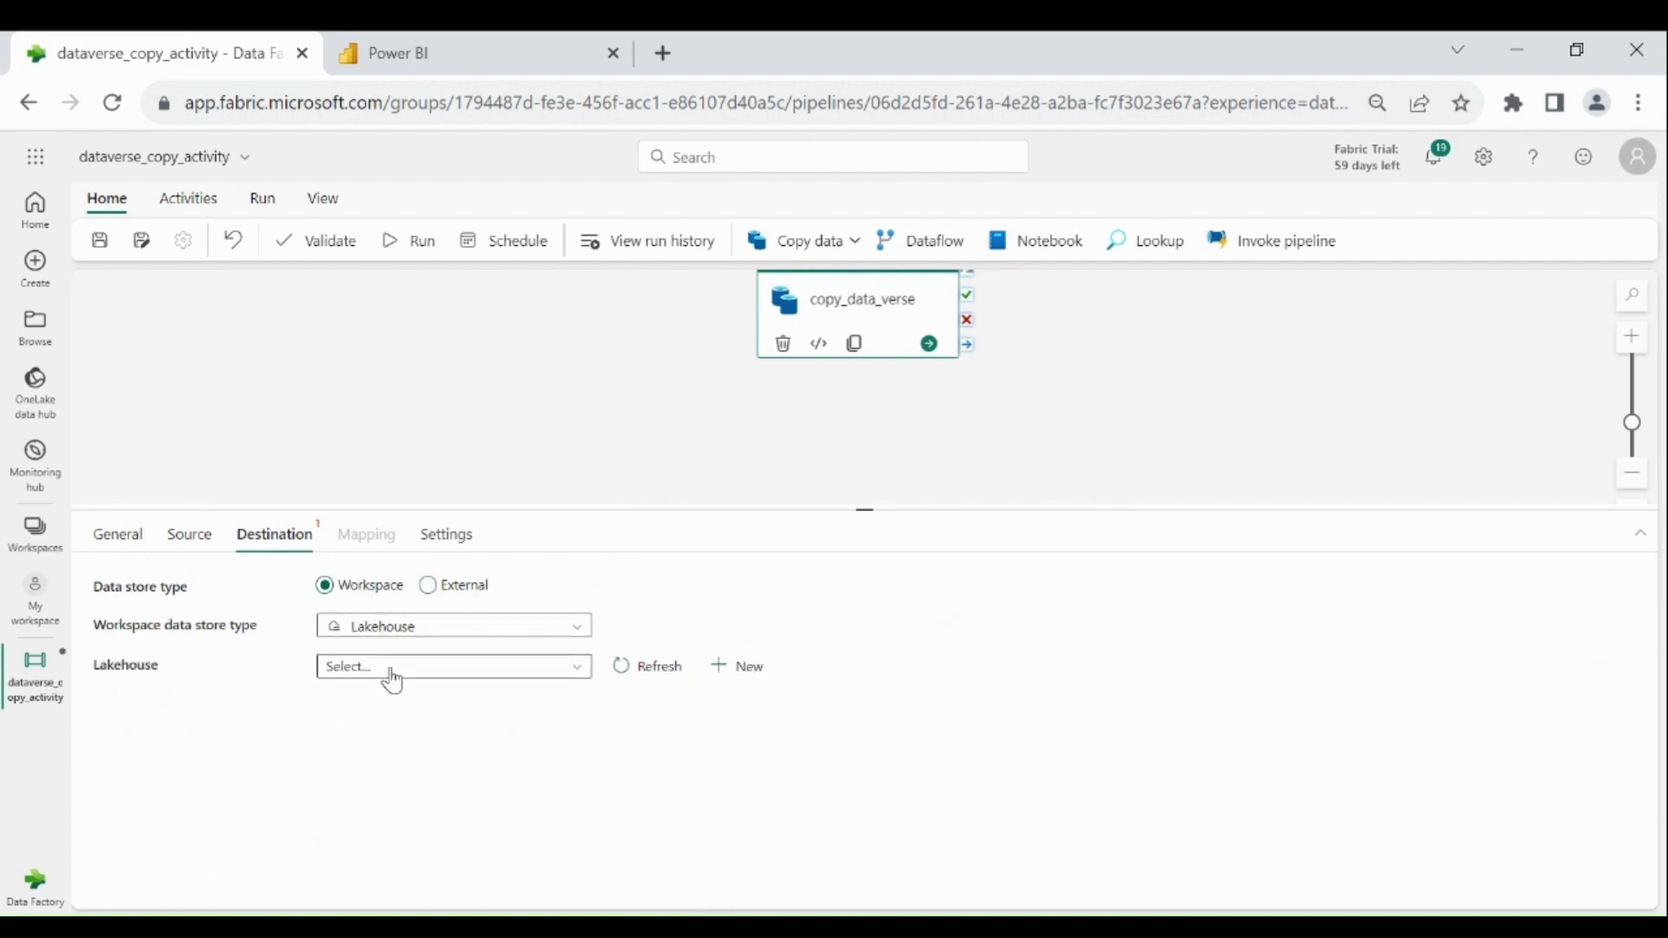
click(393, 668)
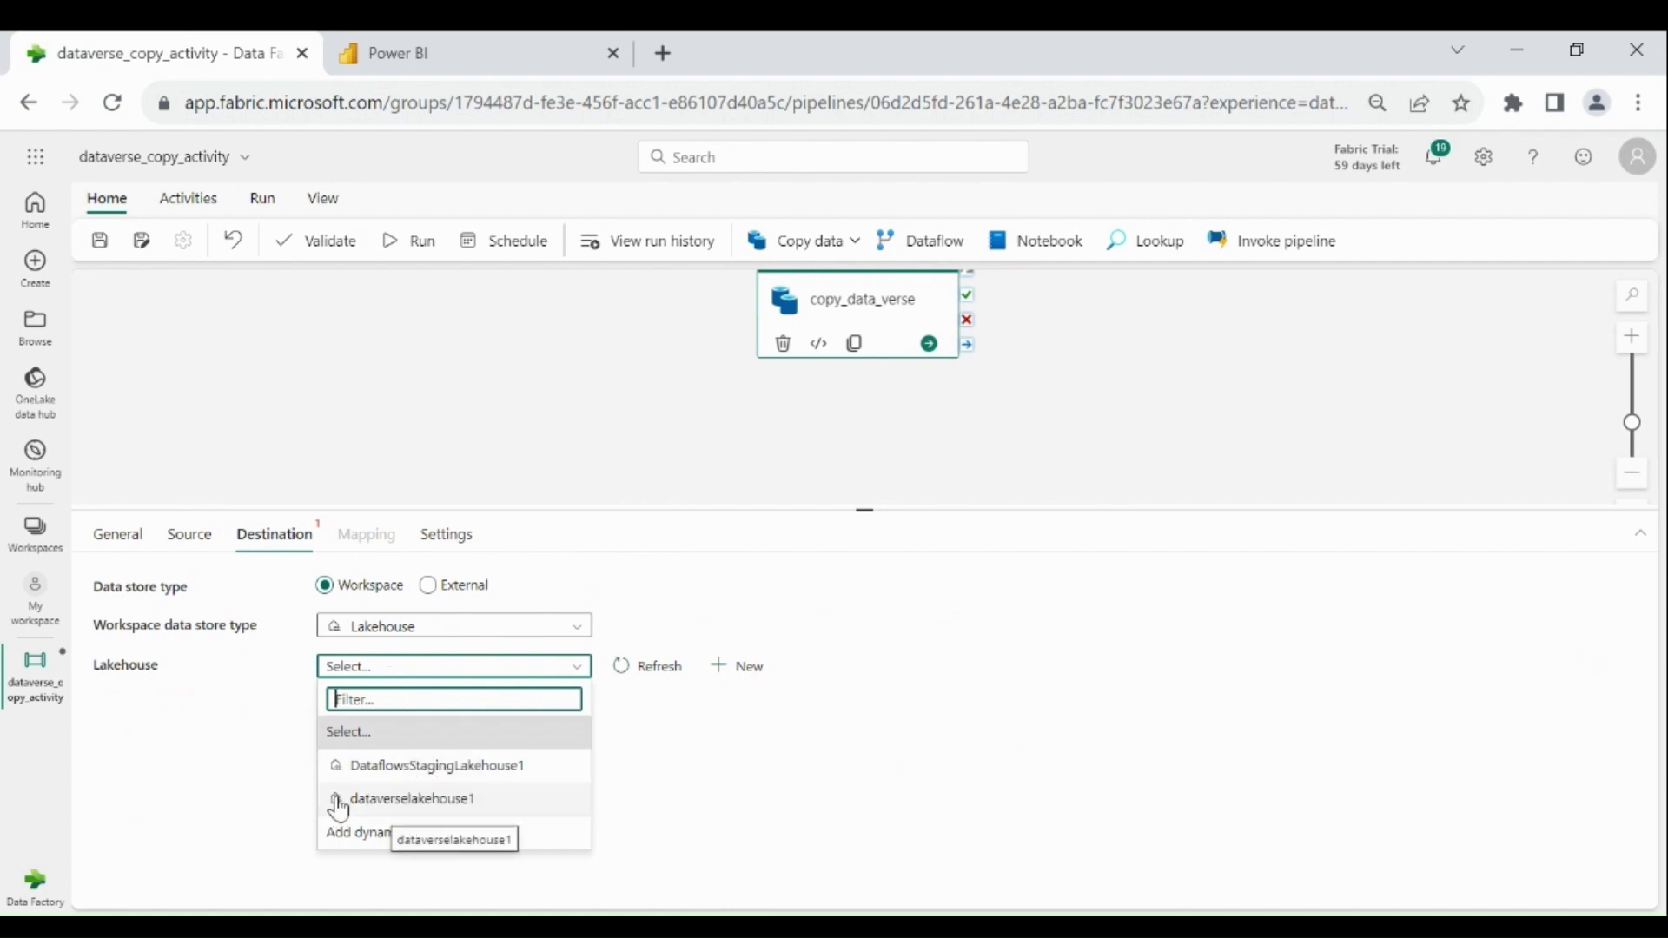
click(379, 804)
click(379, 804)
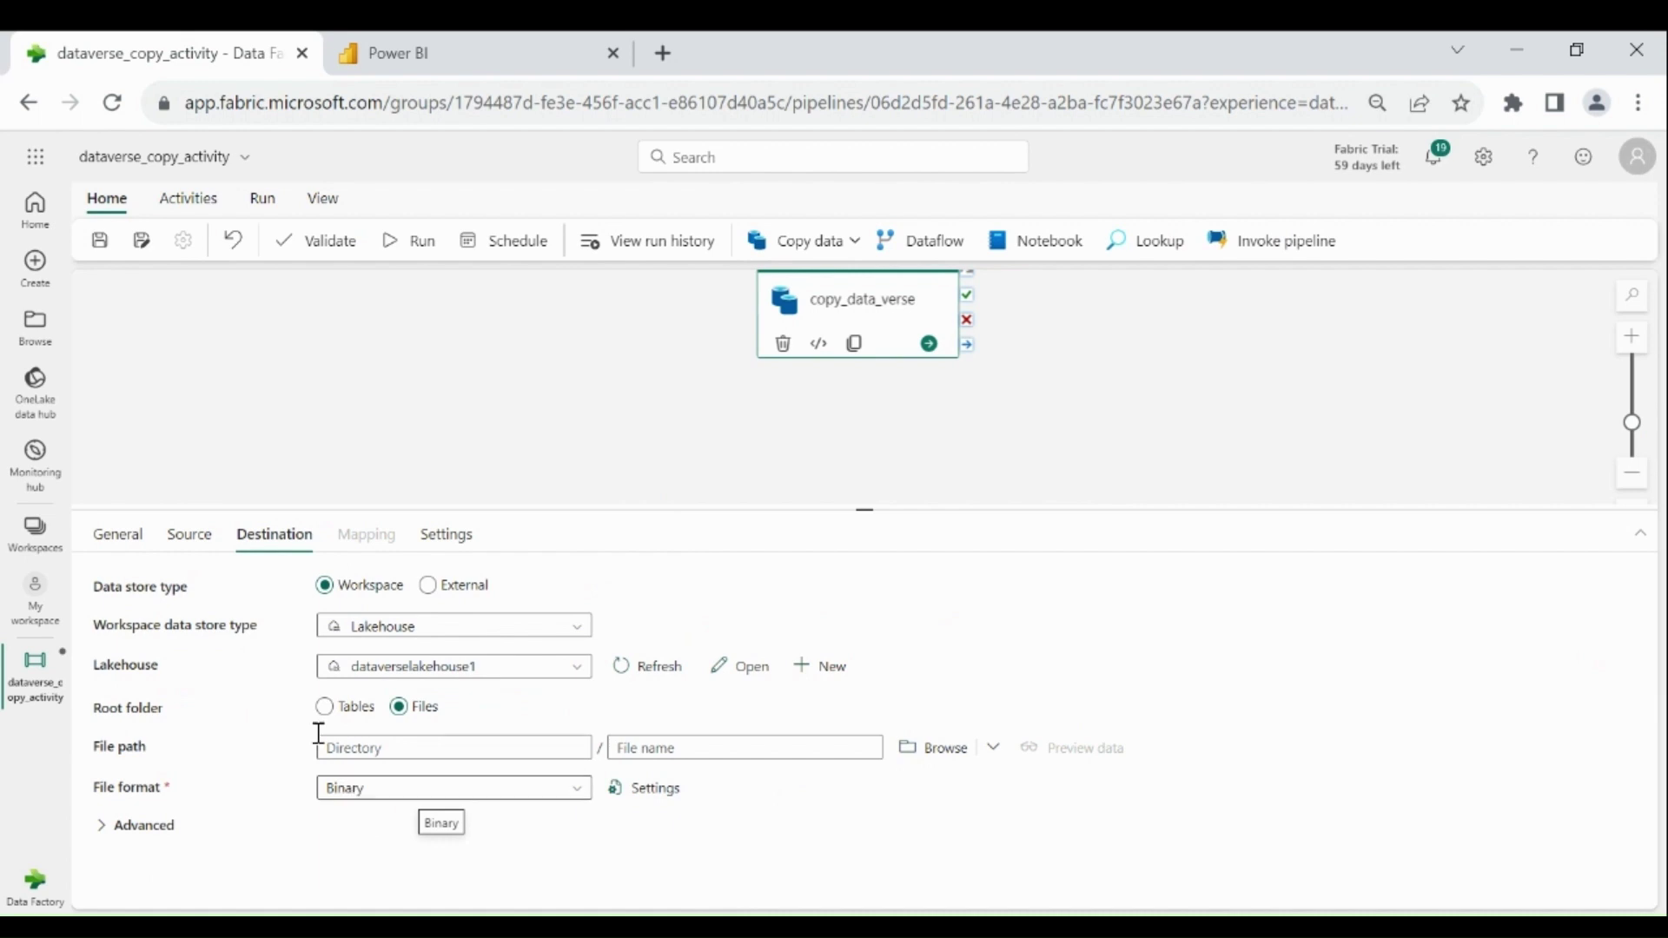
click(460, 740)
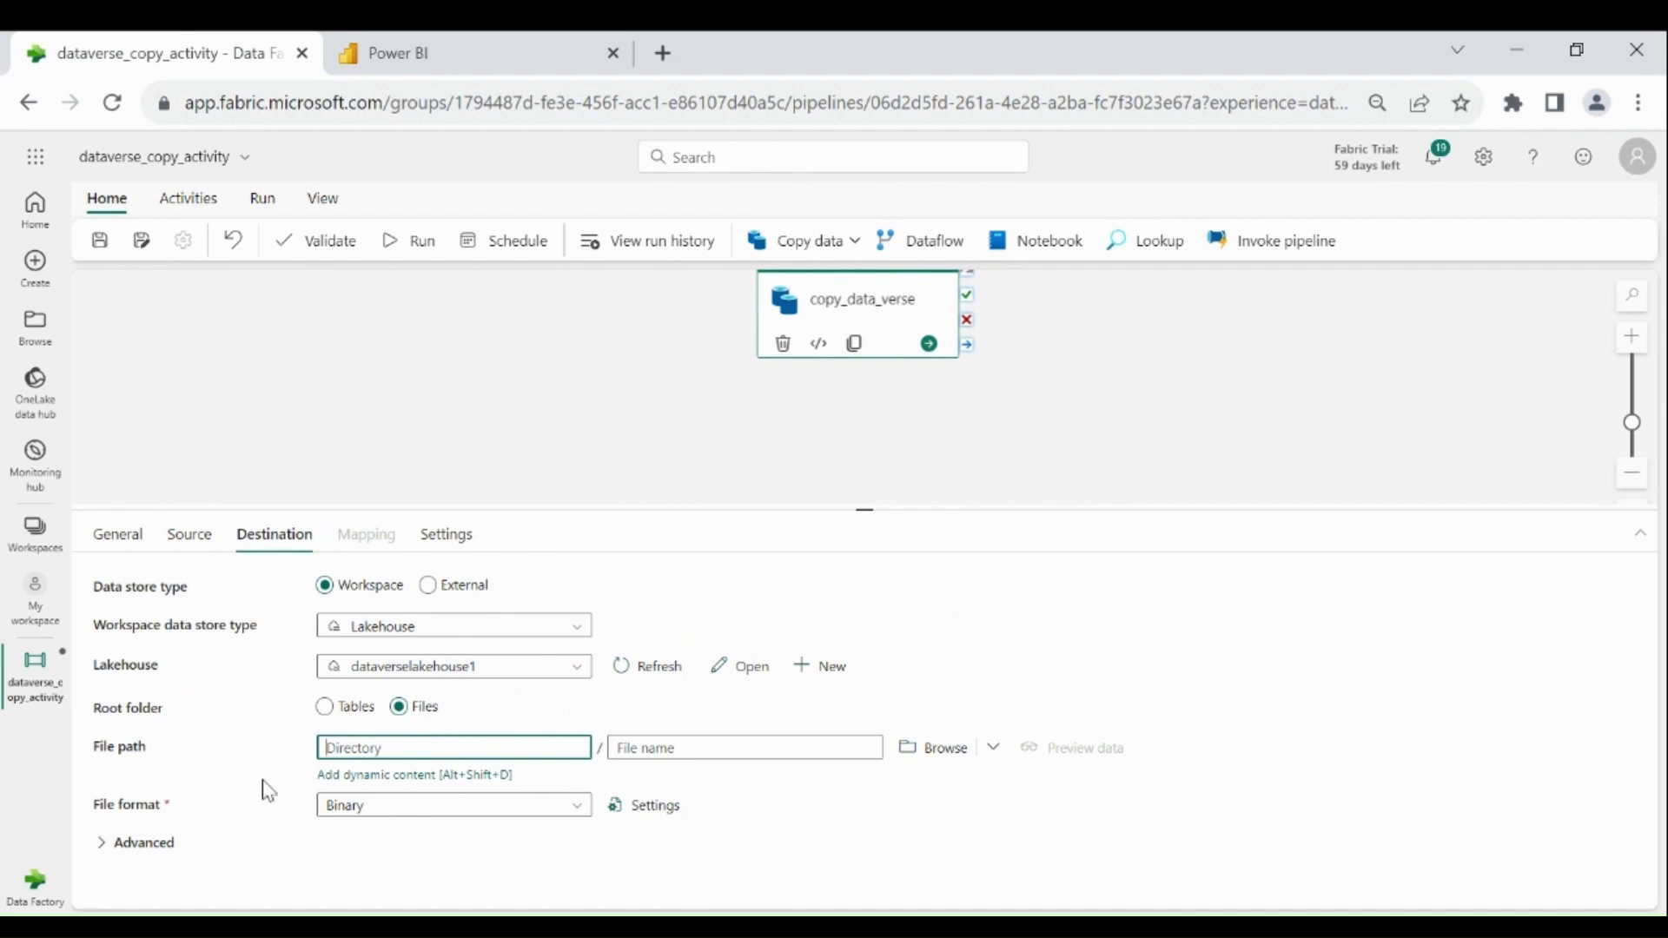
text(wwi-raw-data)
Validate the dataverse_copy_activity pipeline and save it
click(319, 245)
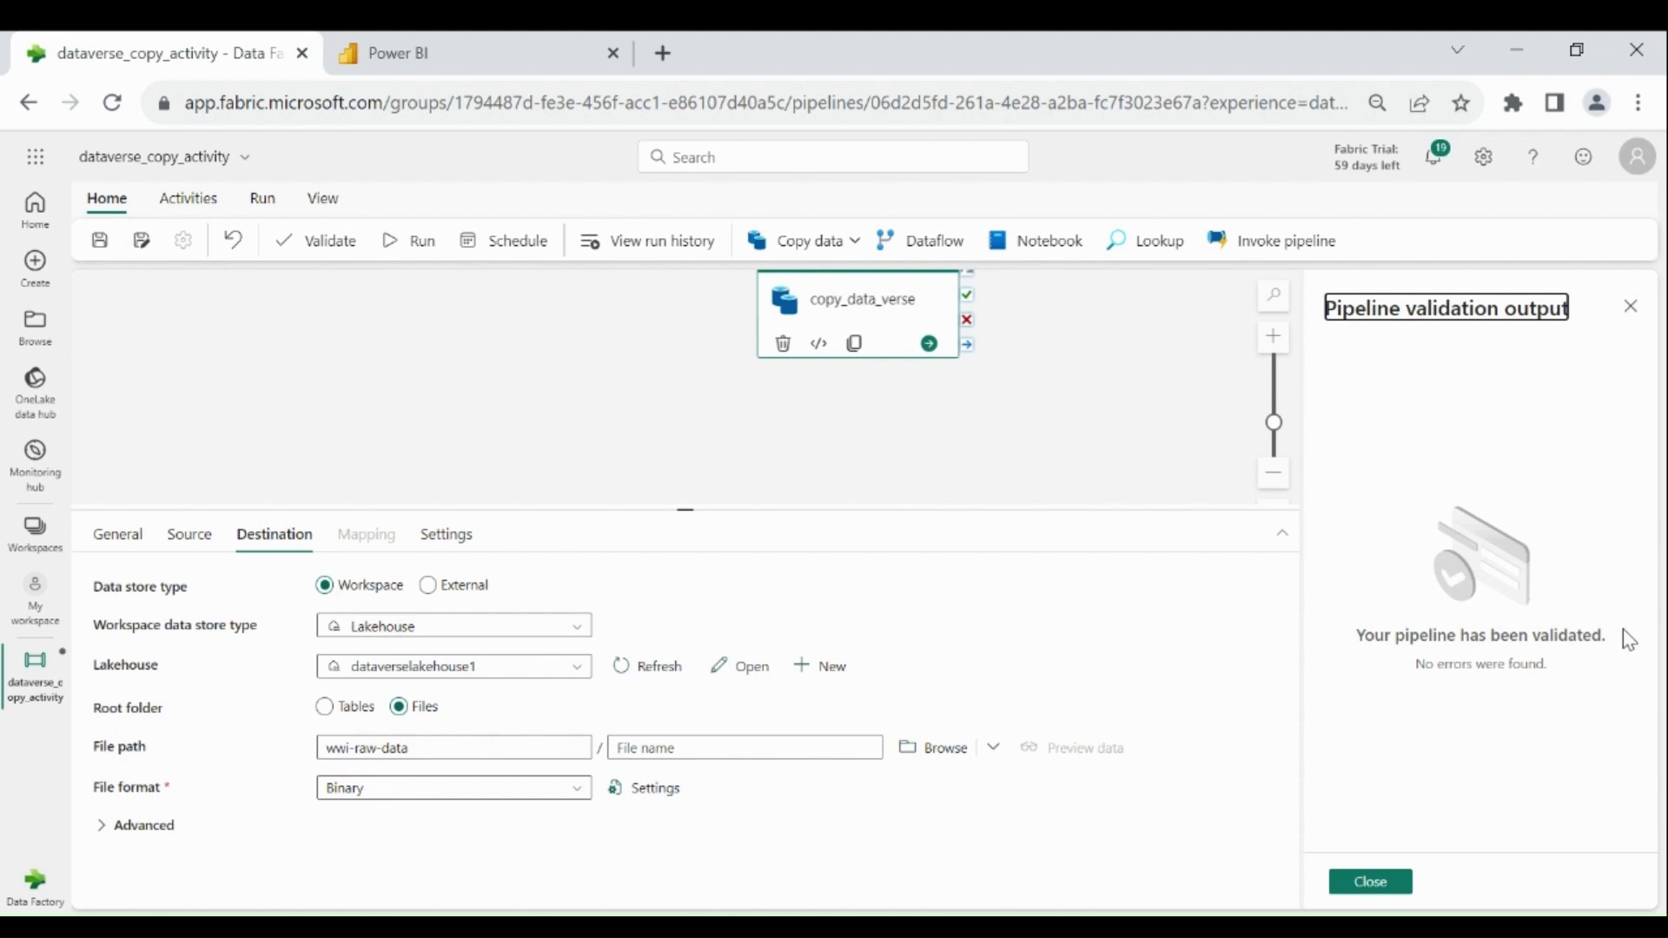
click(1629, 311)
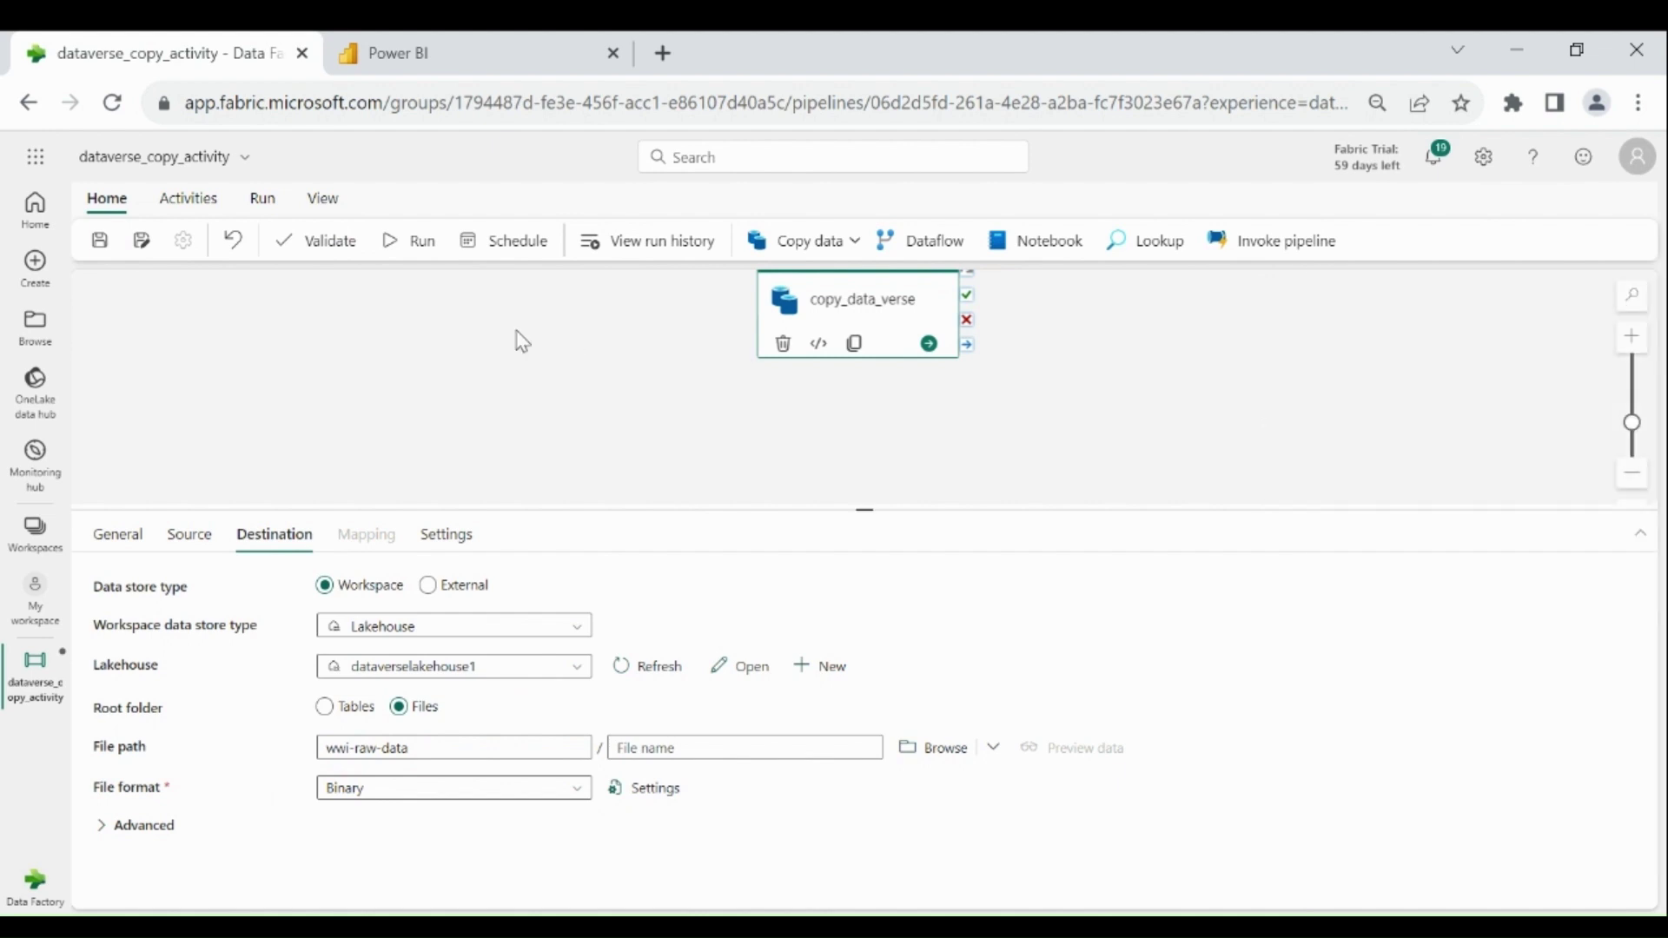
click(101, 243)
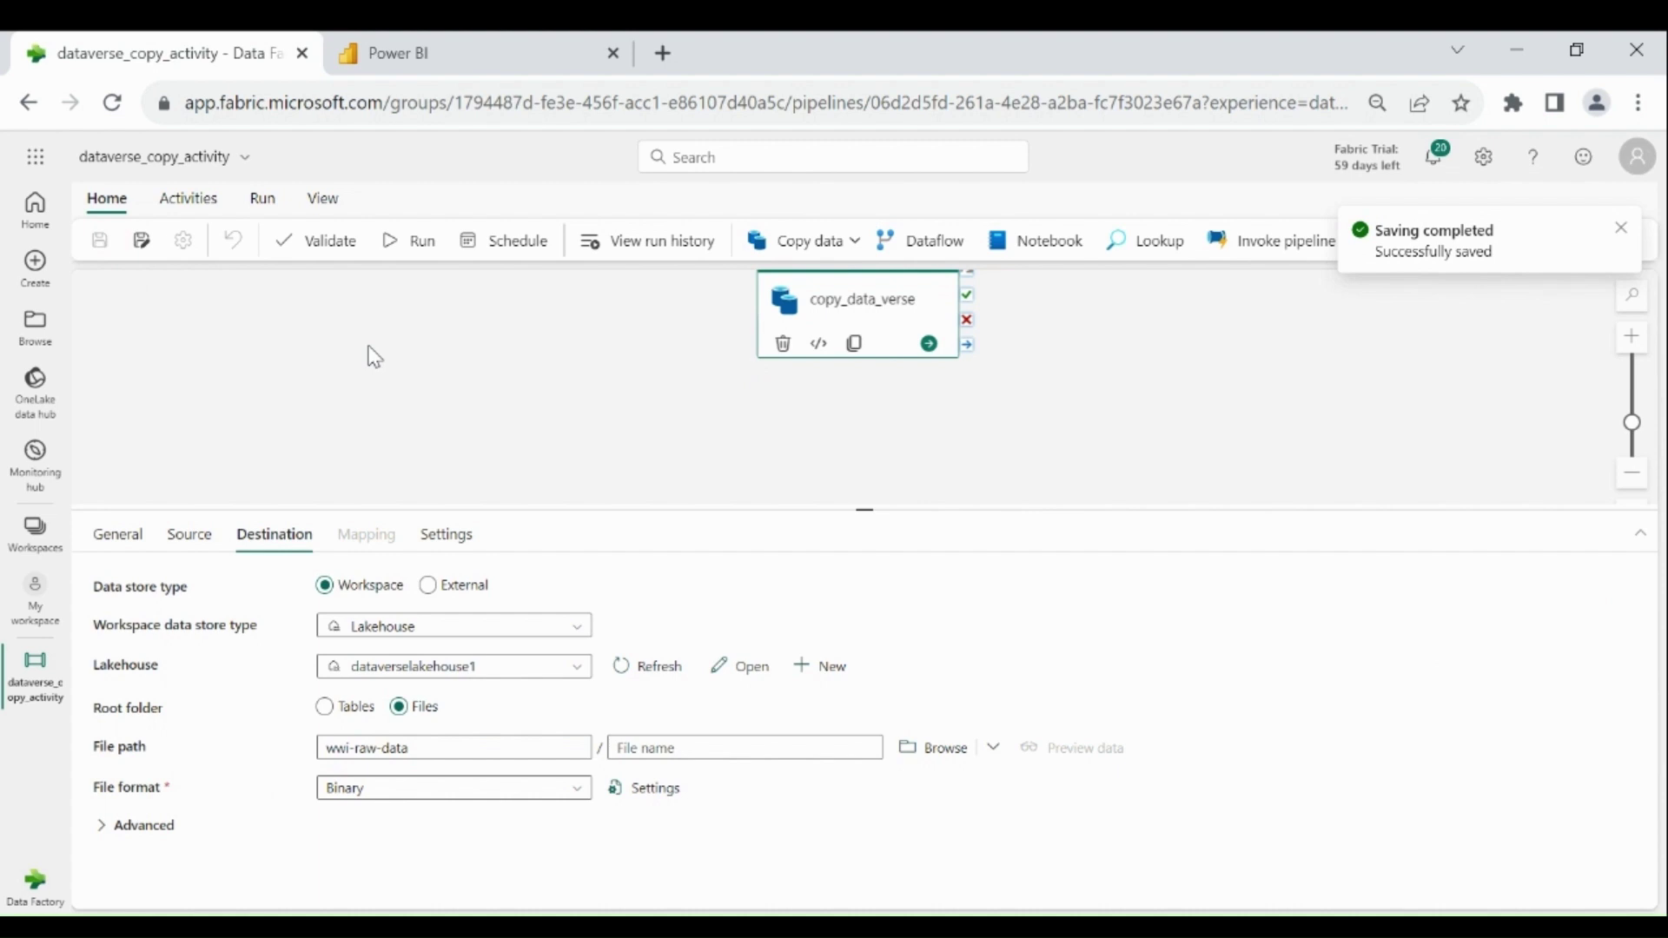
Run the dataverse_copy_activity pipeline and display the output of its run
click(409, 251)
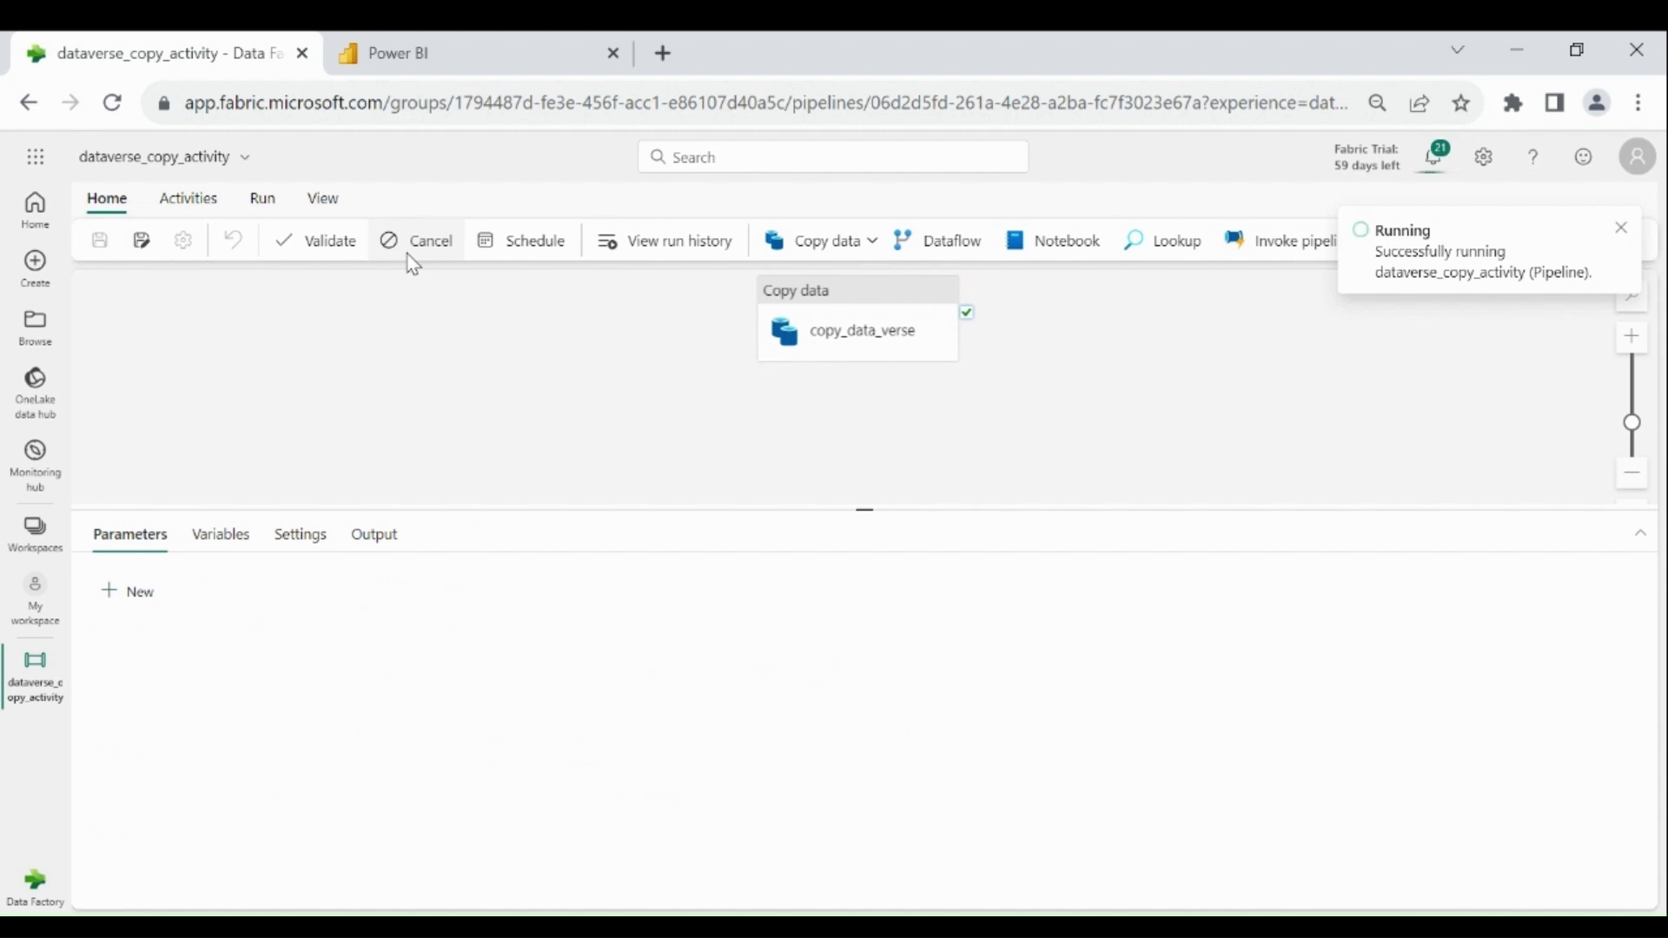
click(382, 544)
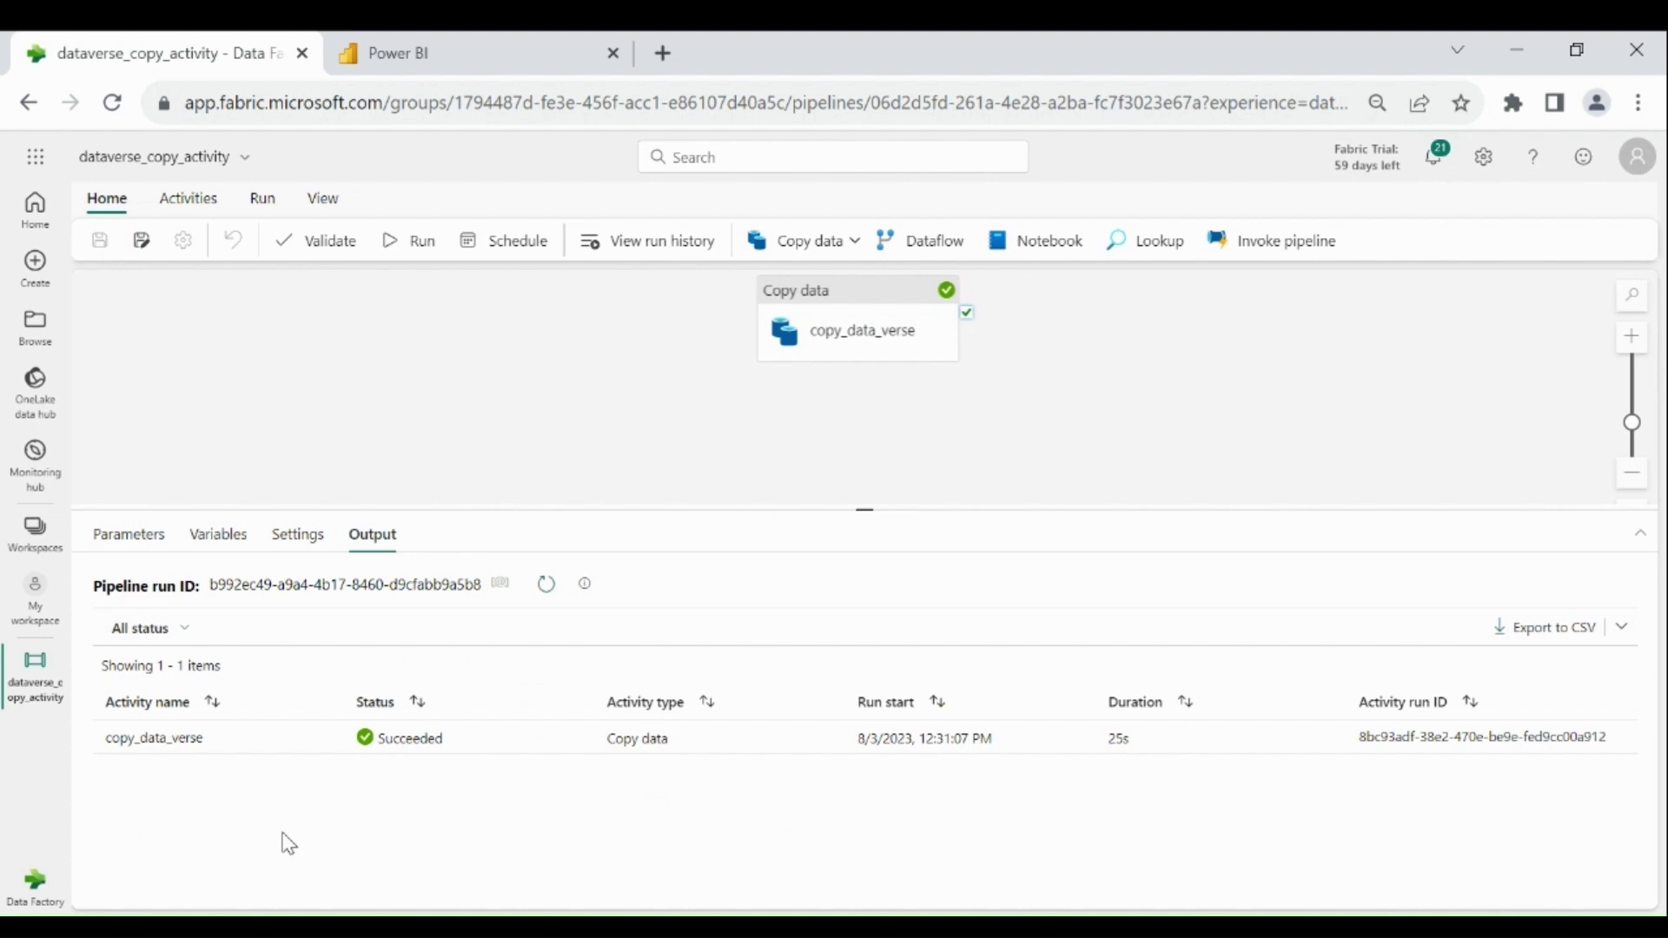
Review the copy_data_verse run details, comparing the files read from the source with those written to the lakehouse
mouse_move(326, 753)
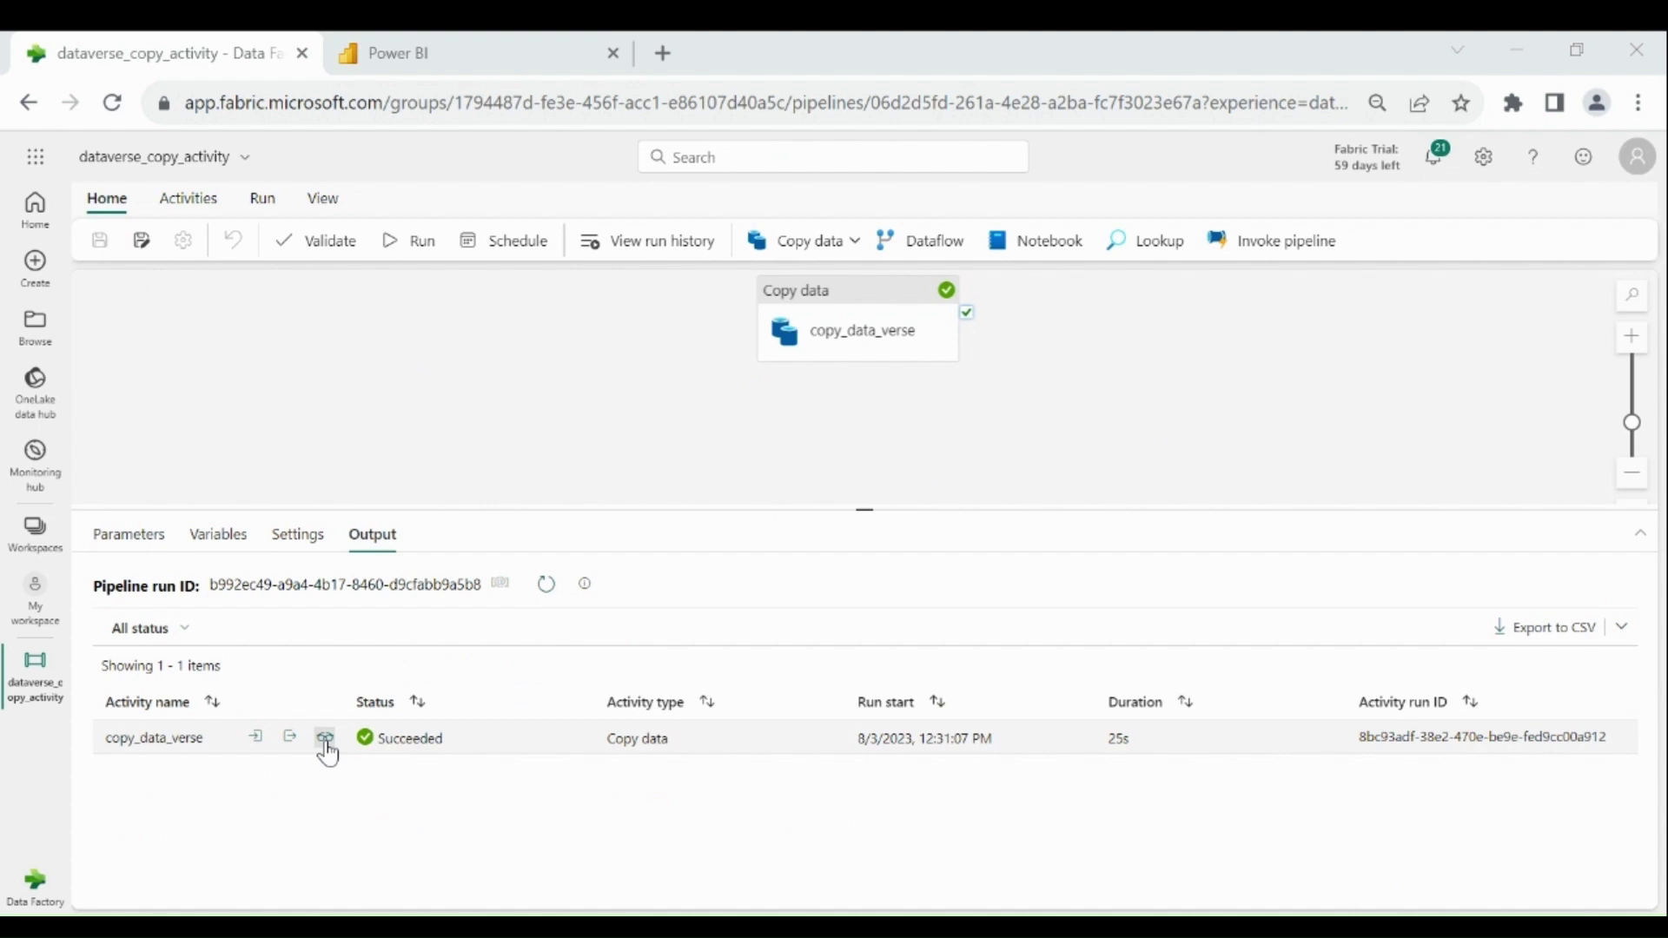
click(326, 747)
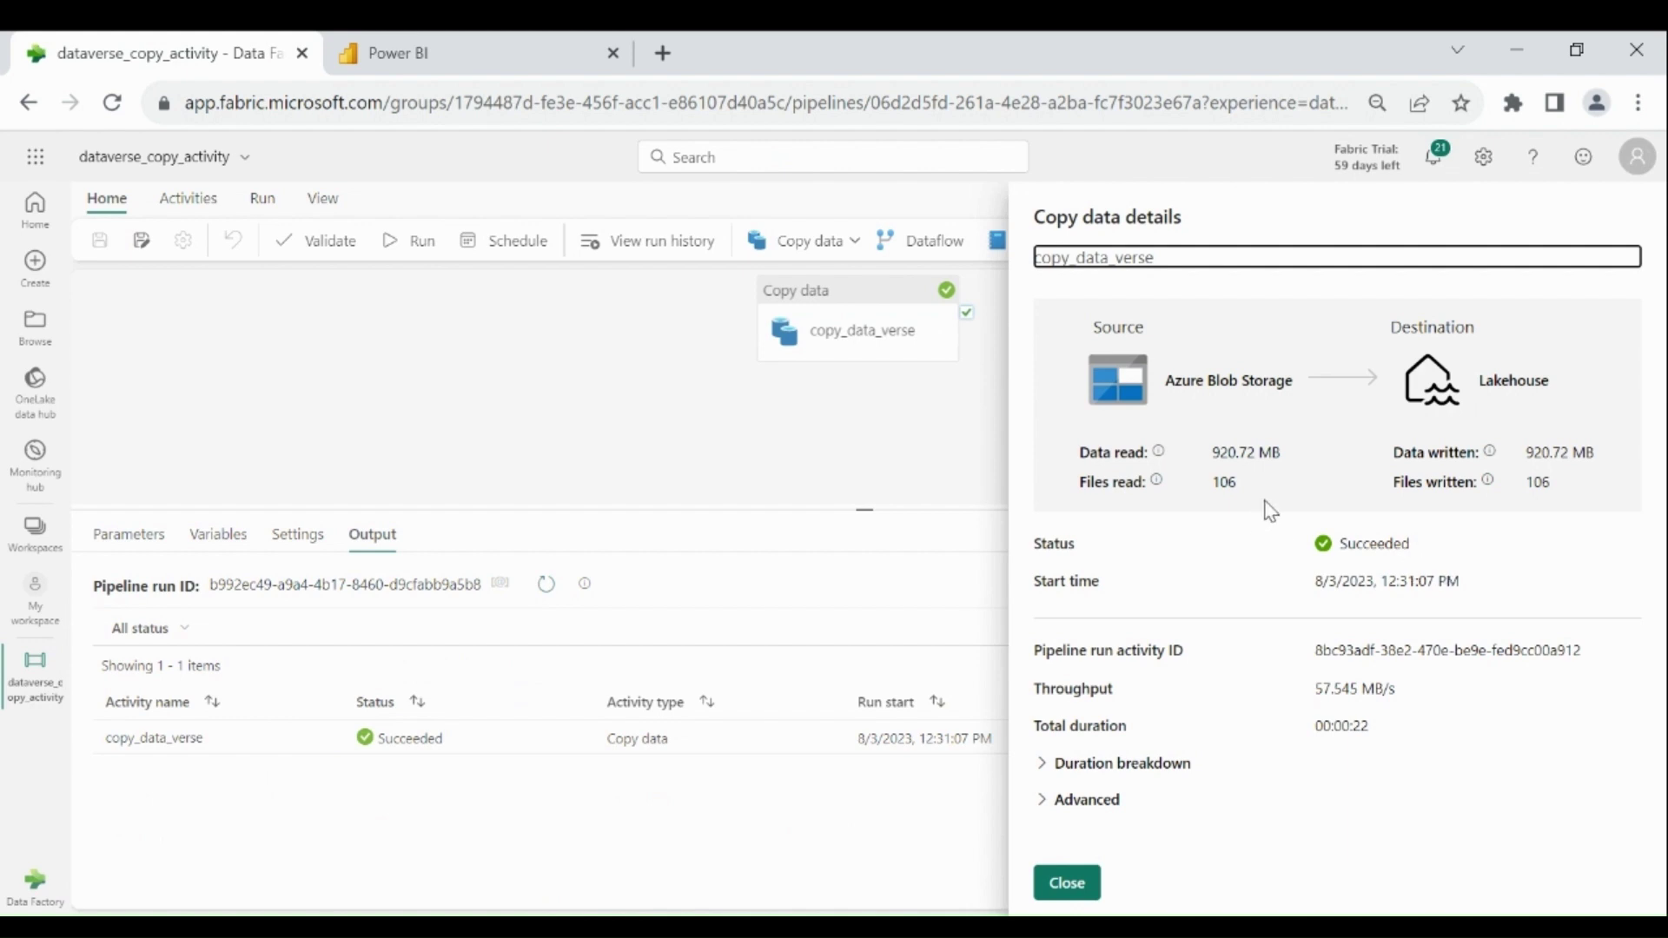
click(1136, 436)
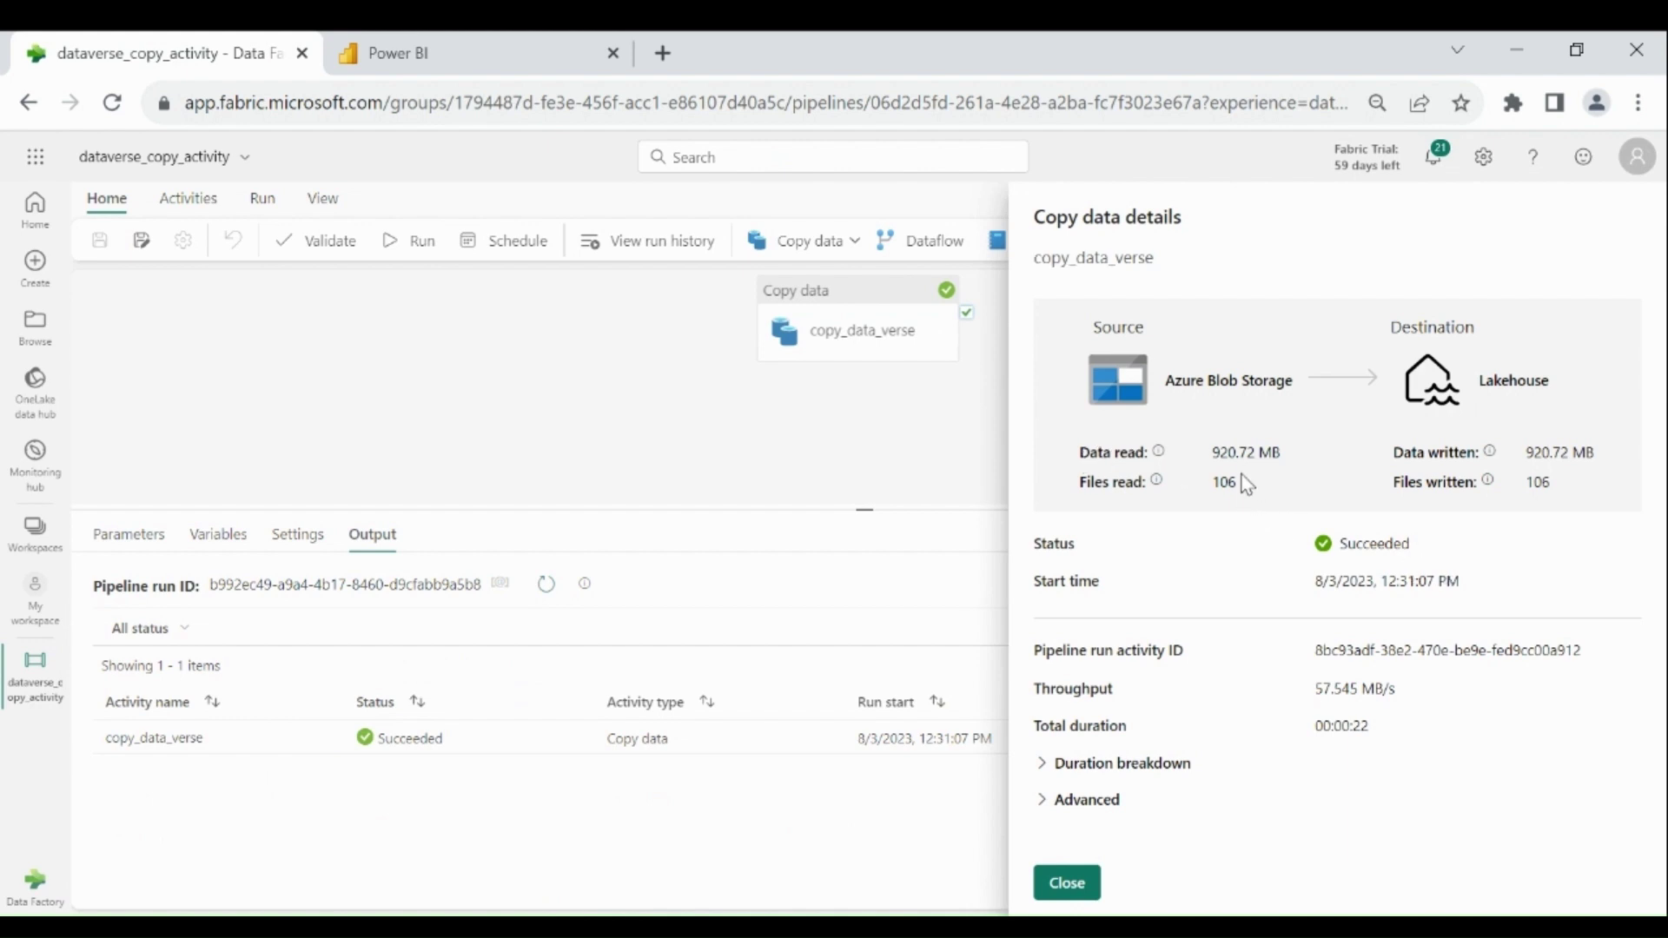
drag(1247, 480, 1191, 488)
drag(1530, 484, 1563, 492)
click(1086, 866)
click(1077, 883)
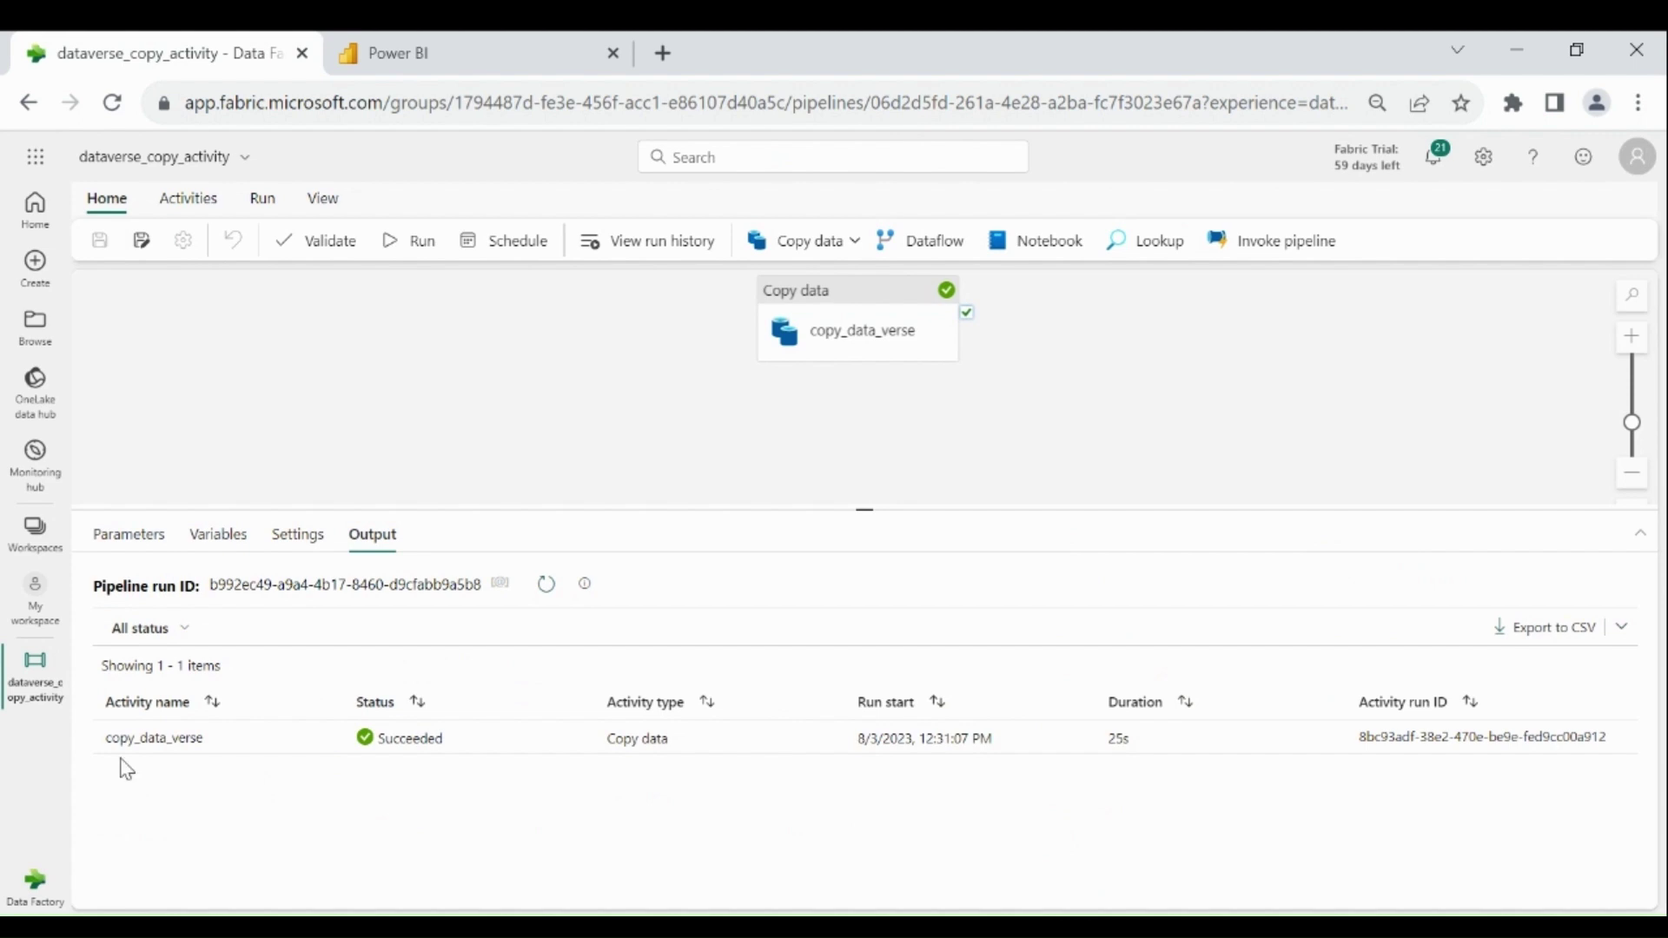
Open the dataverselakehouse1 lakehouse from My workspace and view its wwi-raw-data folder under Files
click(38, 614)
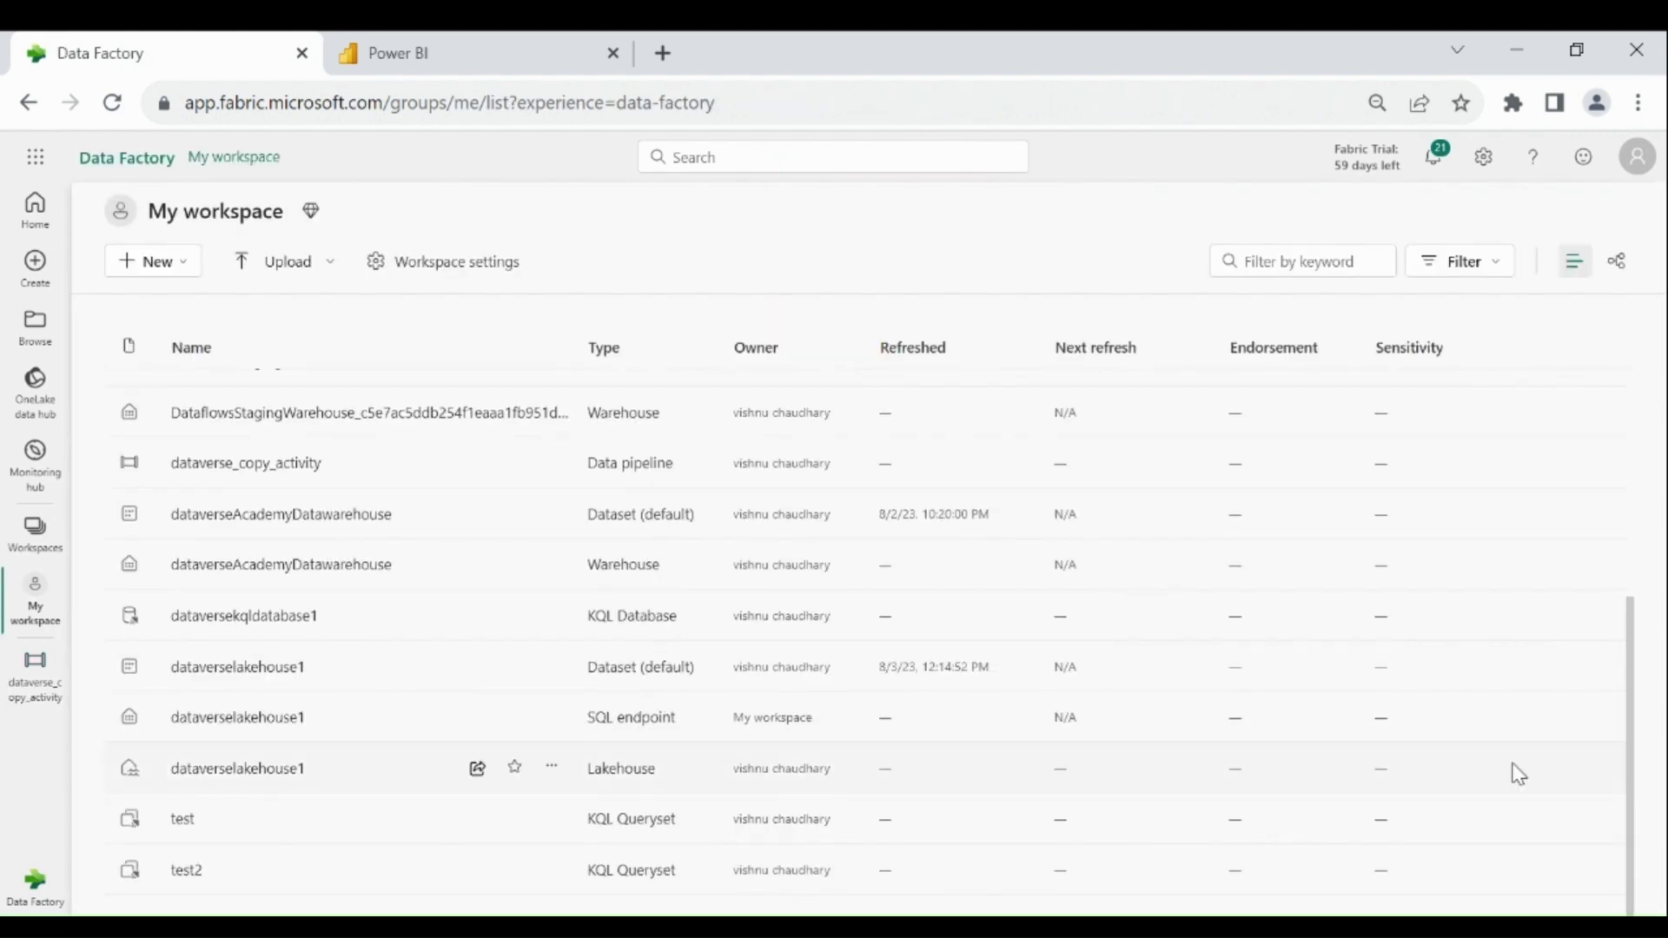
click(301, 778)
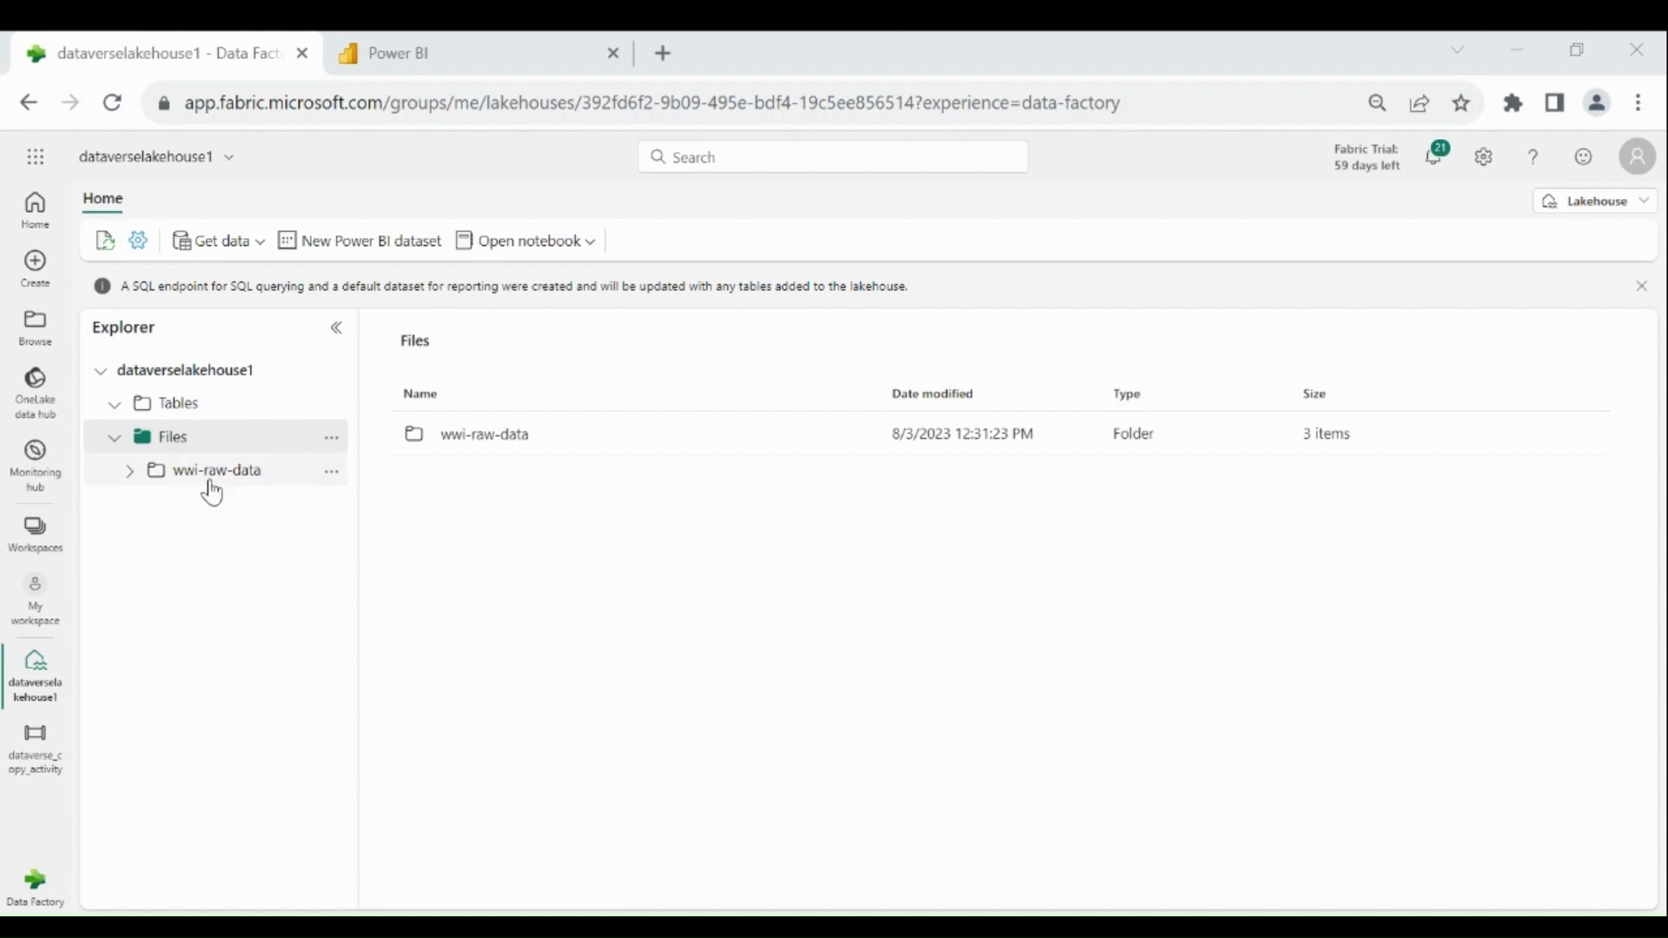
click(140, 485)
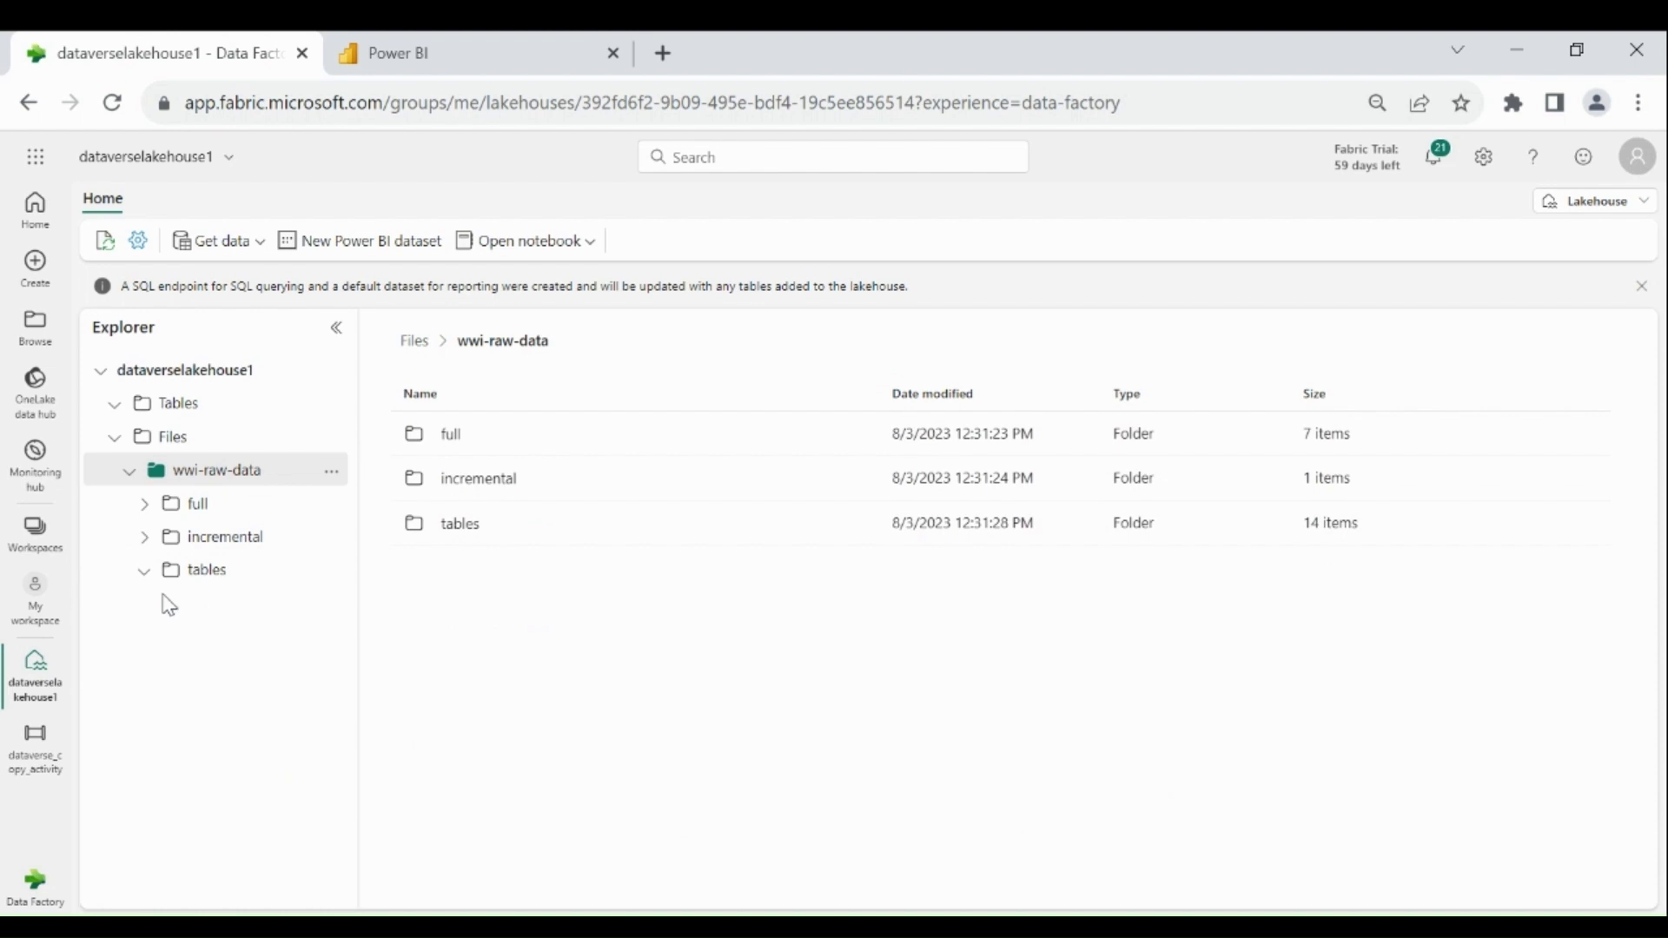
Examine the contents of the tables, incremental, fact_sale_1y_incremental and full folders within wwi-raw-data
click(146, 572)
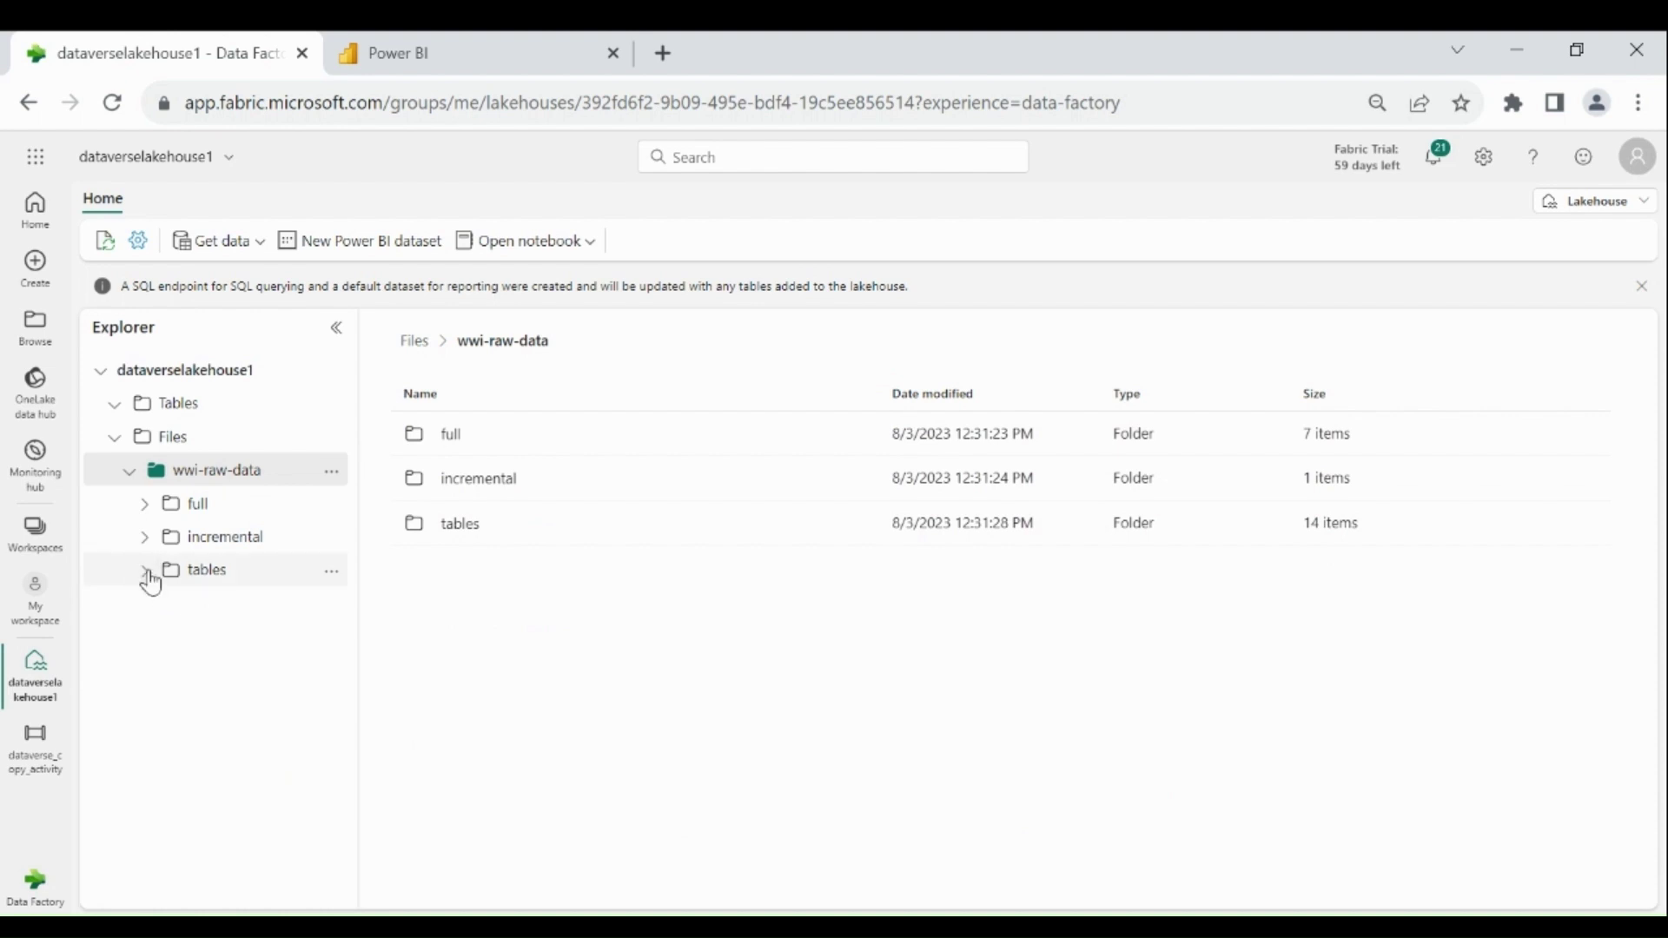
click(228, 575)
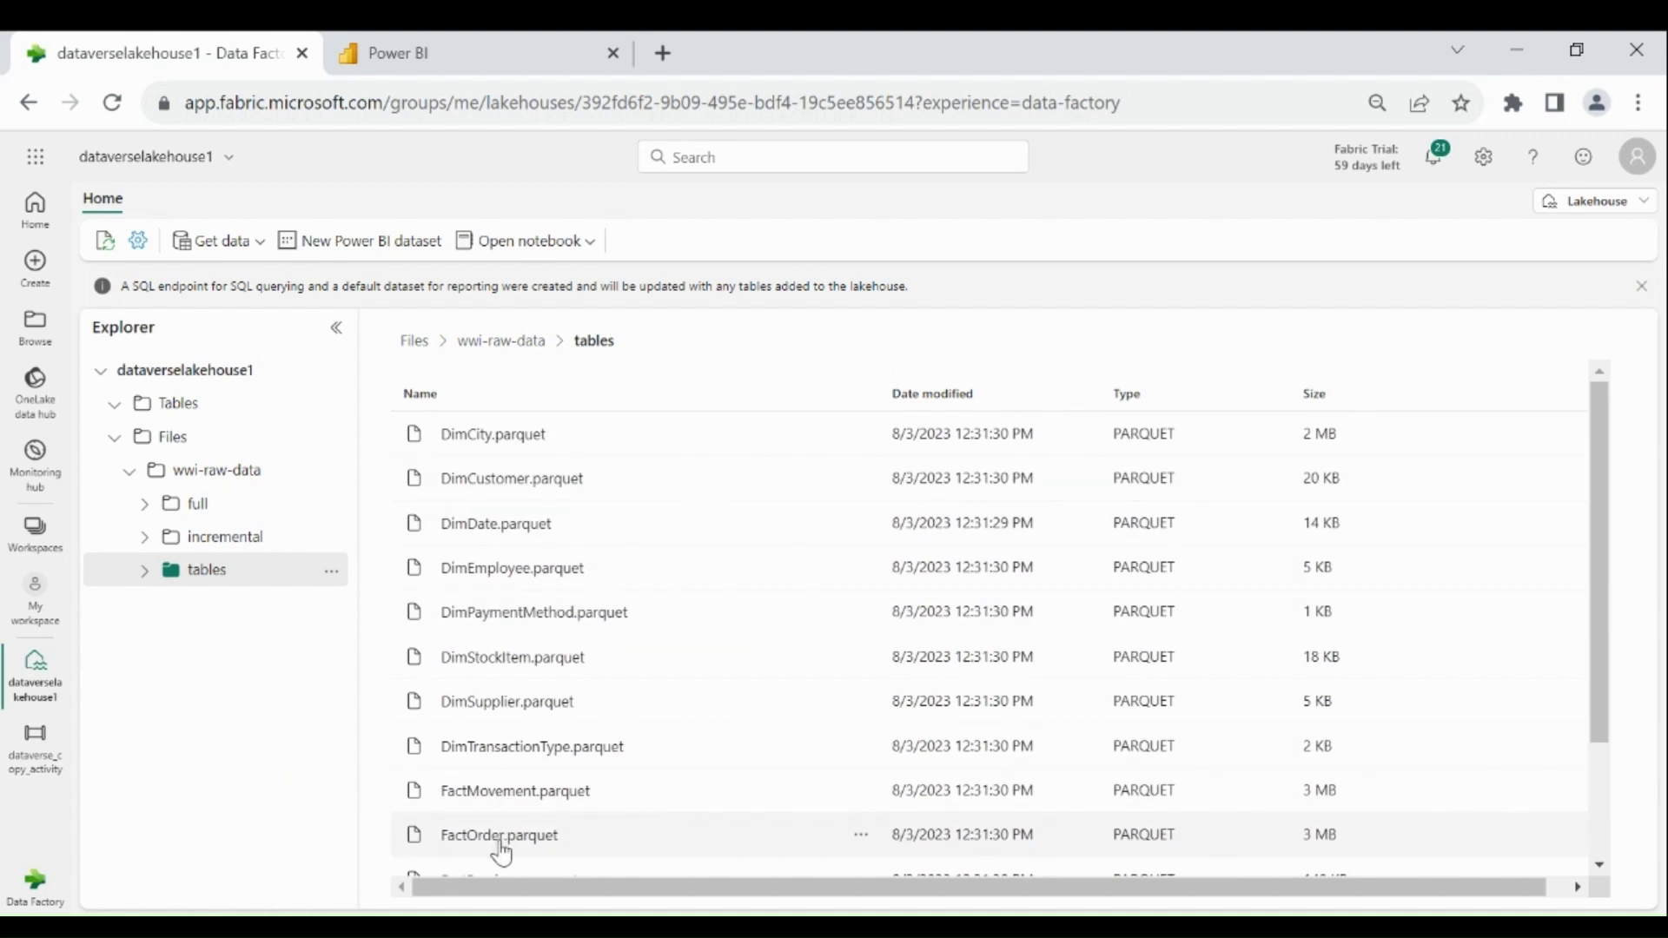
click(142, 536)
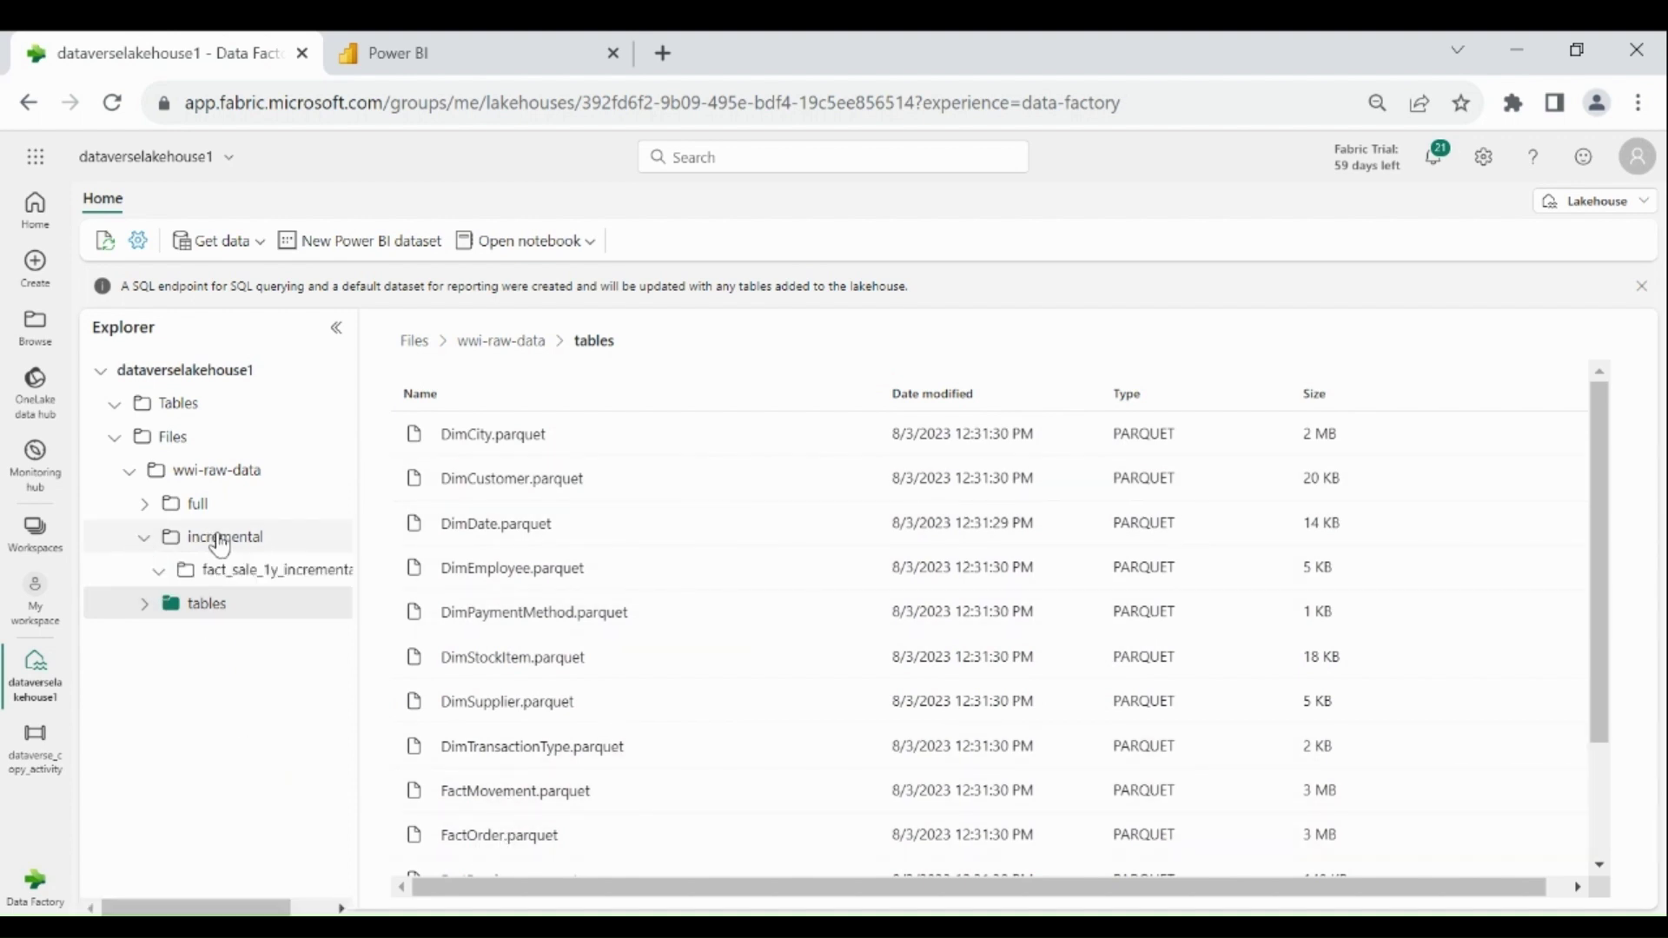
click(220, 538)
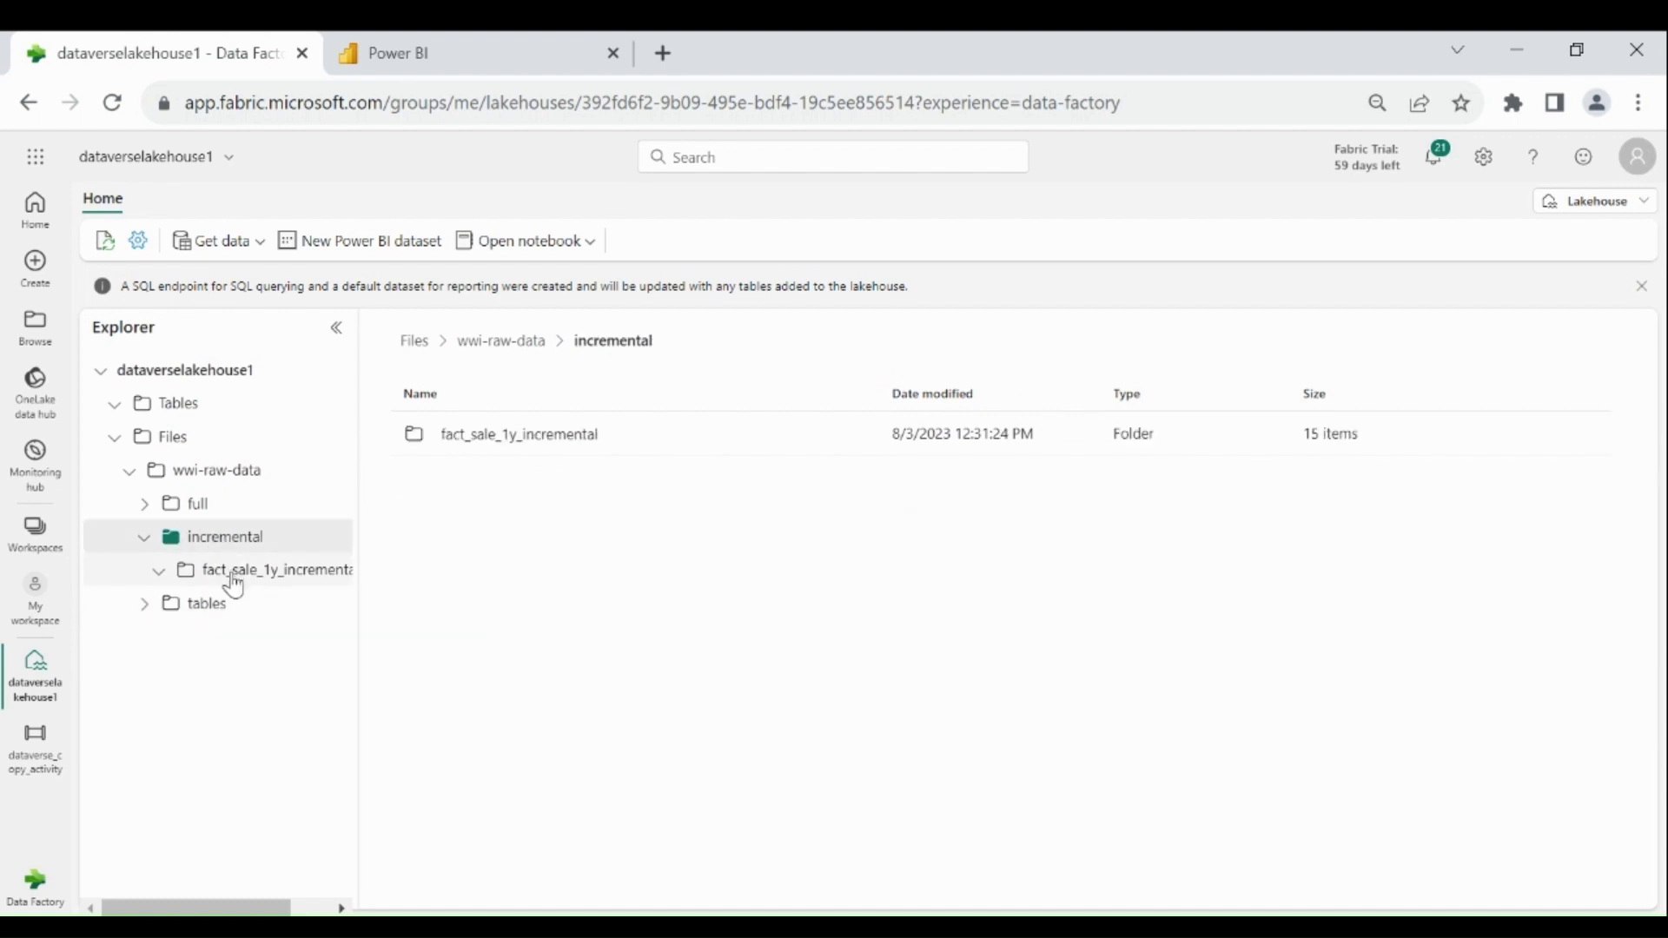
click(159, 570)
click(253, 580)
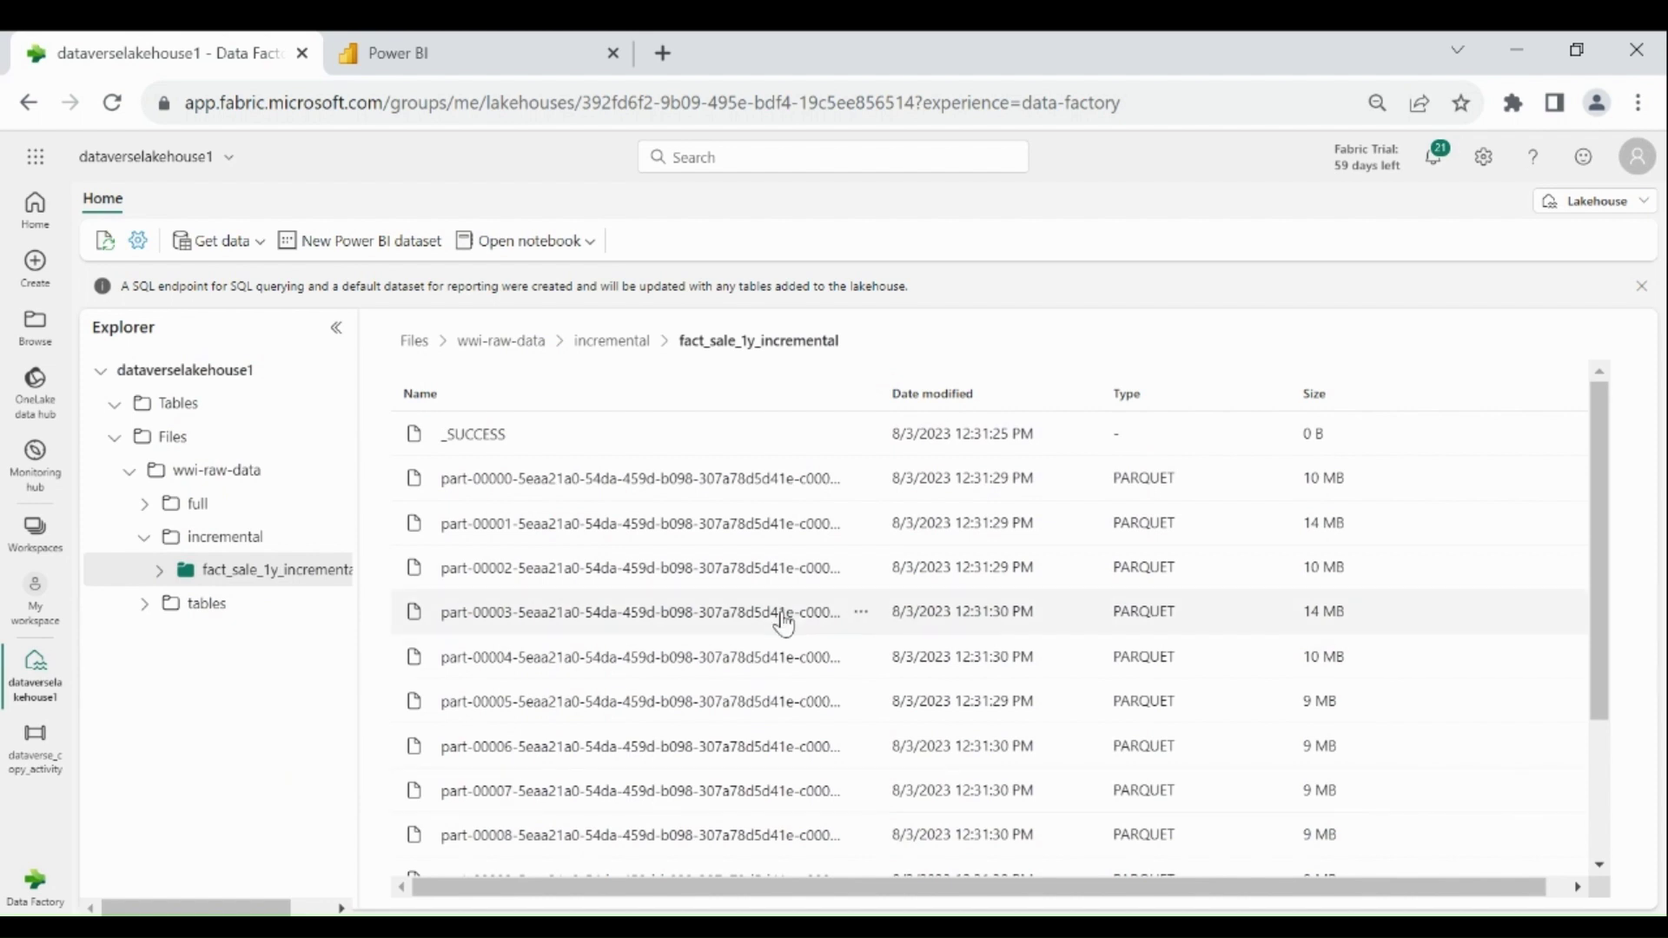
click(144, 505)
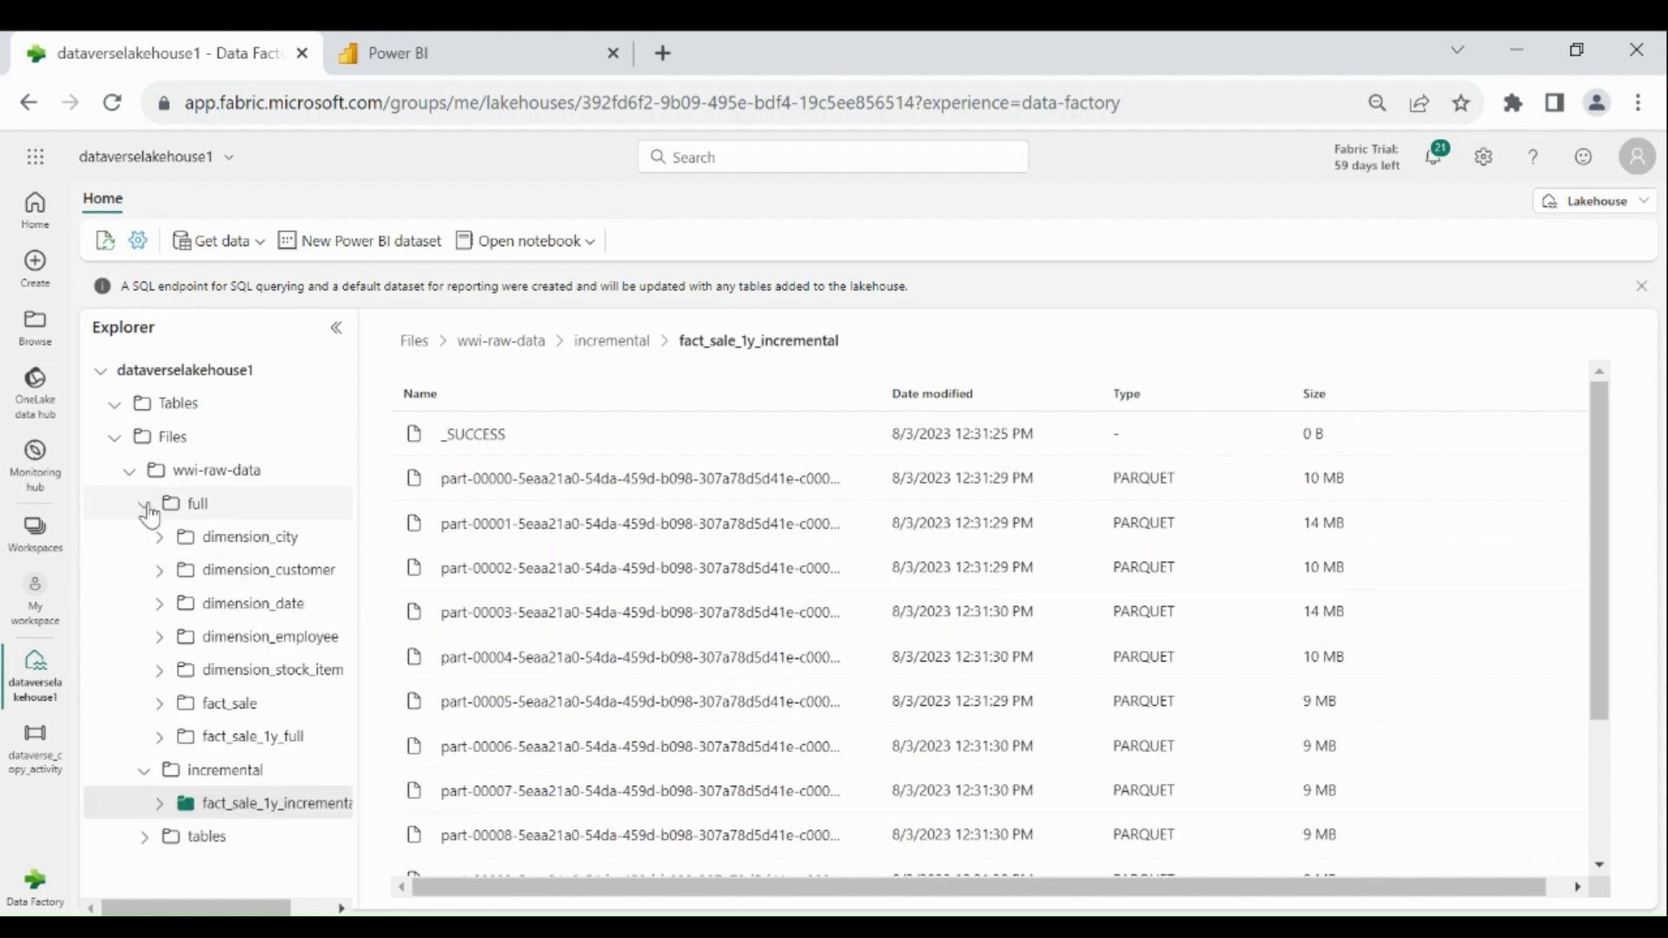
click(198, 506)
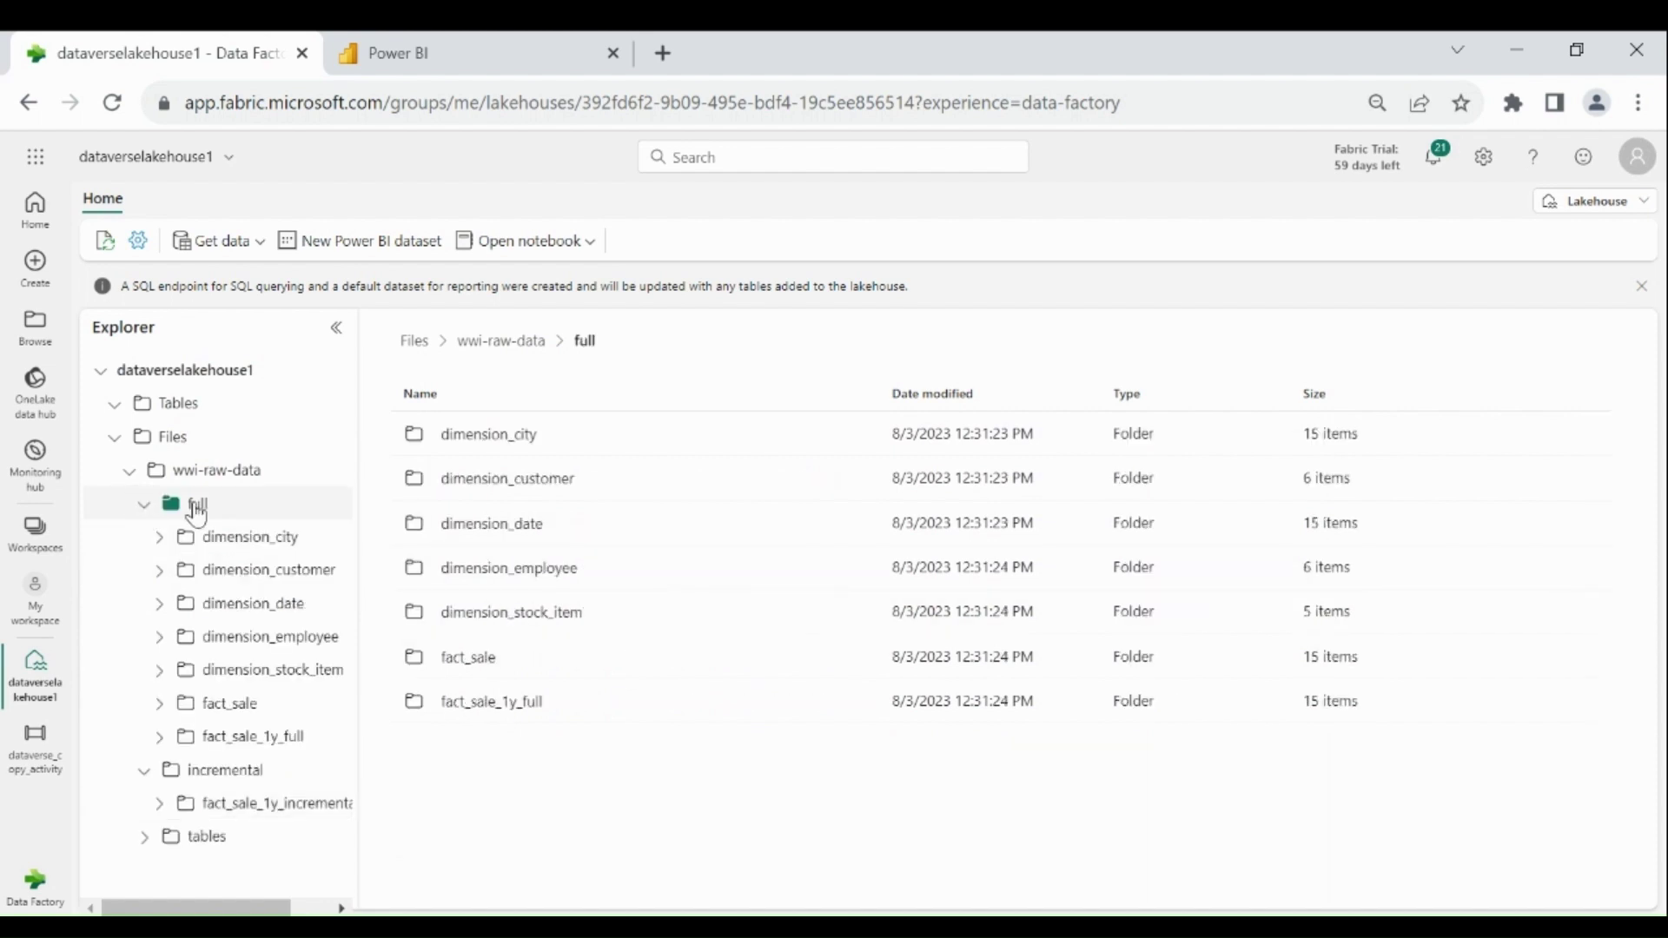